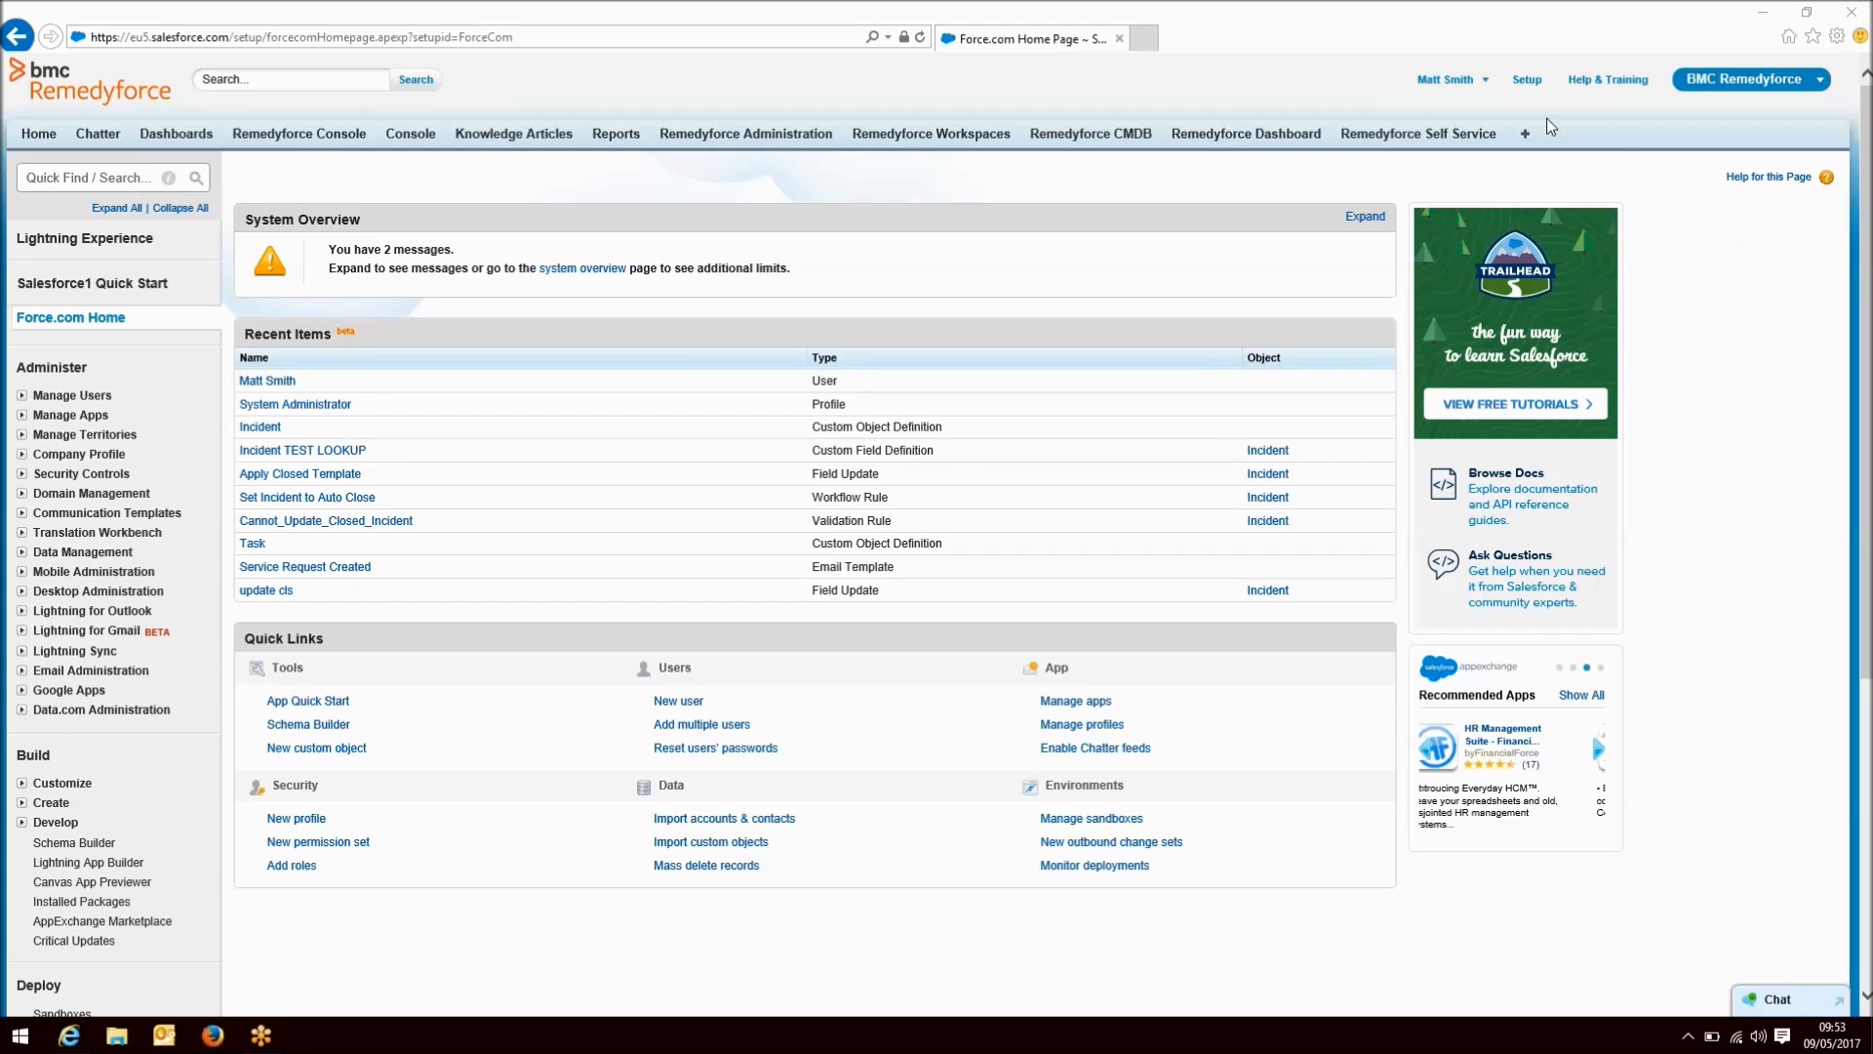
- Start a new custom object definition from the Custom Objects list in Setup
click(1527, 80)
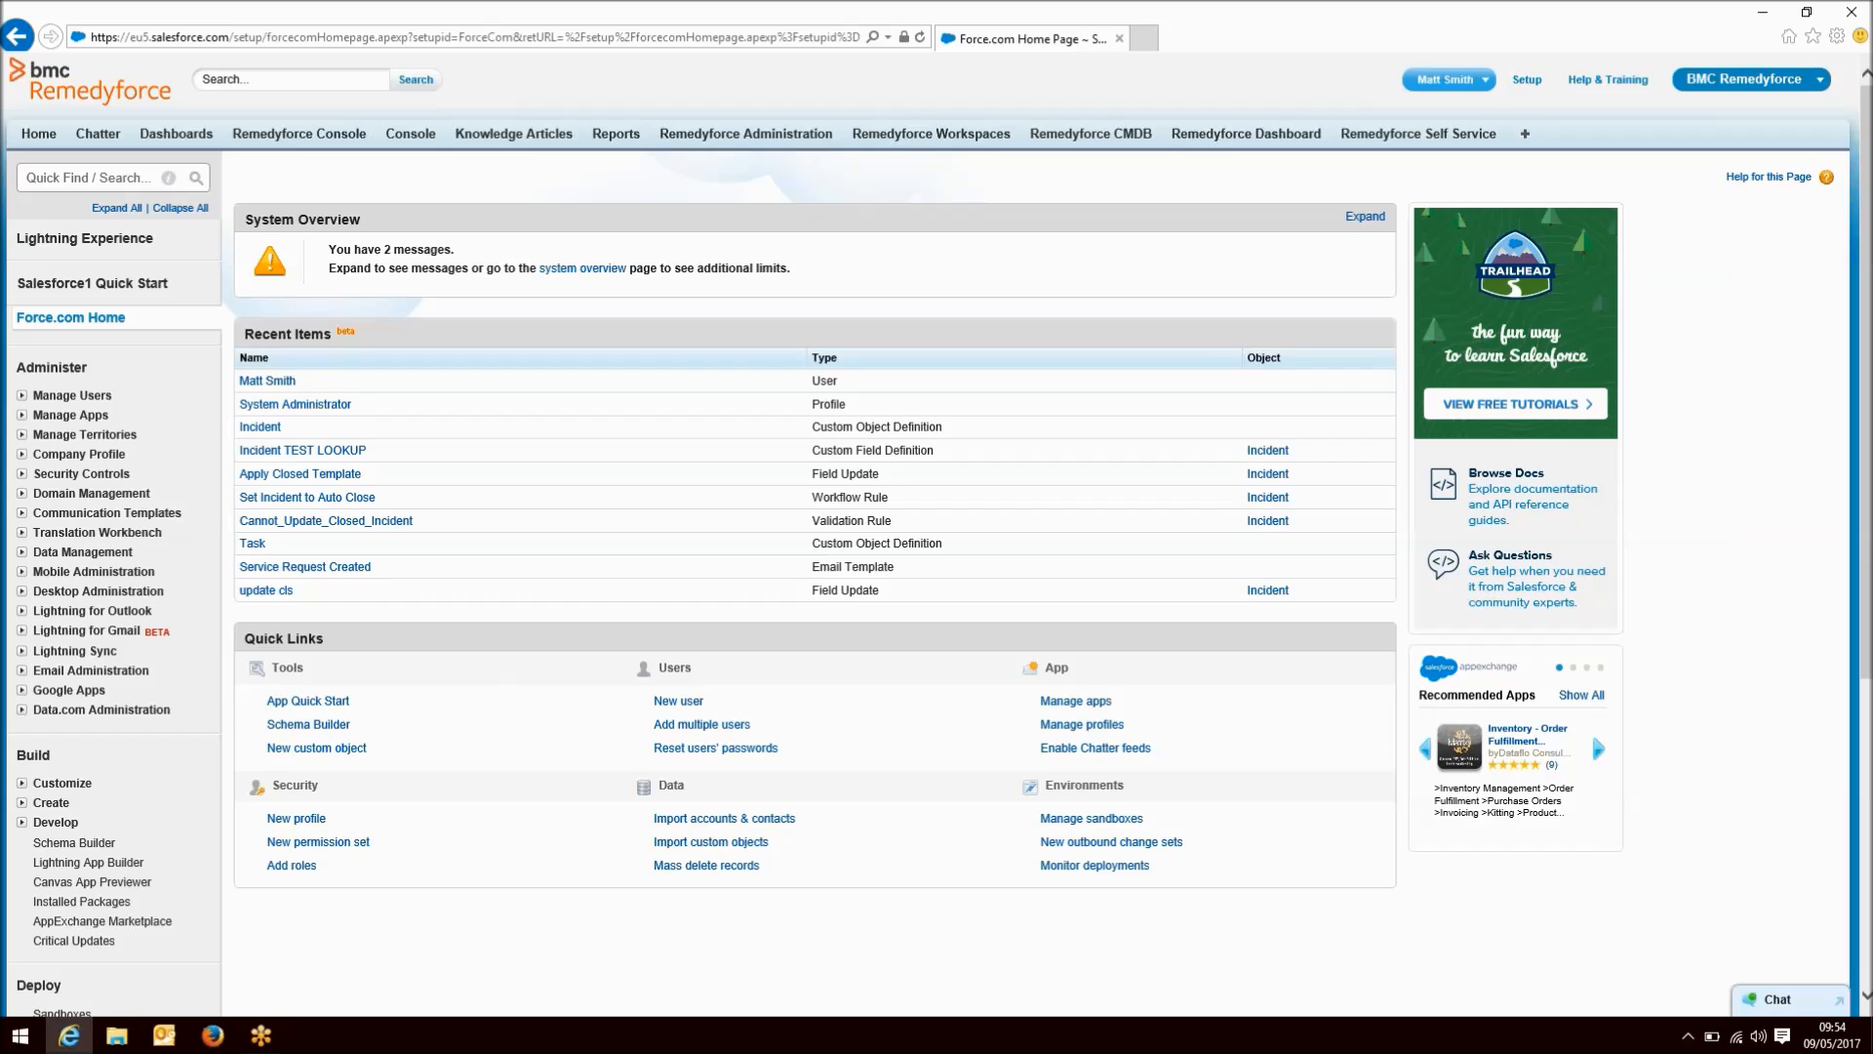
click(21, 802)
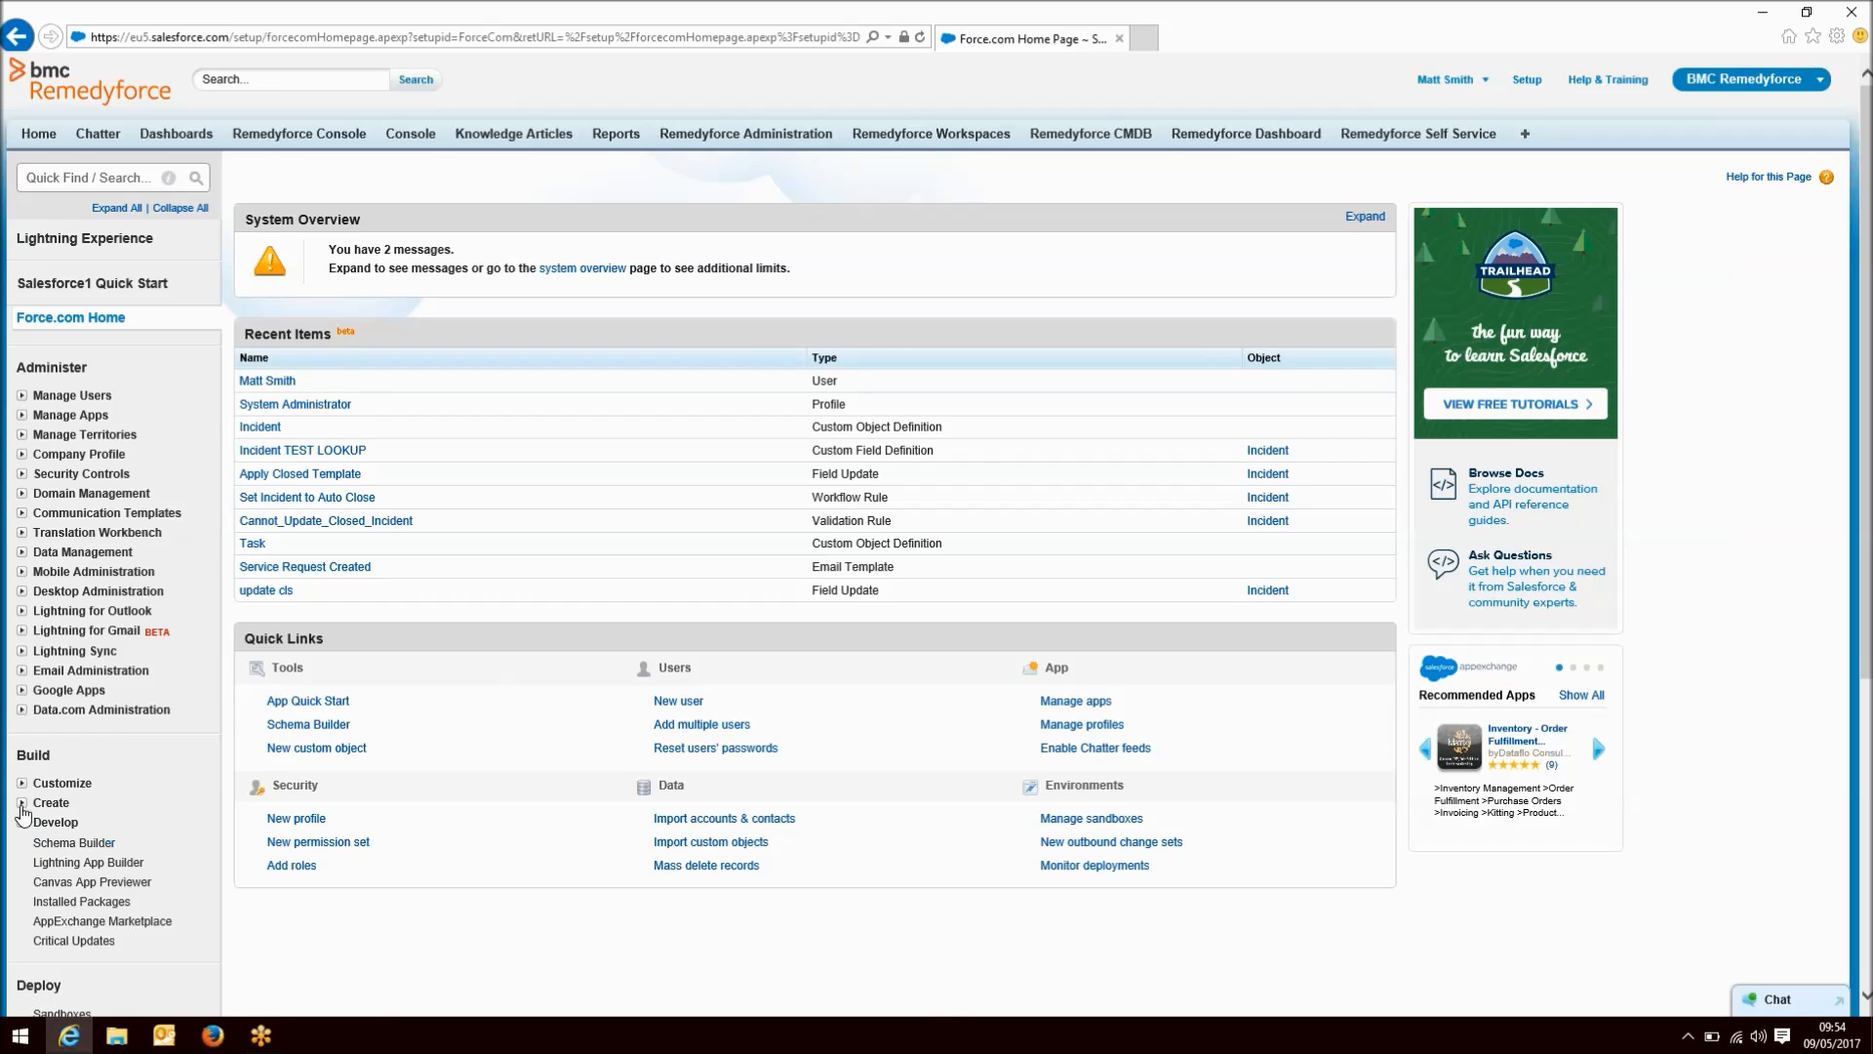
click(72, 865)
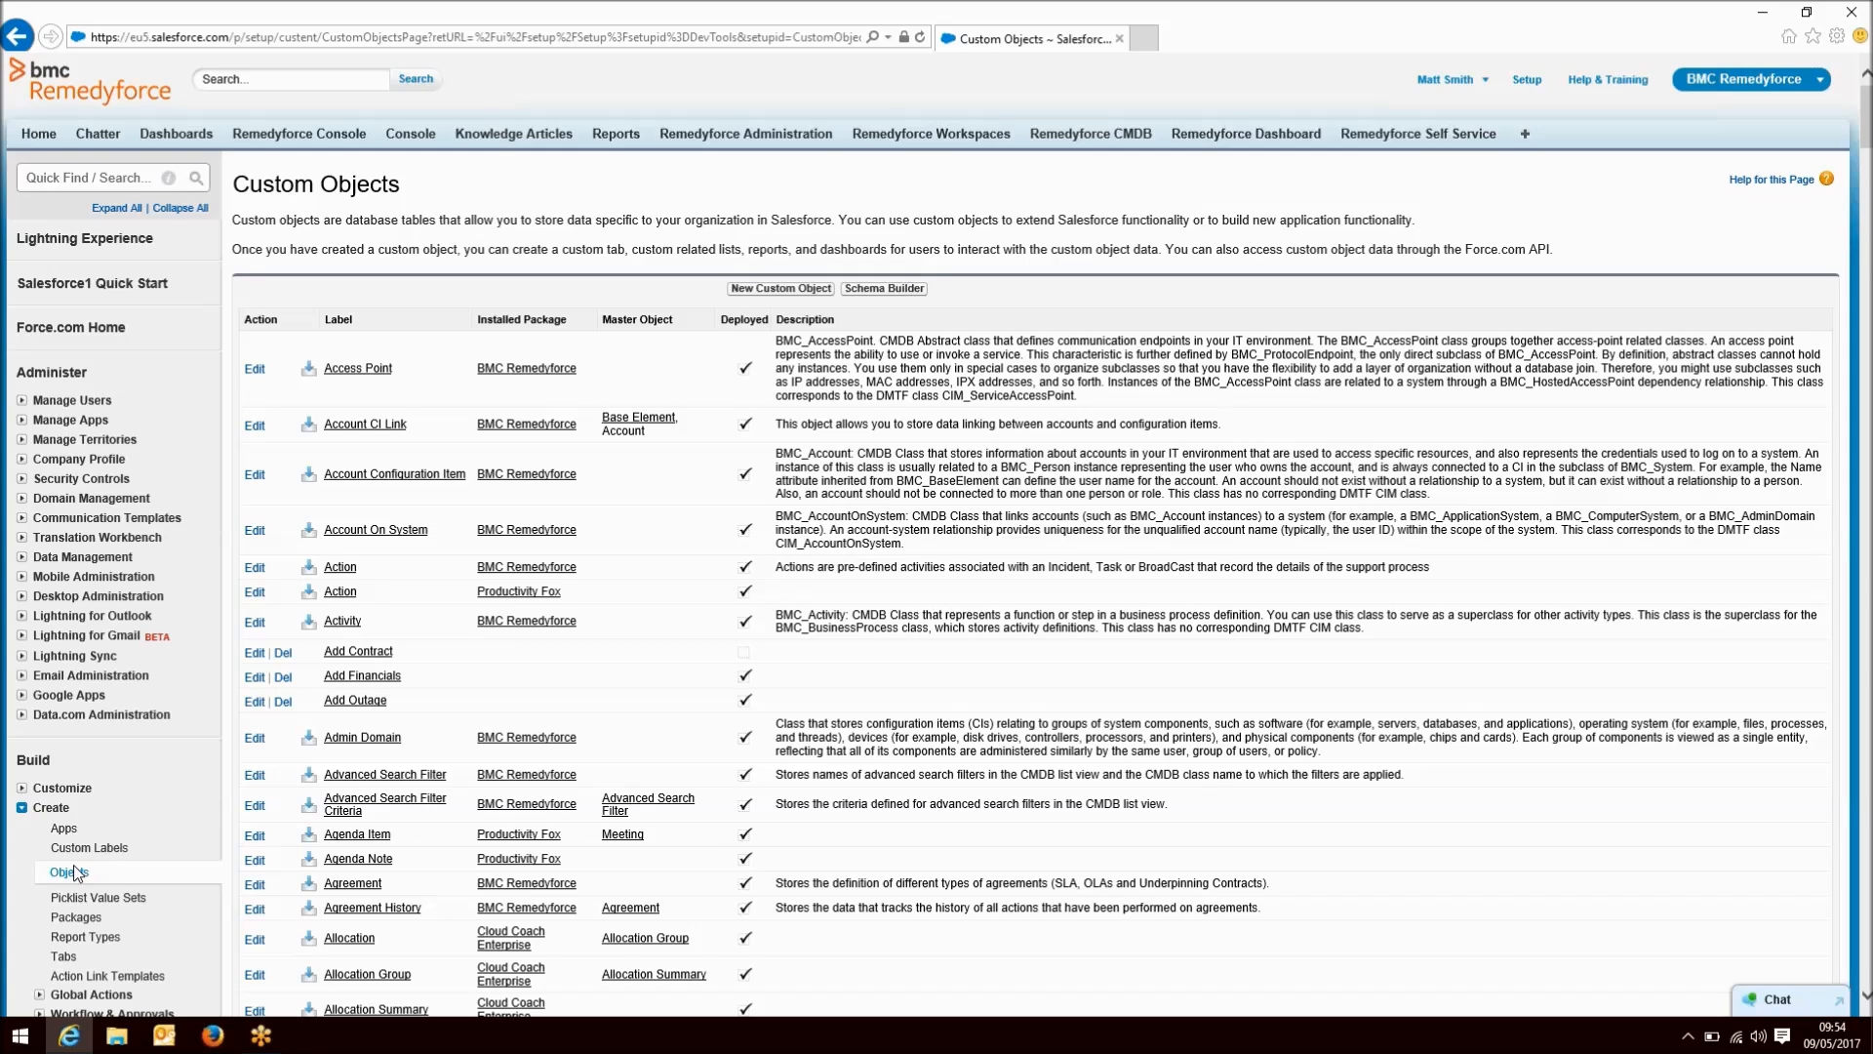
click(748, 295)
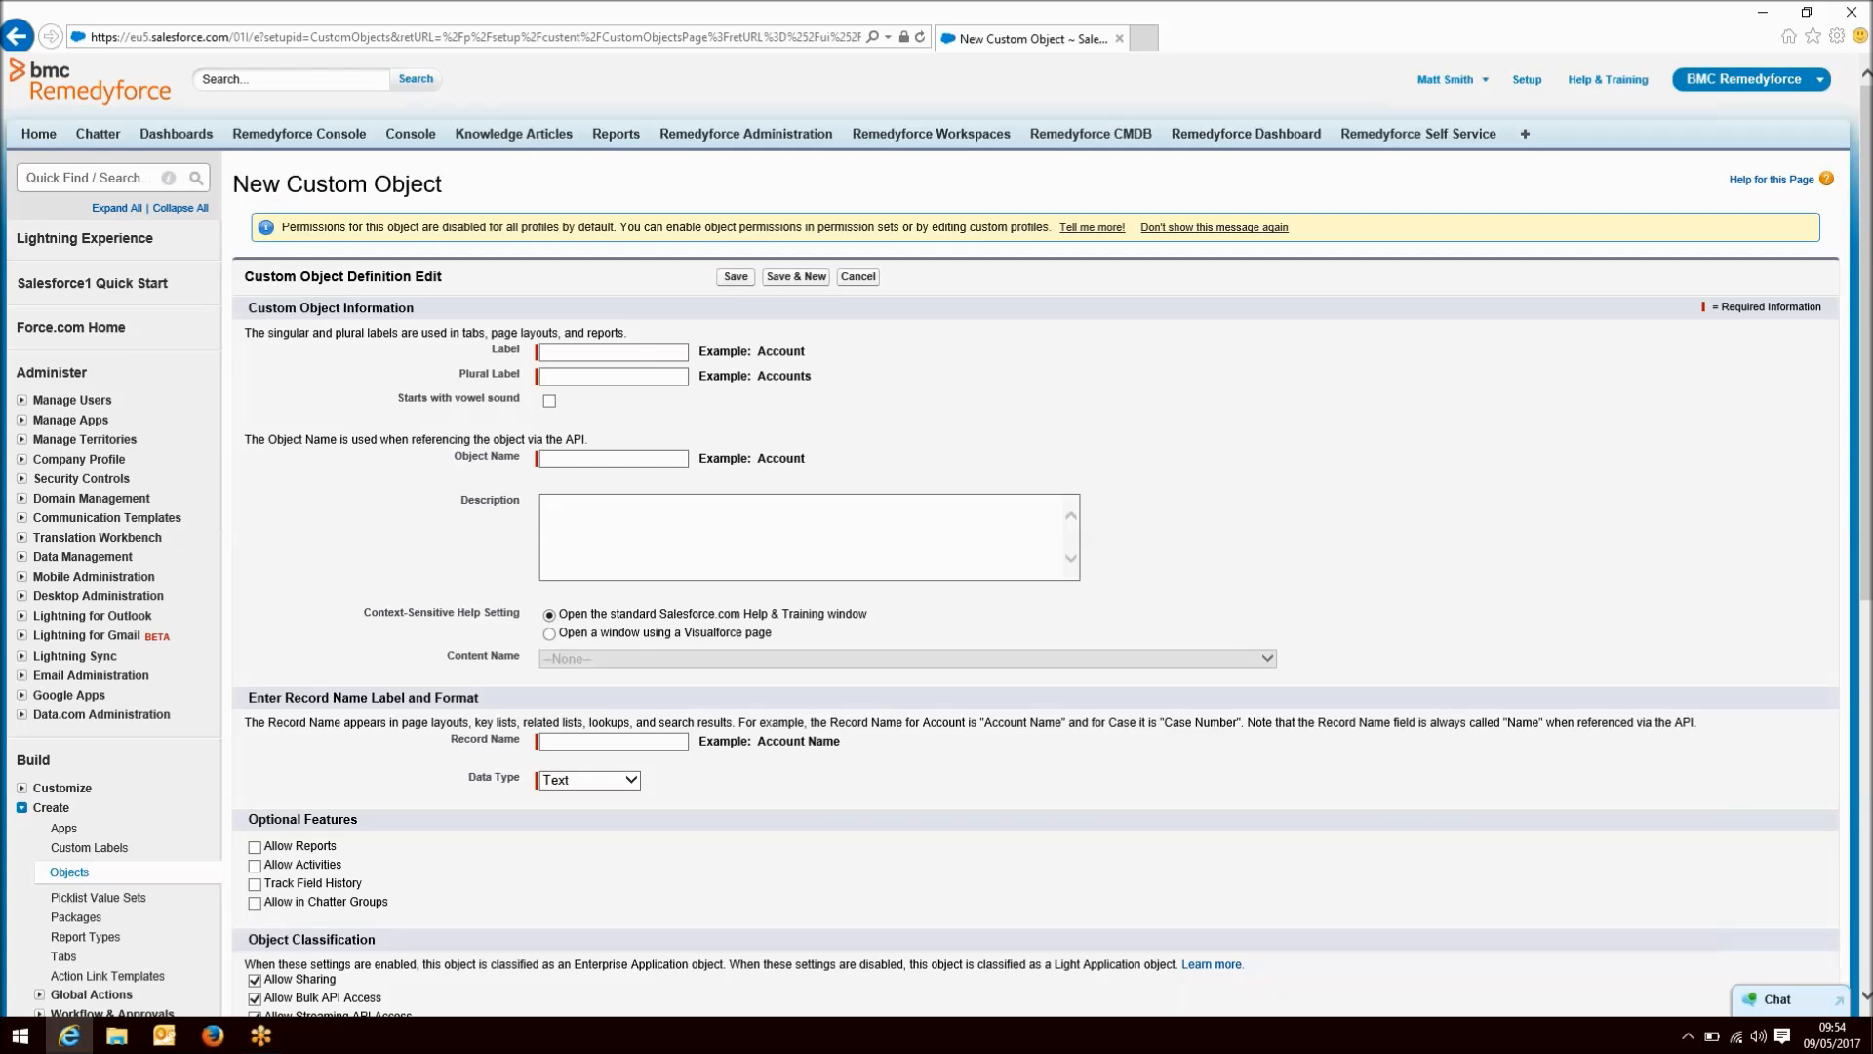
- Set the object's label to Security Issue, its plural label to Security Issues and its object name to AIM_Security_Issue
click(617, 347)
text(Security Issue)
click(634, 377)
text(Secur)
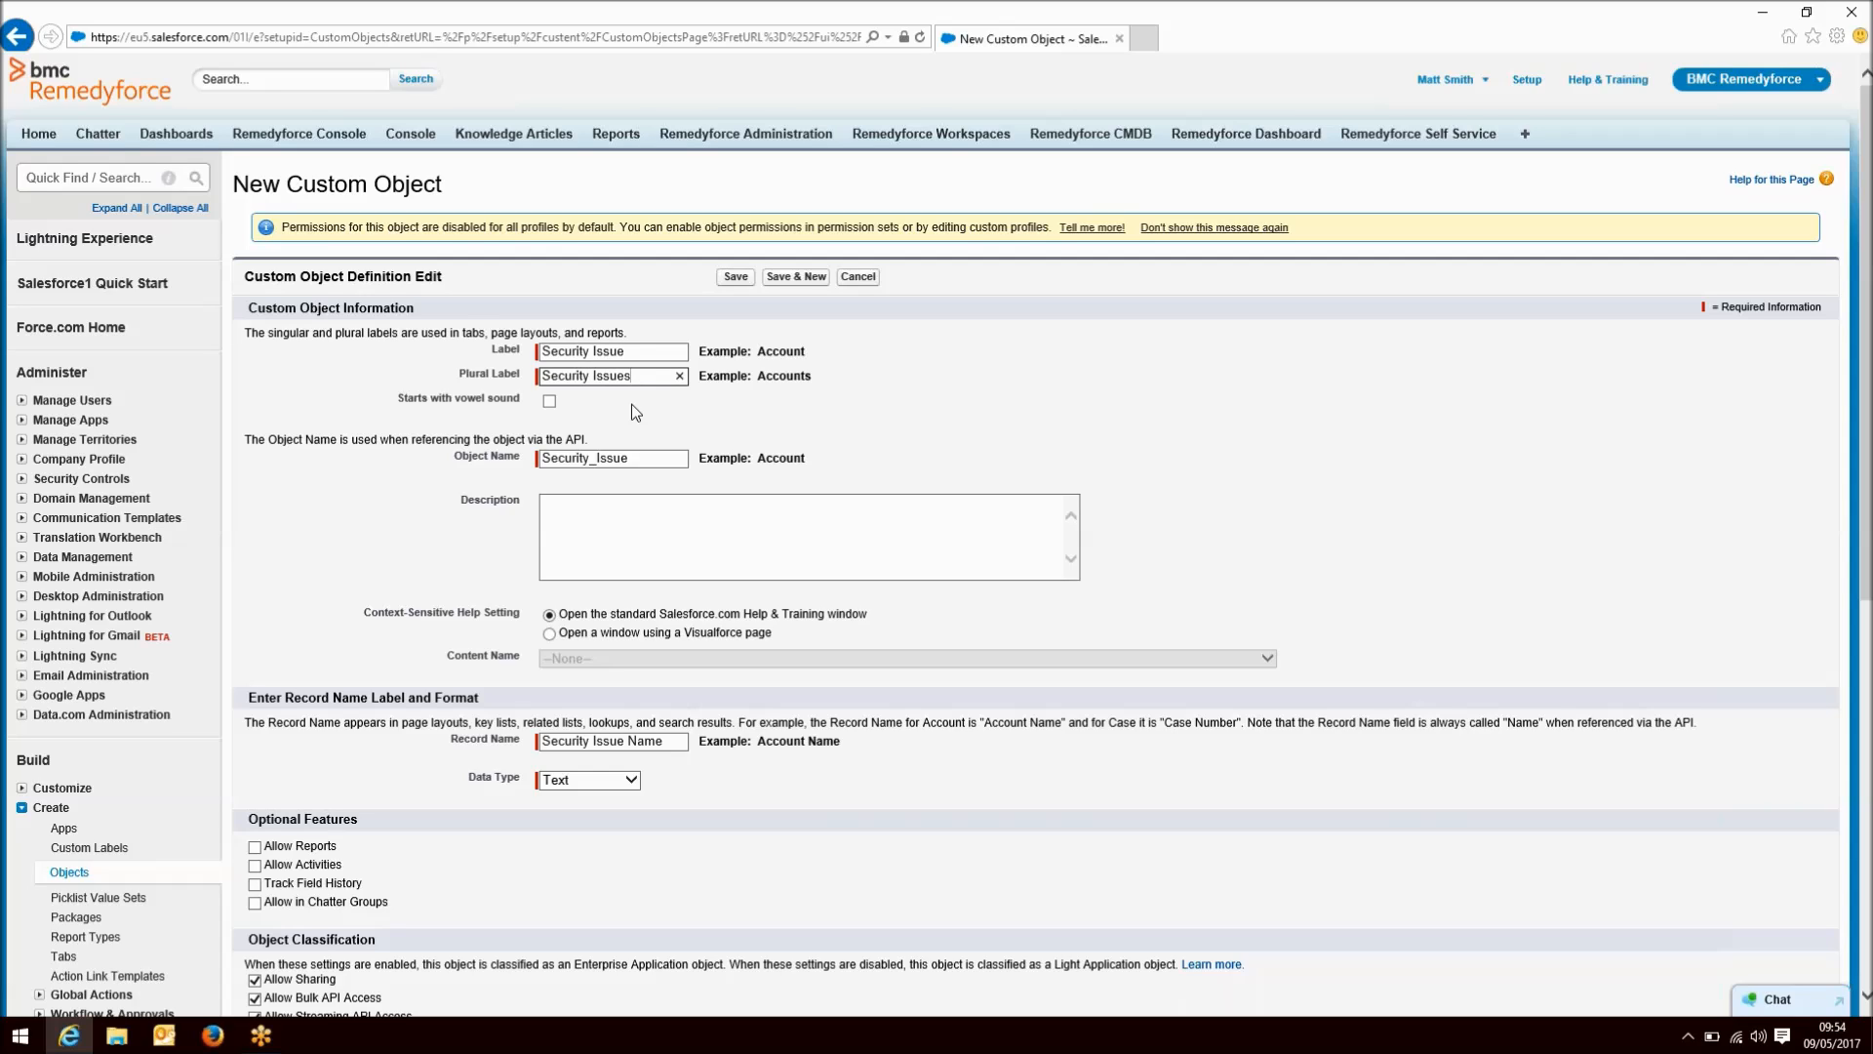
click(545, 460)
text(AIM)
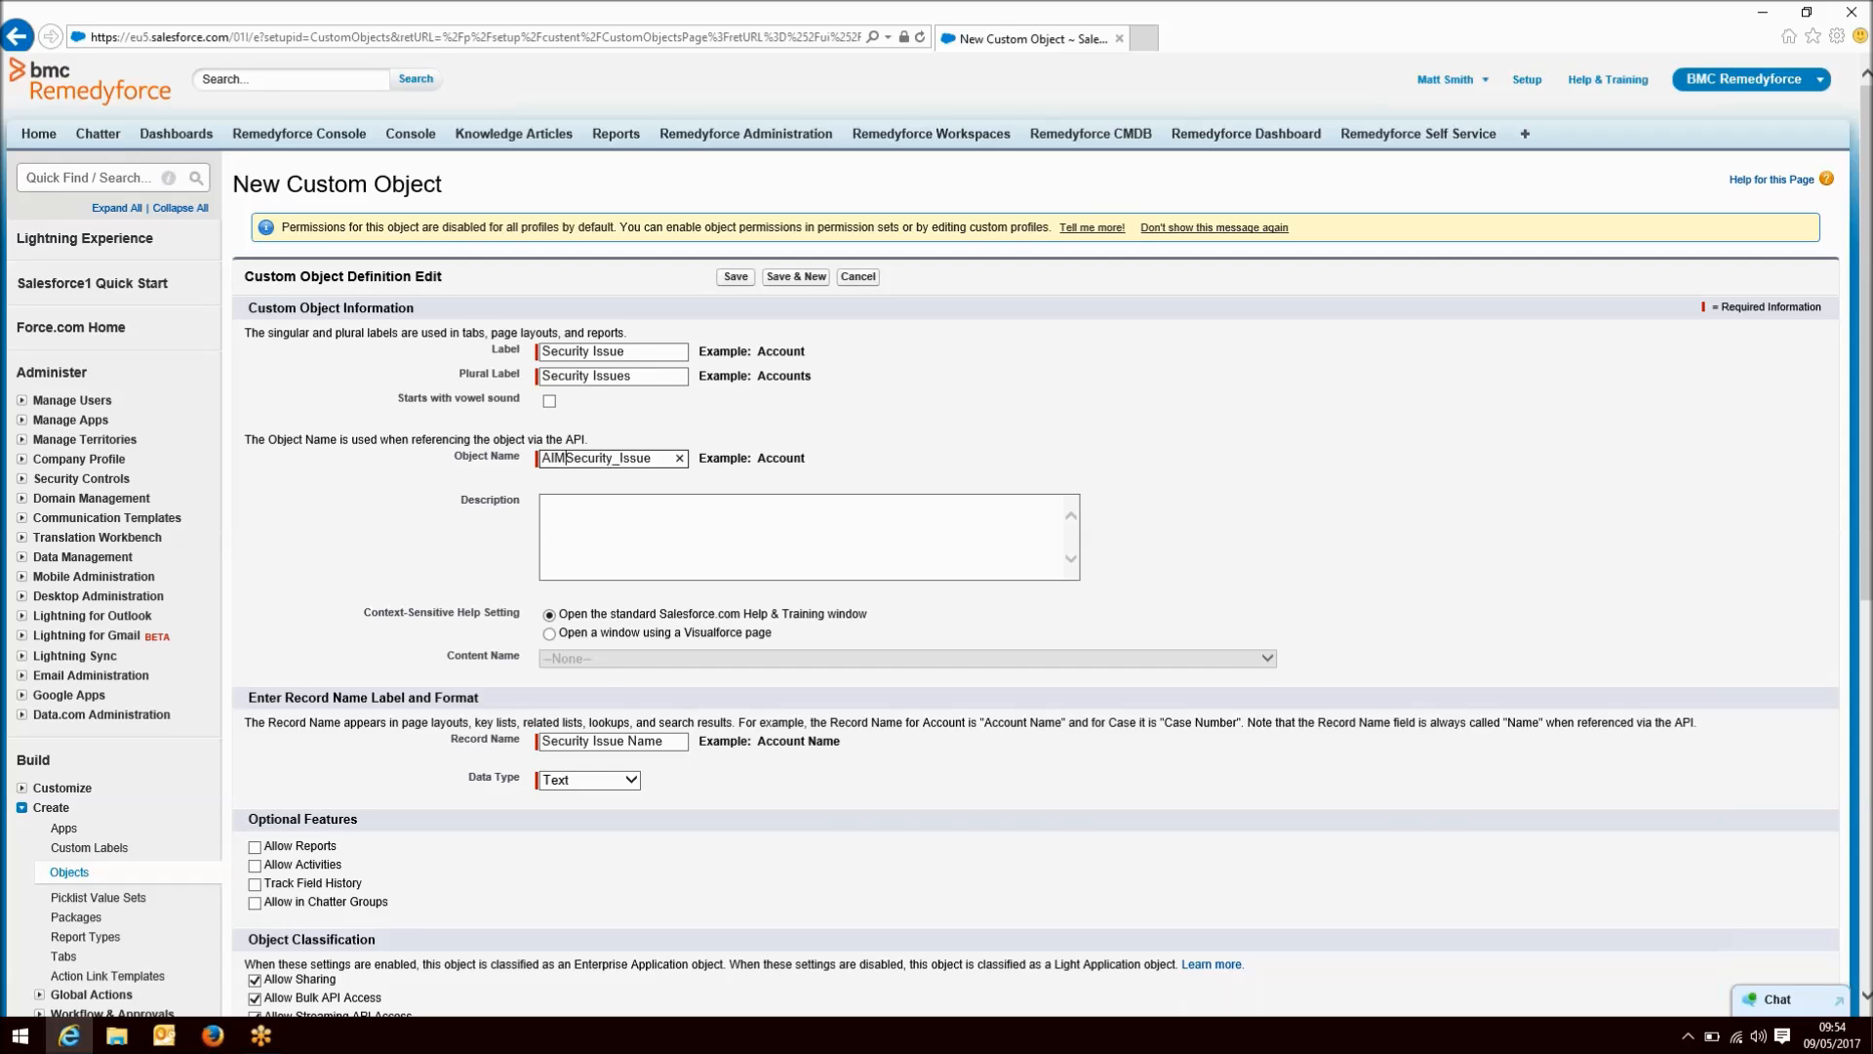
text(_)
- Set the record name's data type to Auto Number with display format SECINC-{0000} and starting number 0001
scroll(649, 483, down, 3)
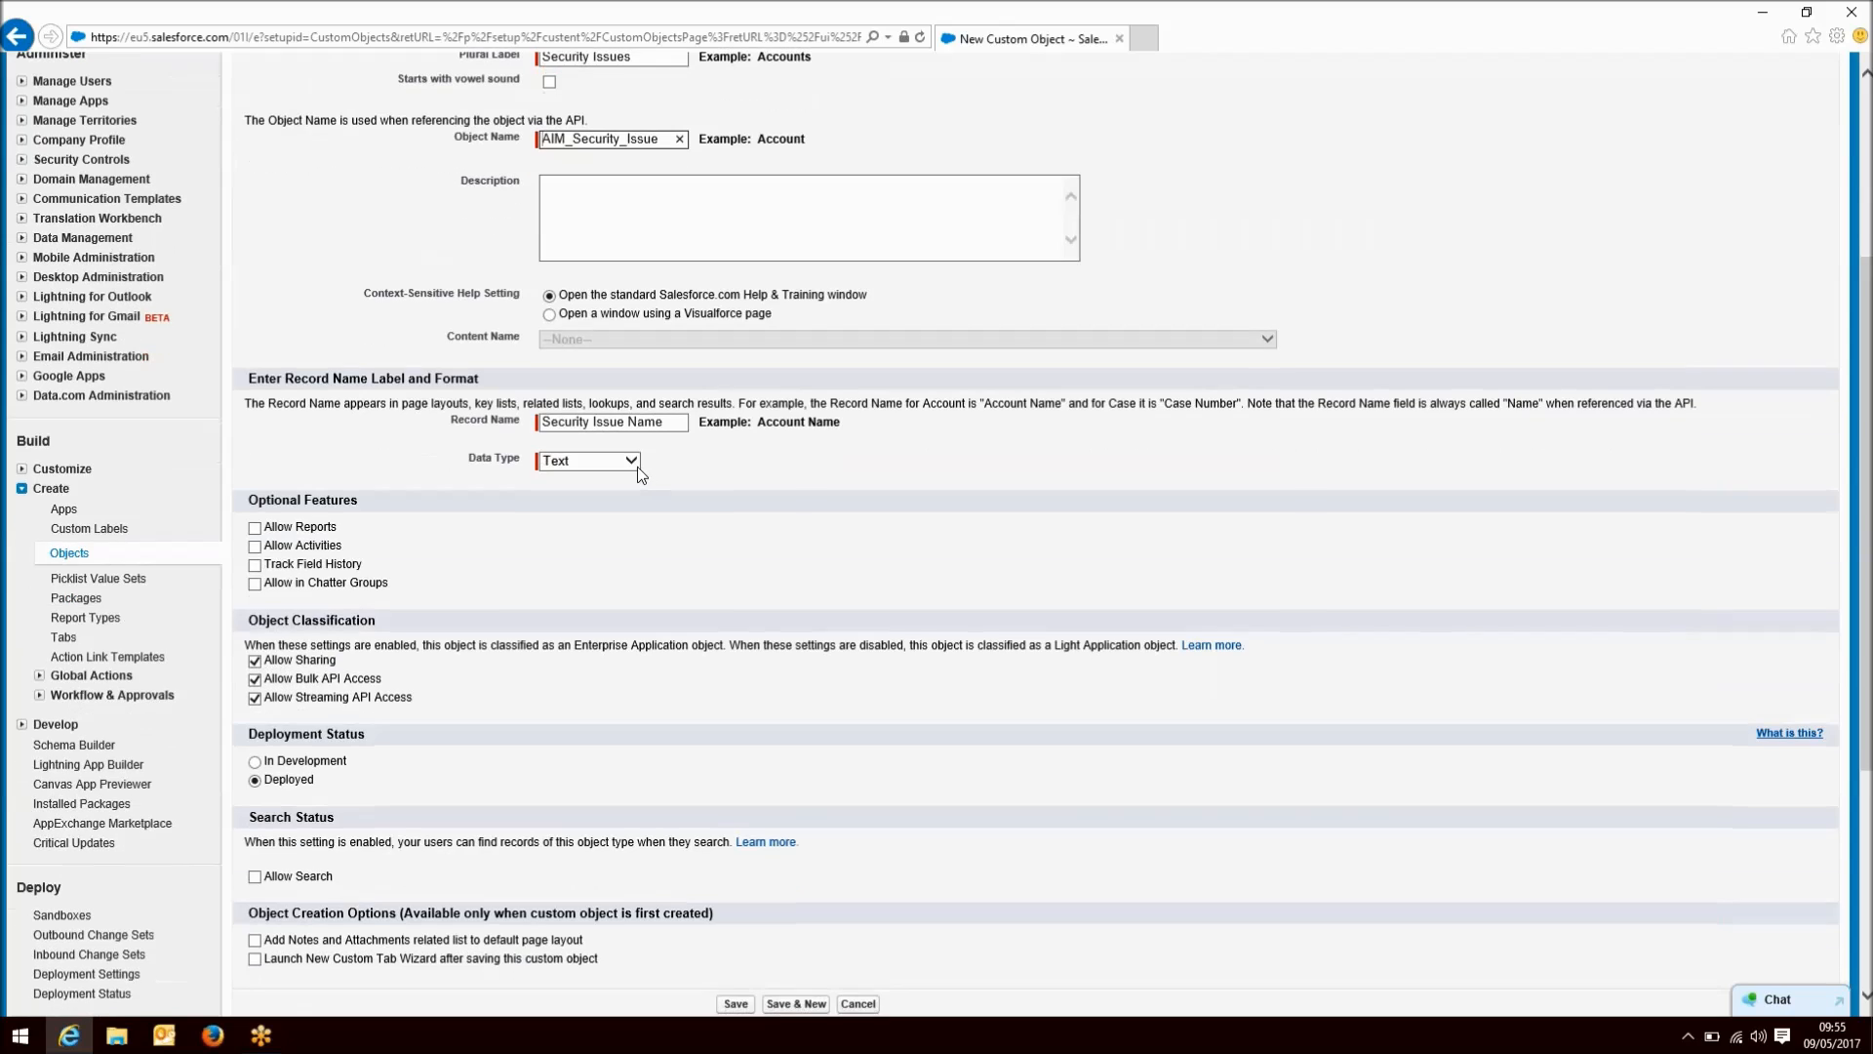
click(630, 461)
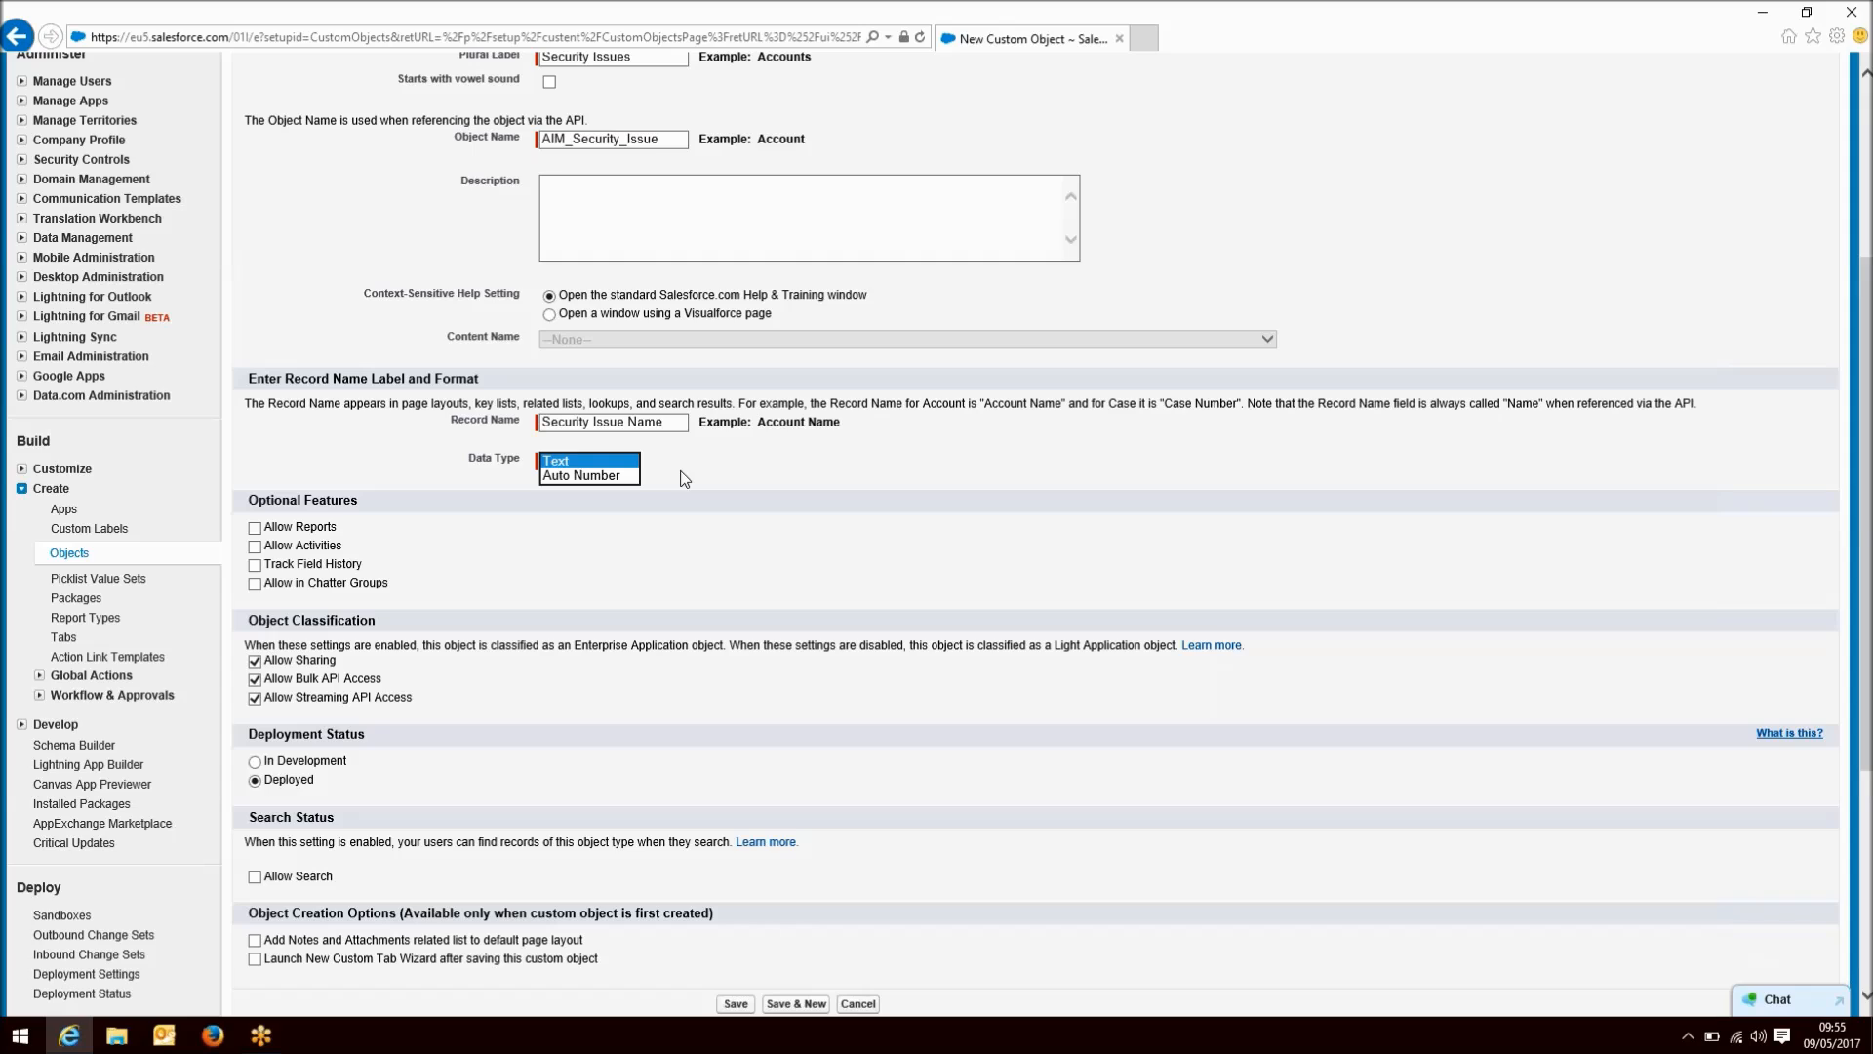
click(568, 473)
click(568, 487)
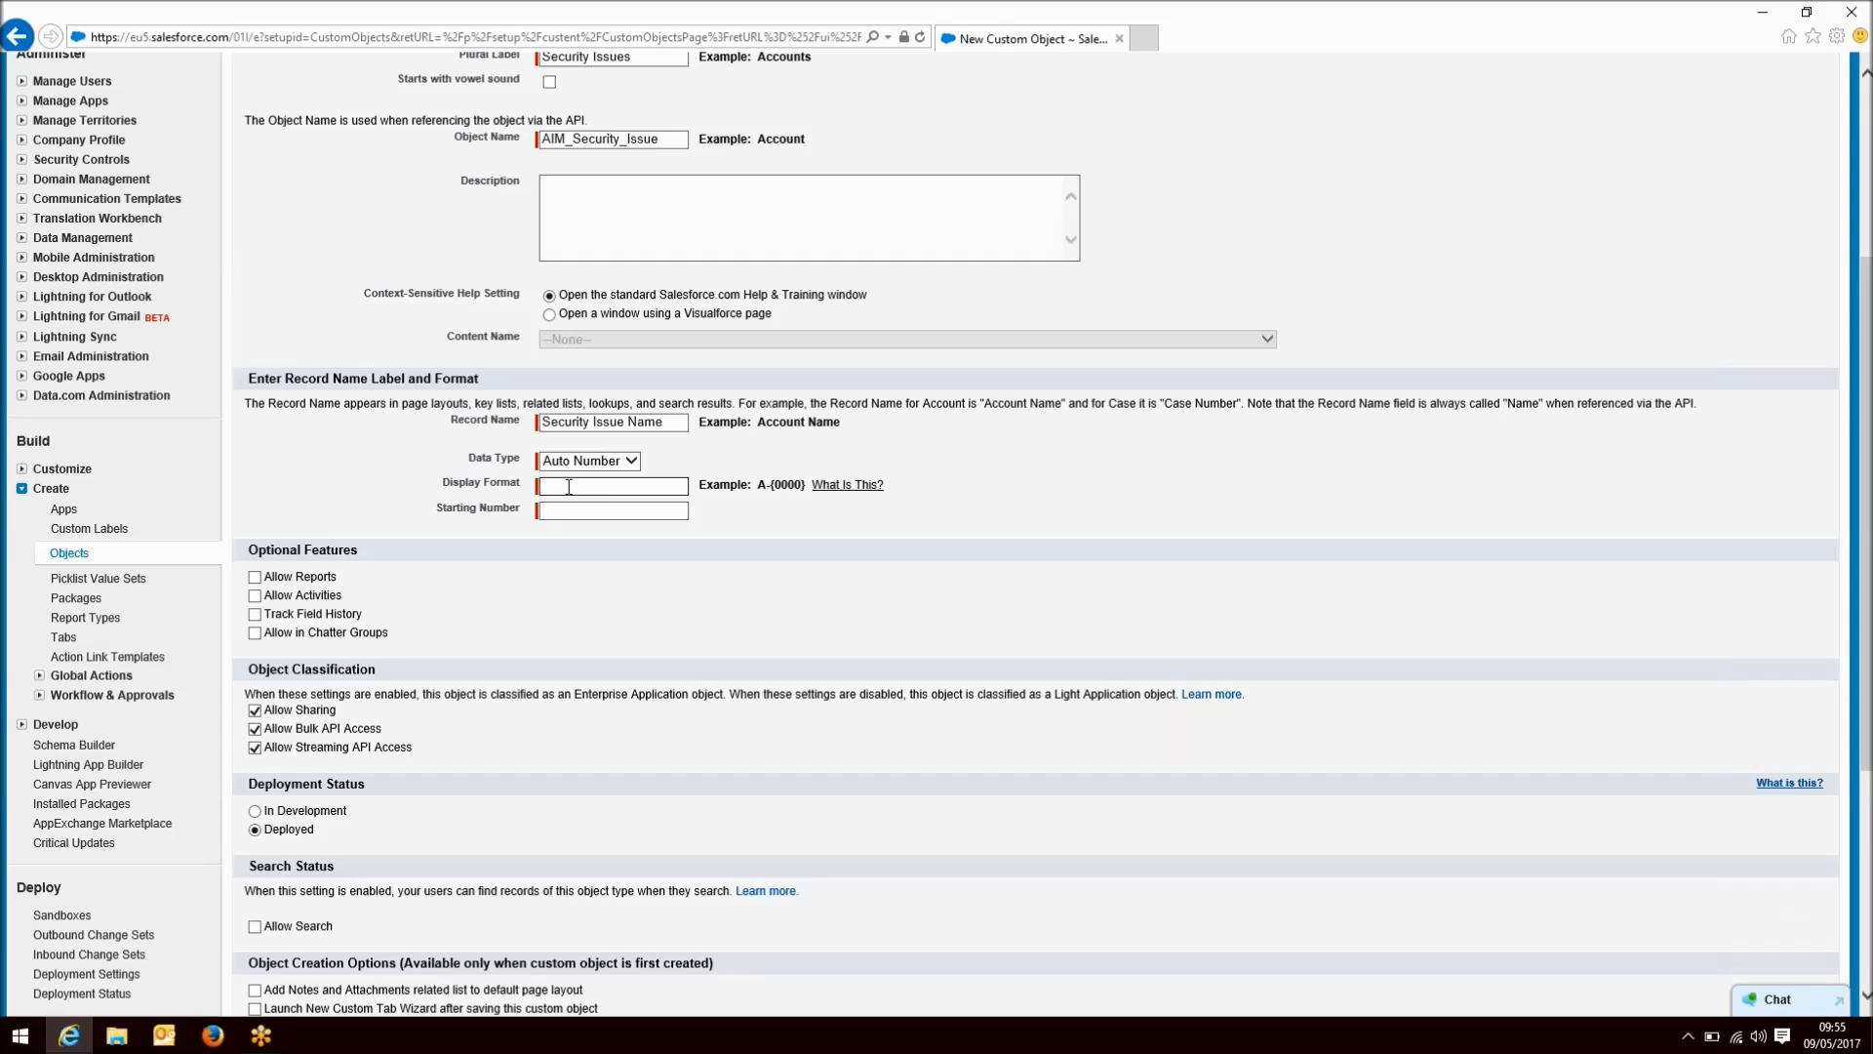
text(SEC)
text(N)
text(C)
text(-{)
text({0)
text(00)
text(0)
click(578, 509)
text(0001)
click(659, 488)
click(588, 511)
- Enable reports, activities, field history tracking and Chatter groups for the custom object
scroll(542, 566, down, 3)
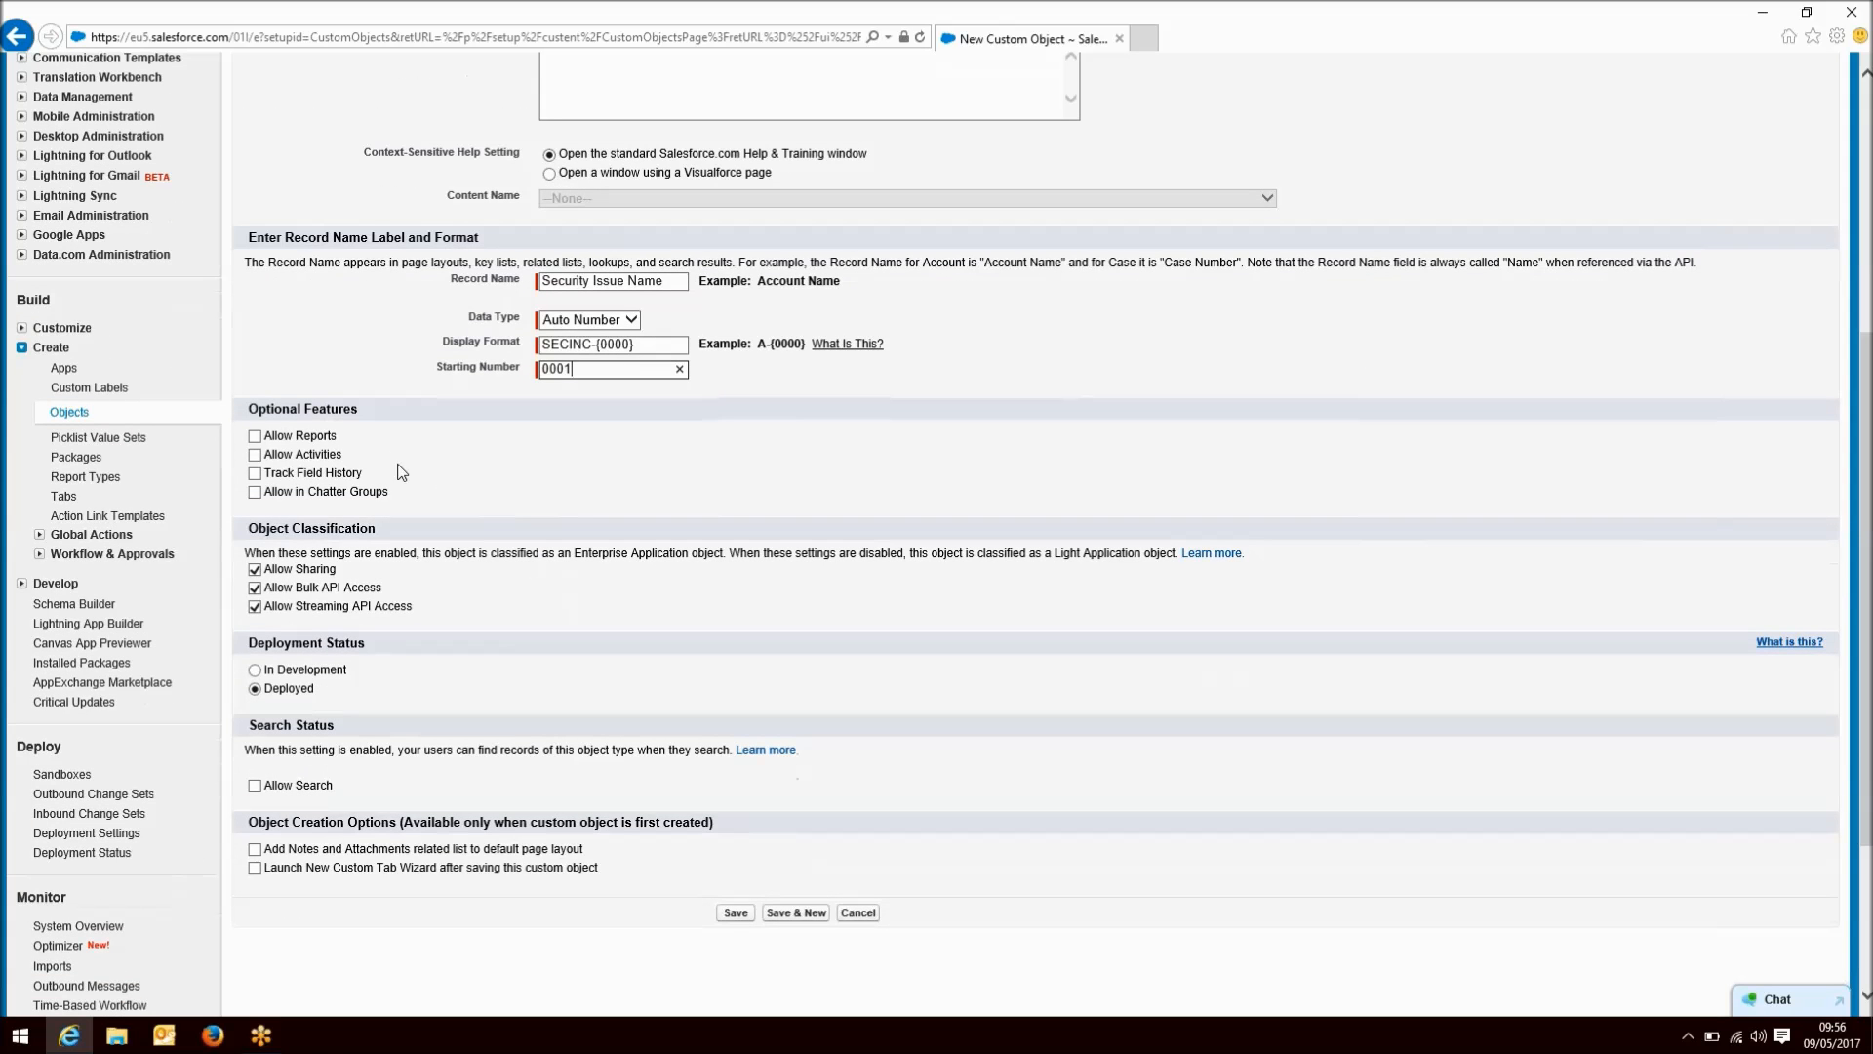
click(310, 437)
click(290, 456)
click(283, 477)
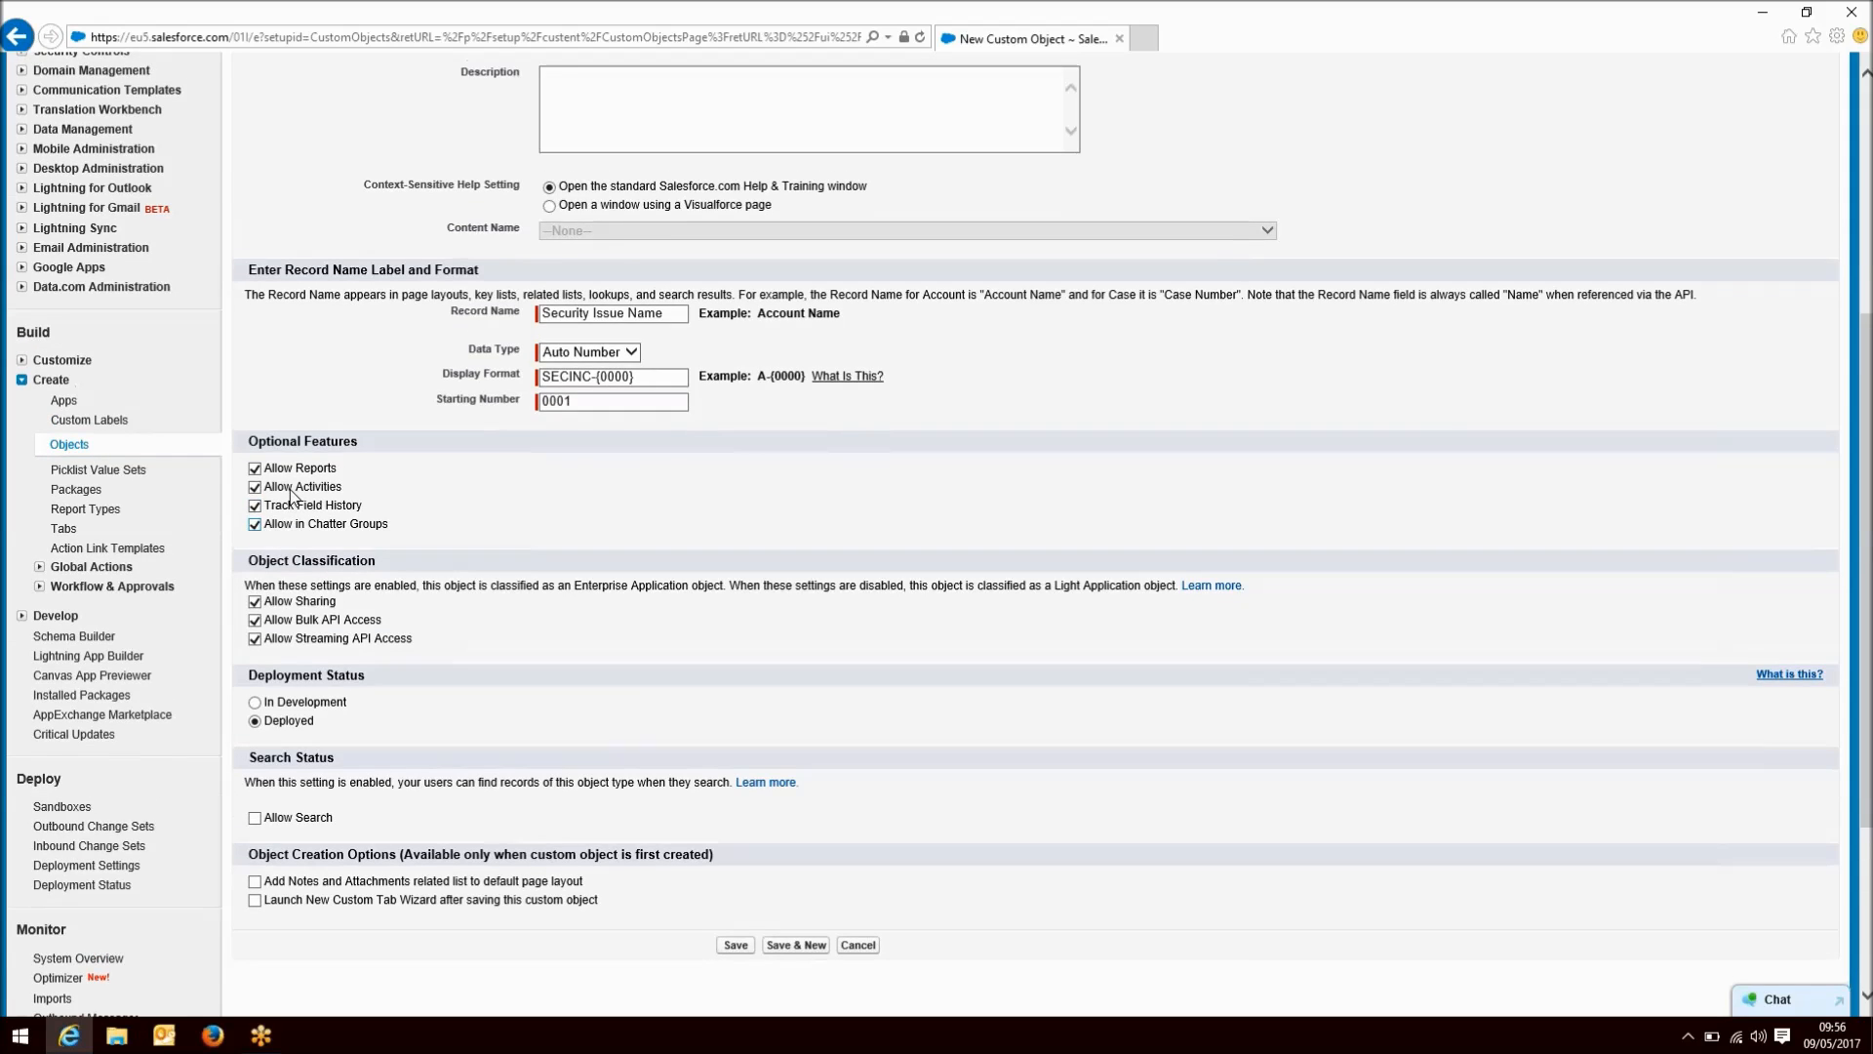
- Enable search, the Notes and Attachments related list and the New Custom Tab Wizard launch, and save the custom object
scroll(290, 493, down, 3)
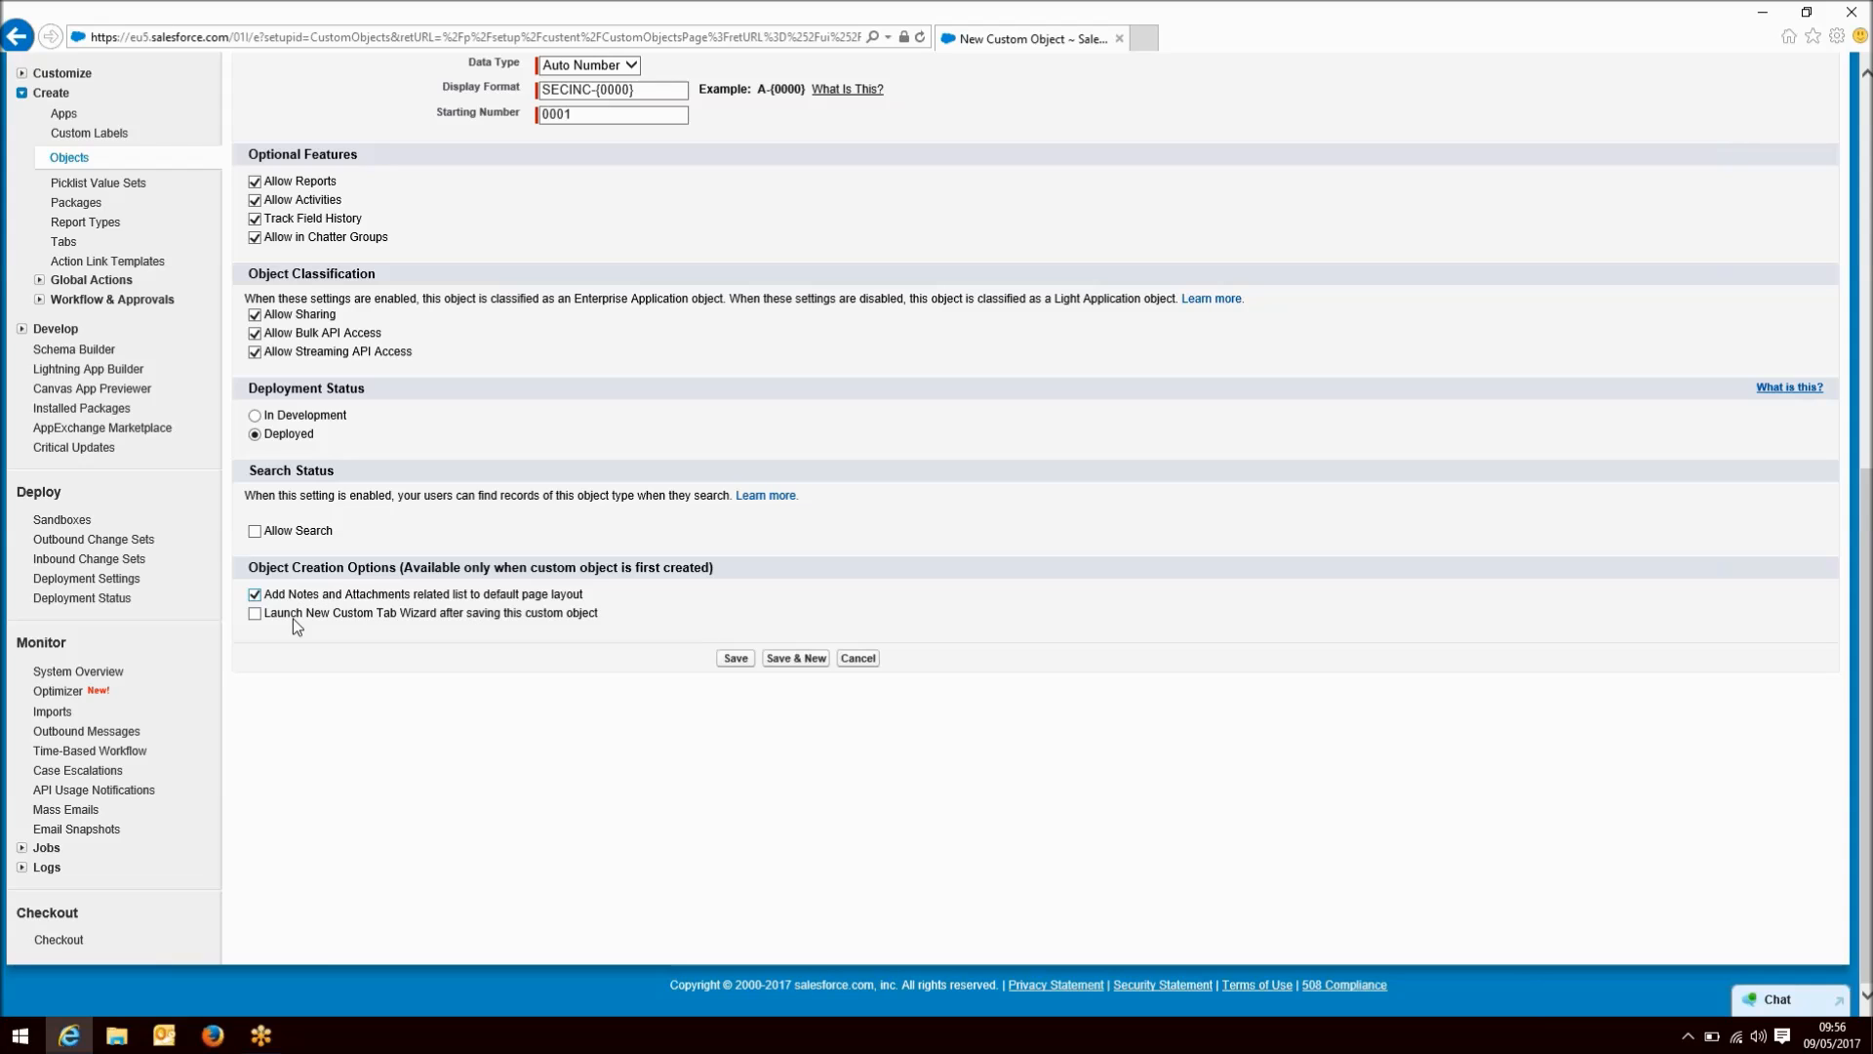
click(293, 615)
scroll(975, 488, up, 7)
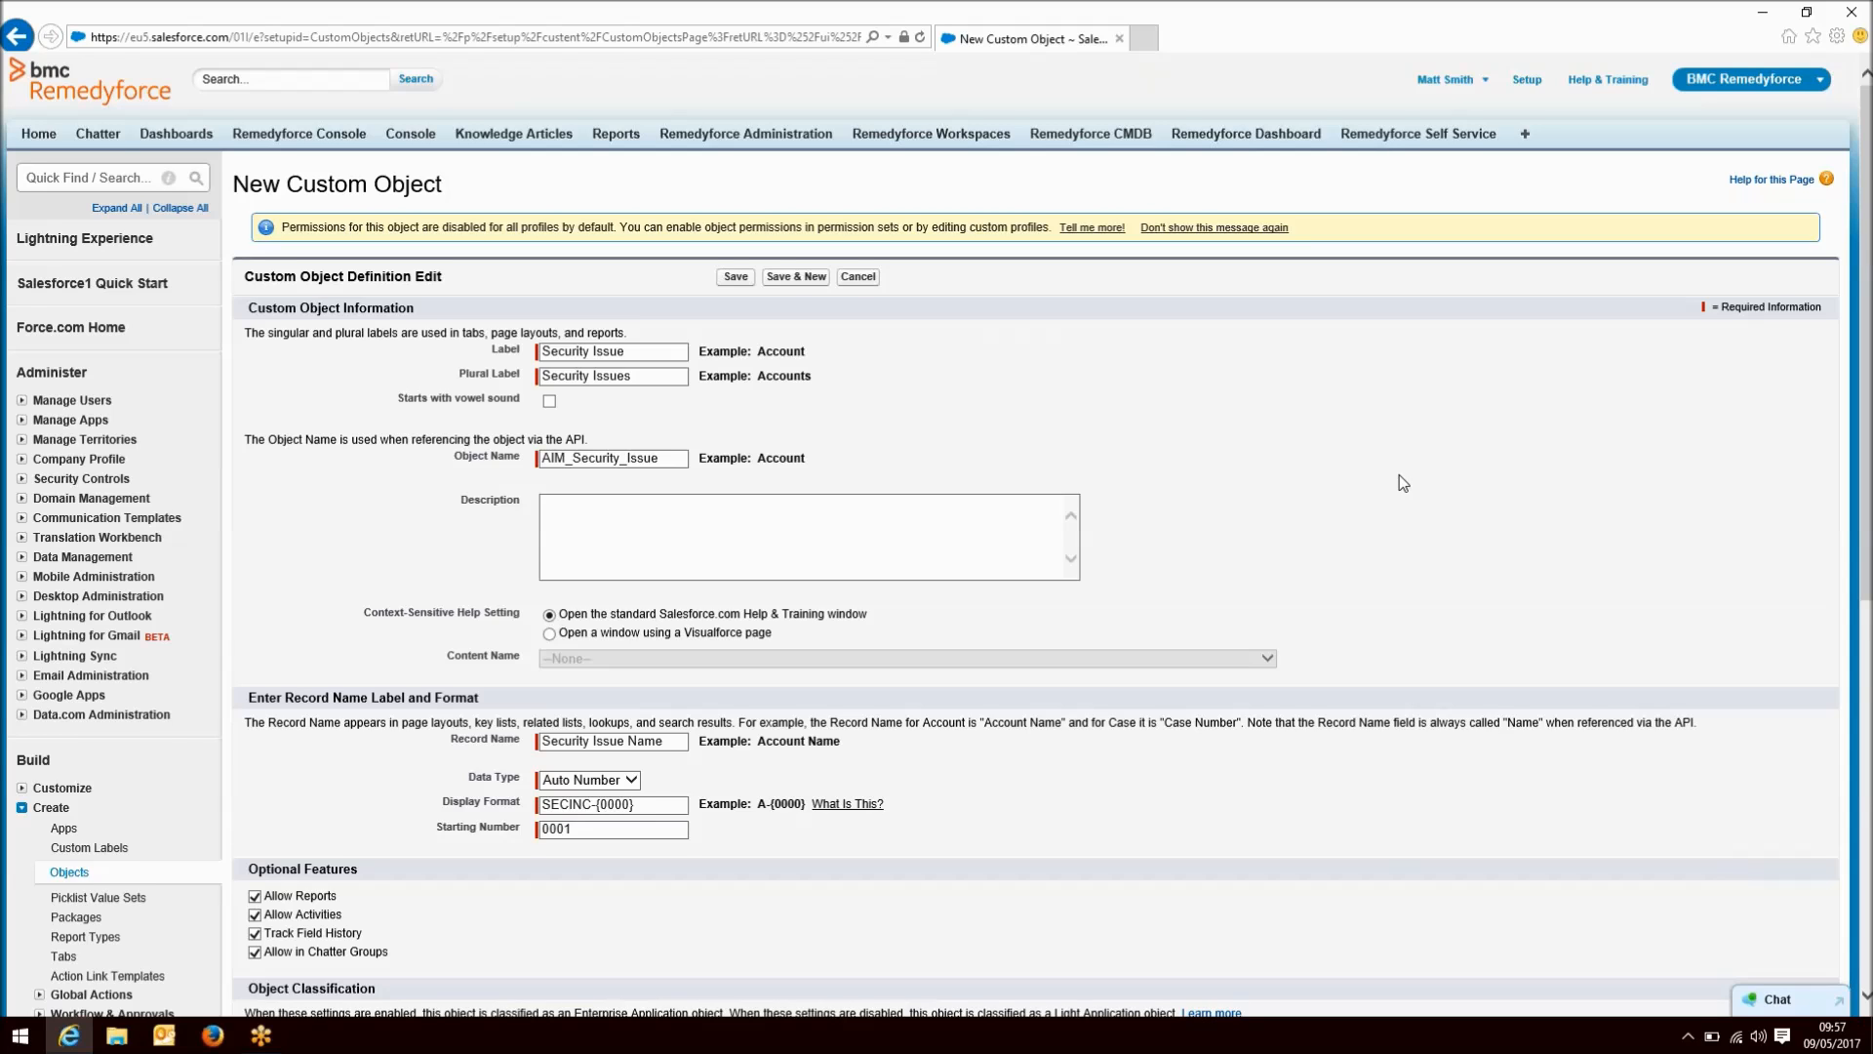
scroll(1402, 483, down, 5)
scroll(1398, 474, down, 2)
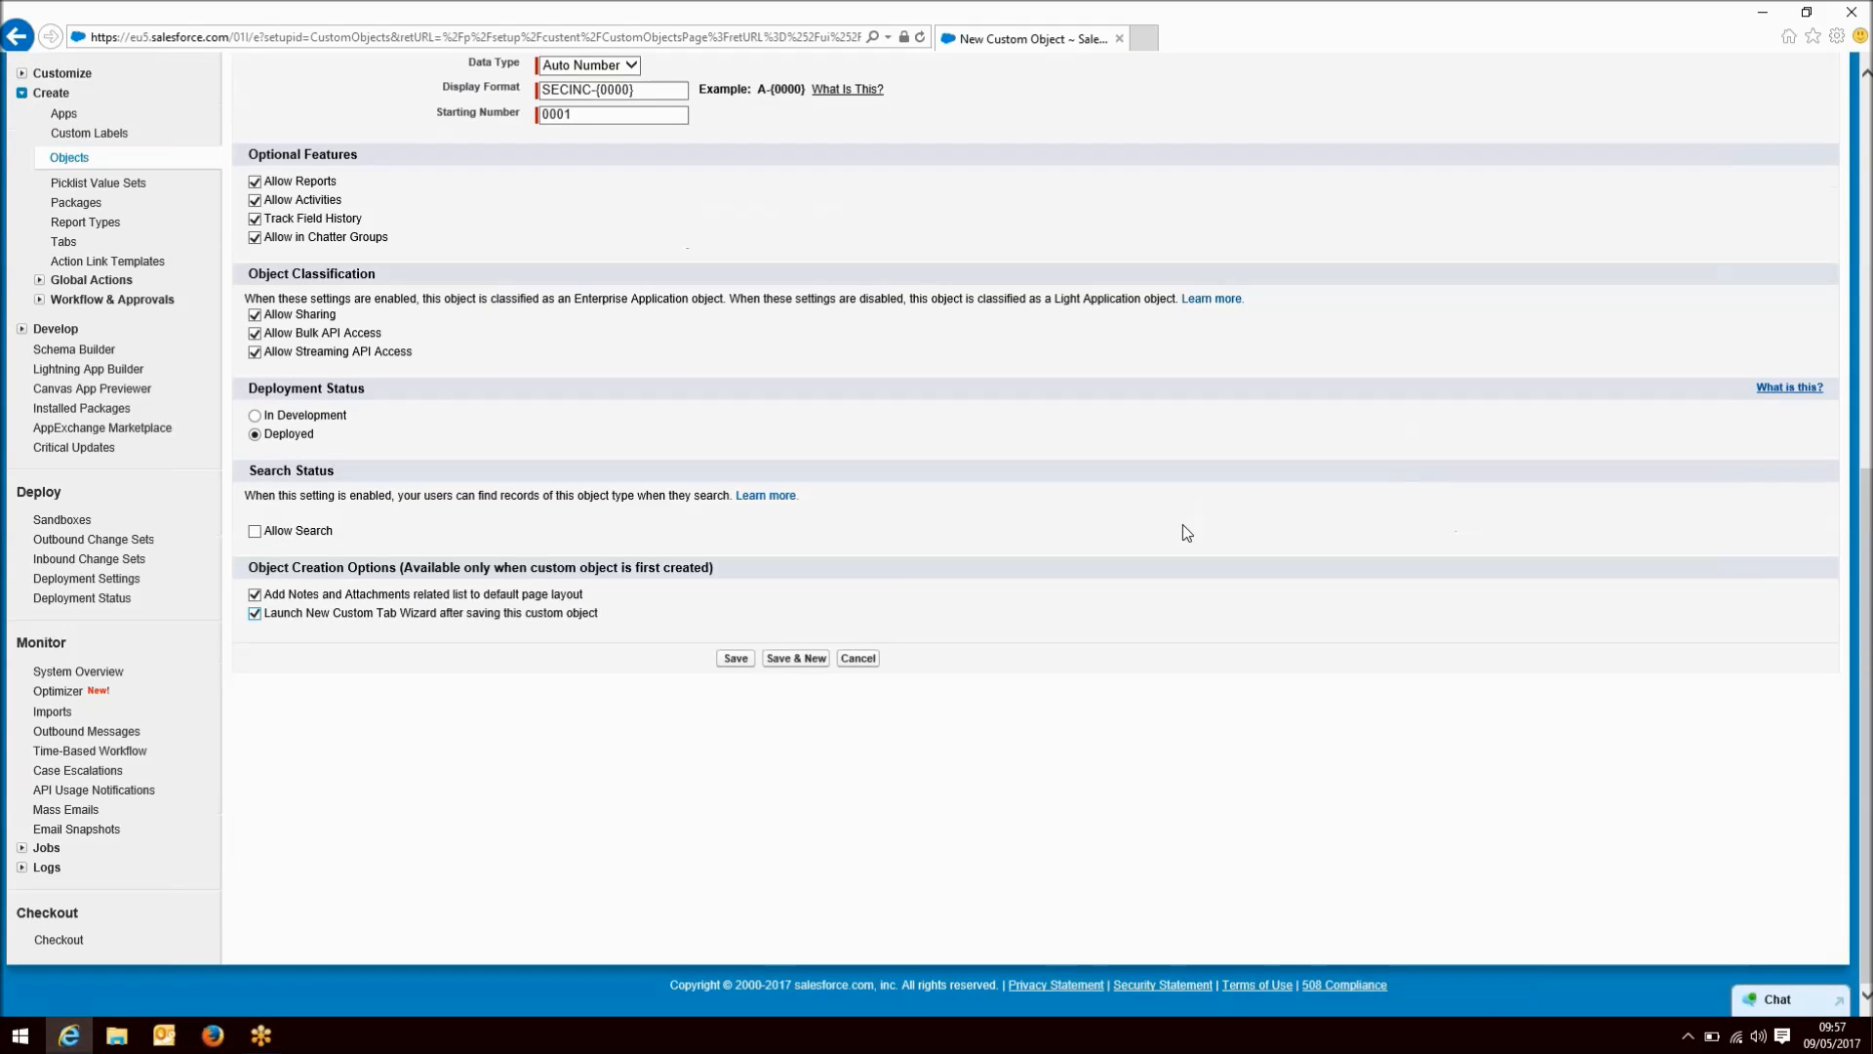
click(738, 657)
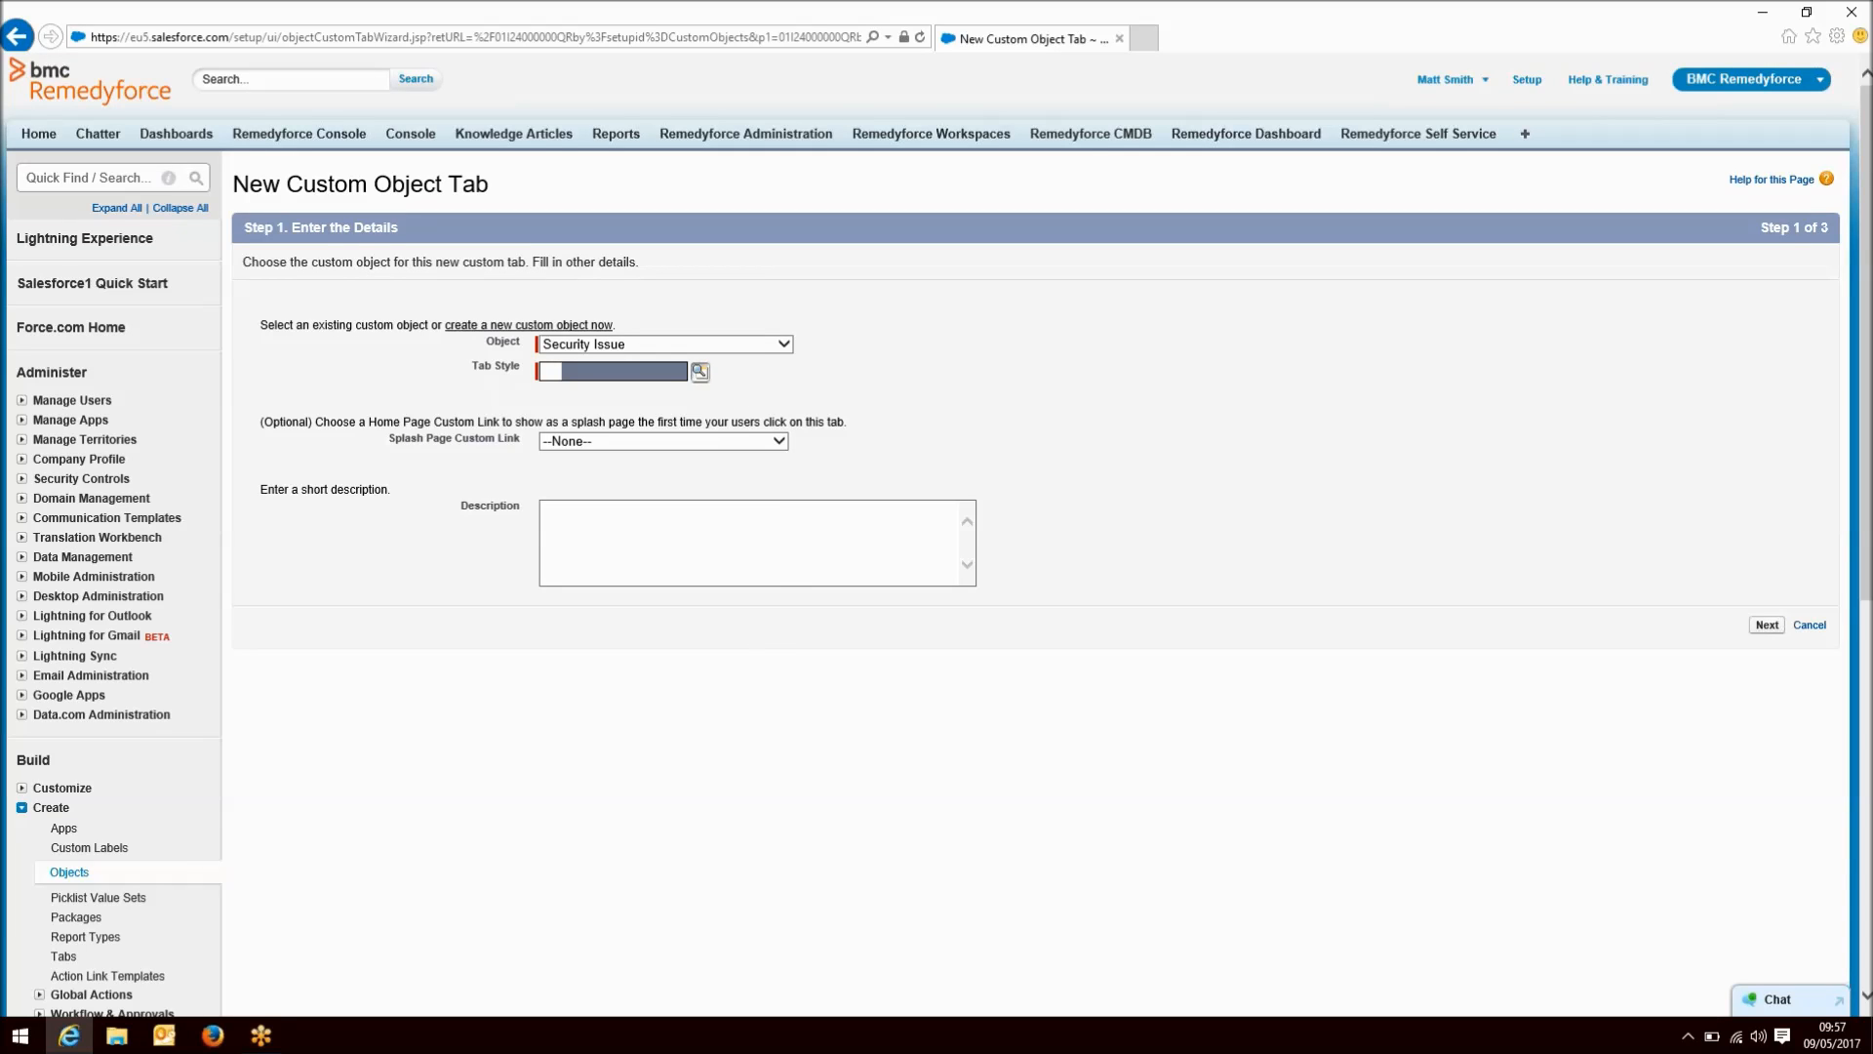
- Give the Security Issue tab the Presenter style and the description "Object used to log security incidents", and continue to the profile settings
click(701, 372)
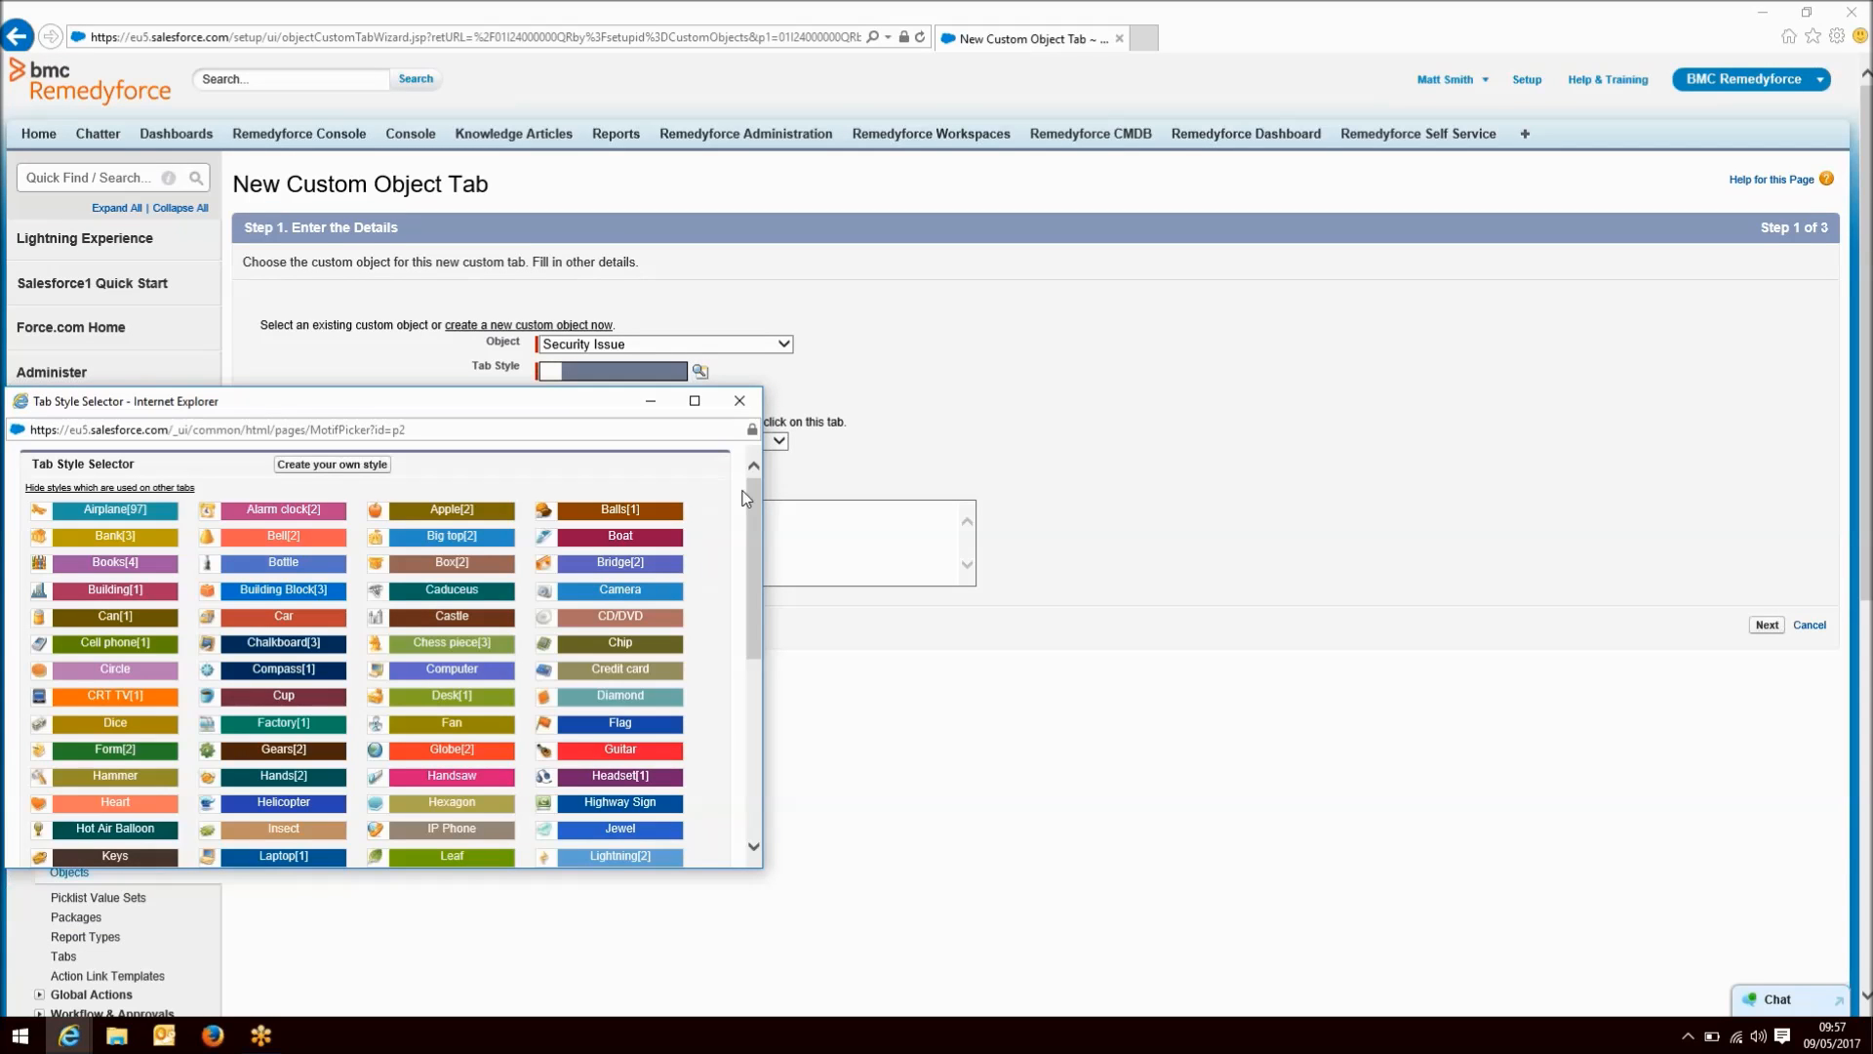
drag(755, 507, 740, 654)
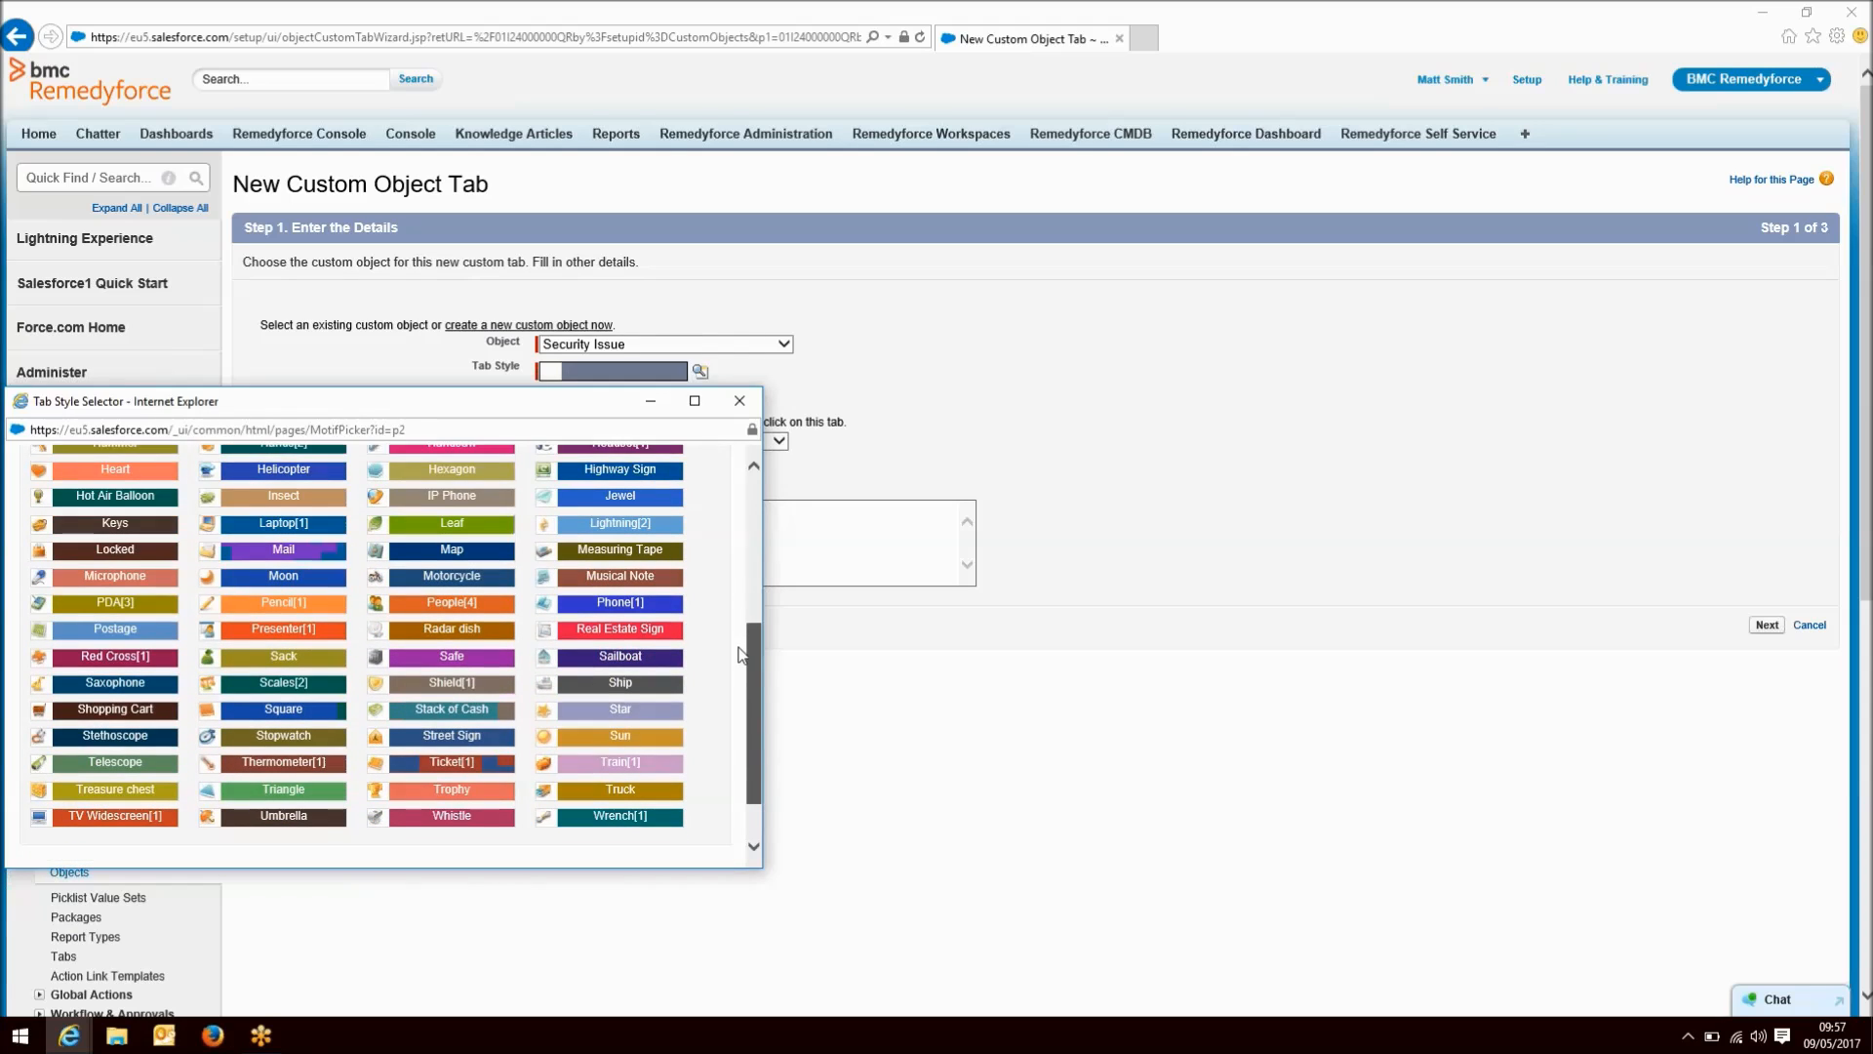
click(283, 628)
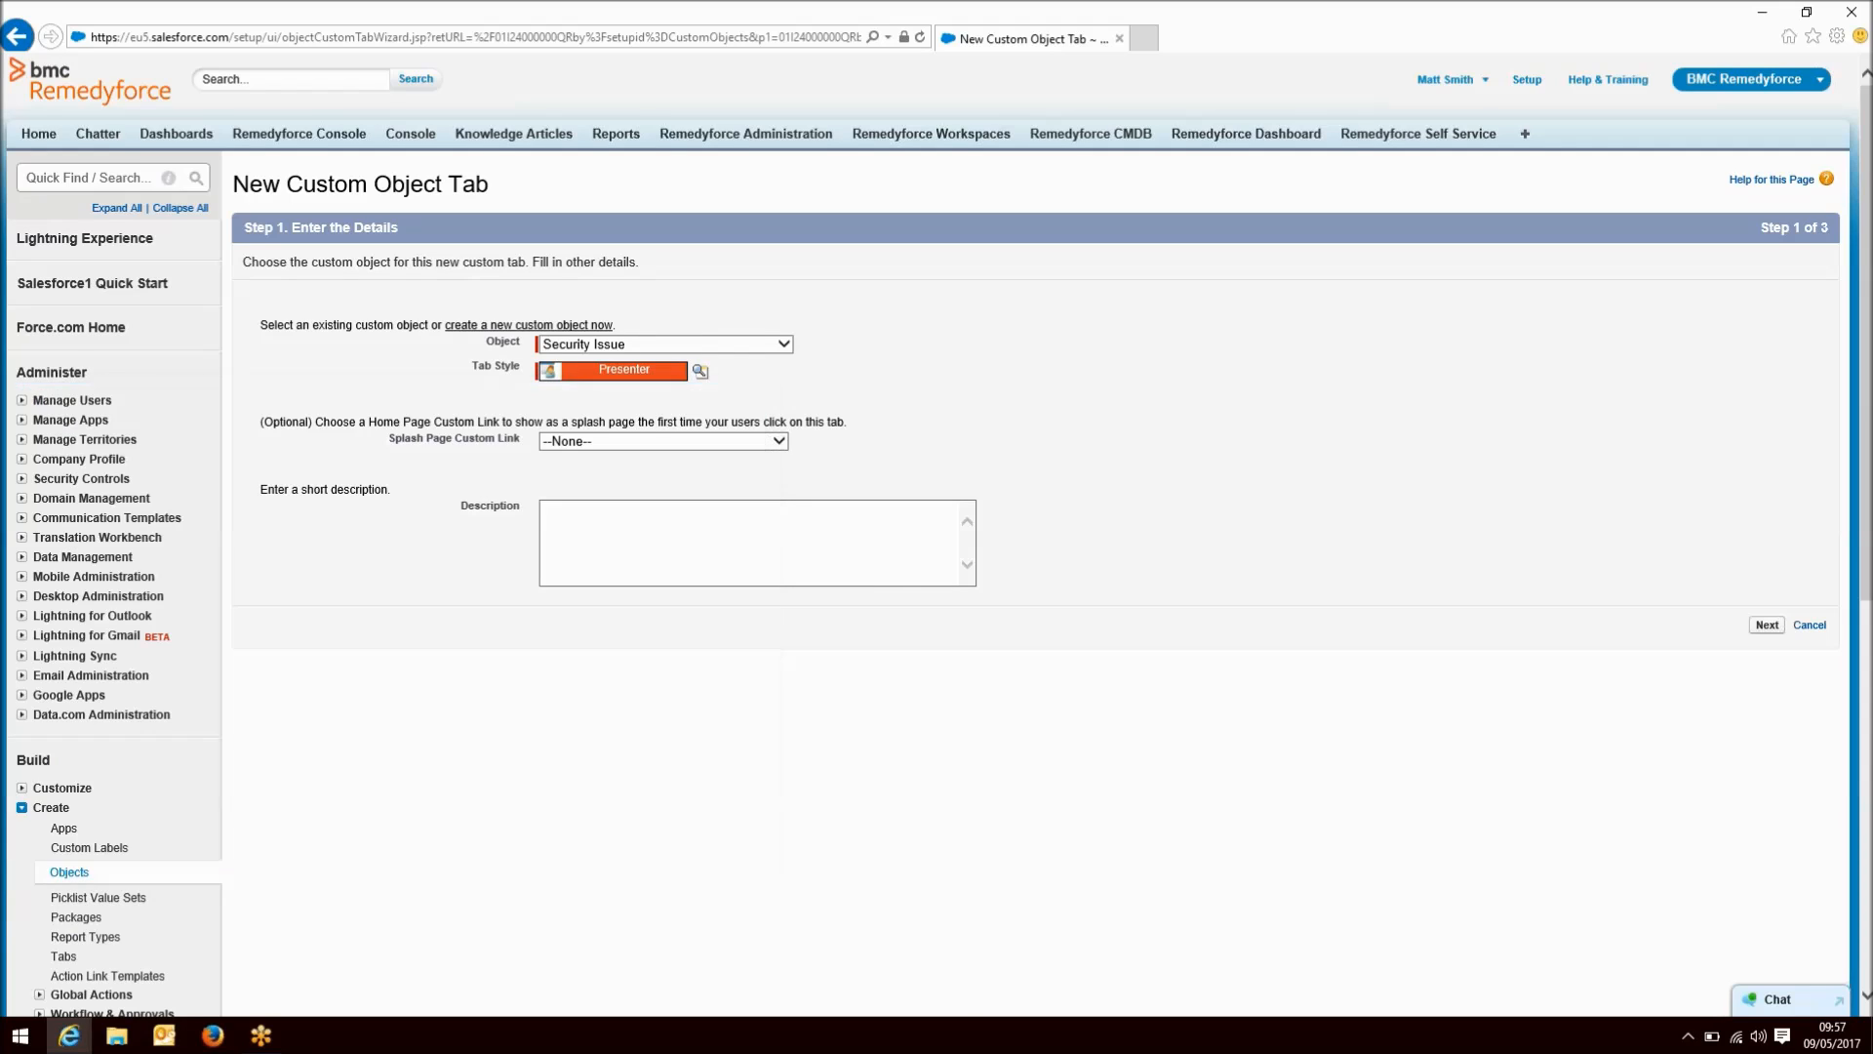
click(586, 572)
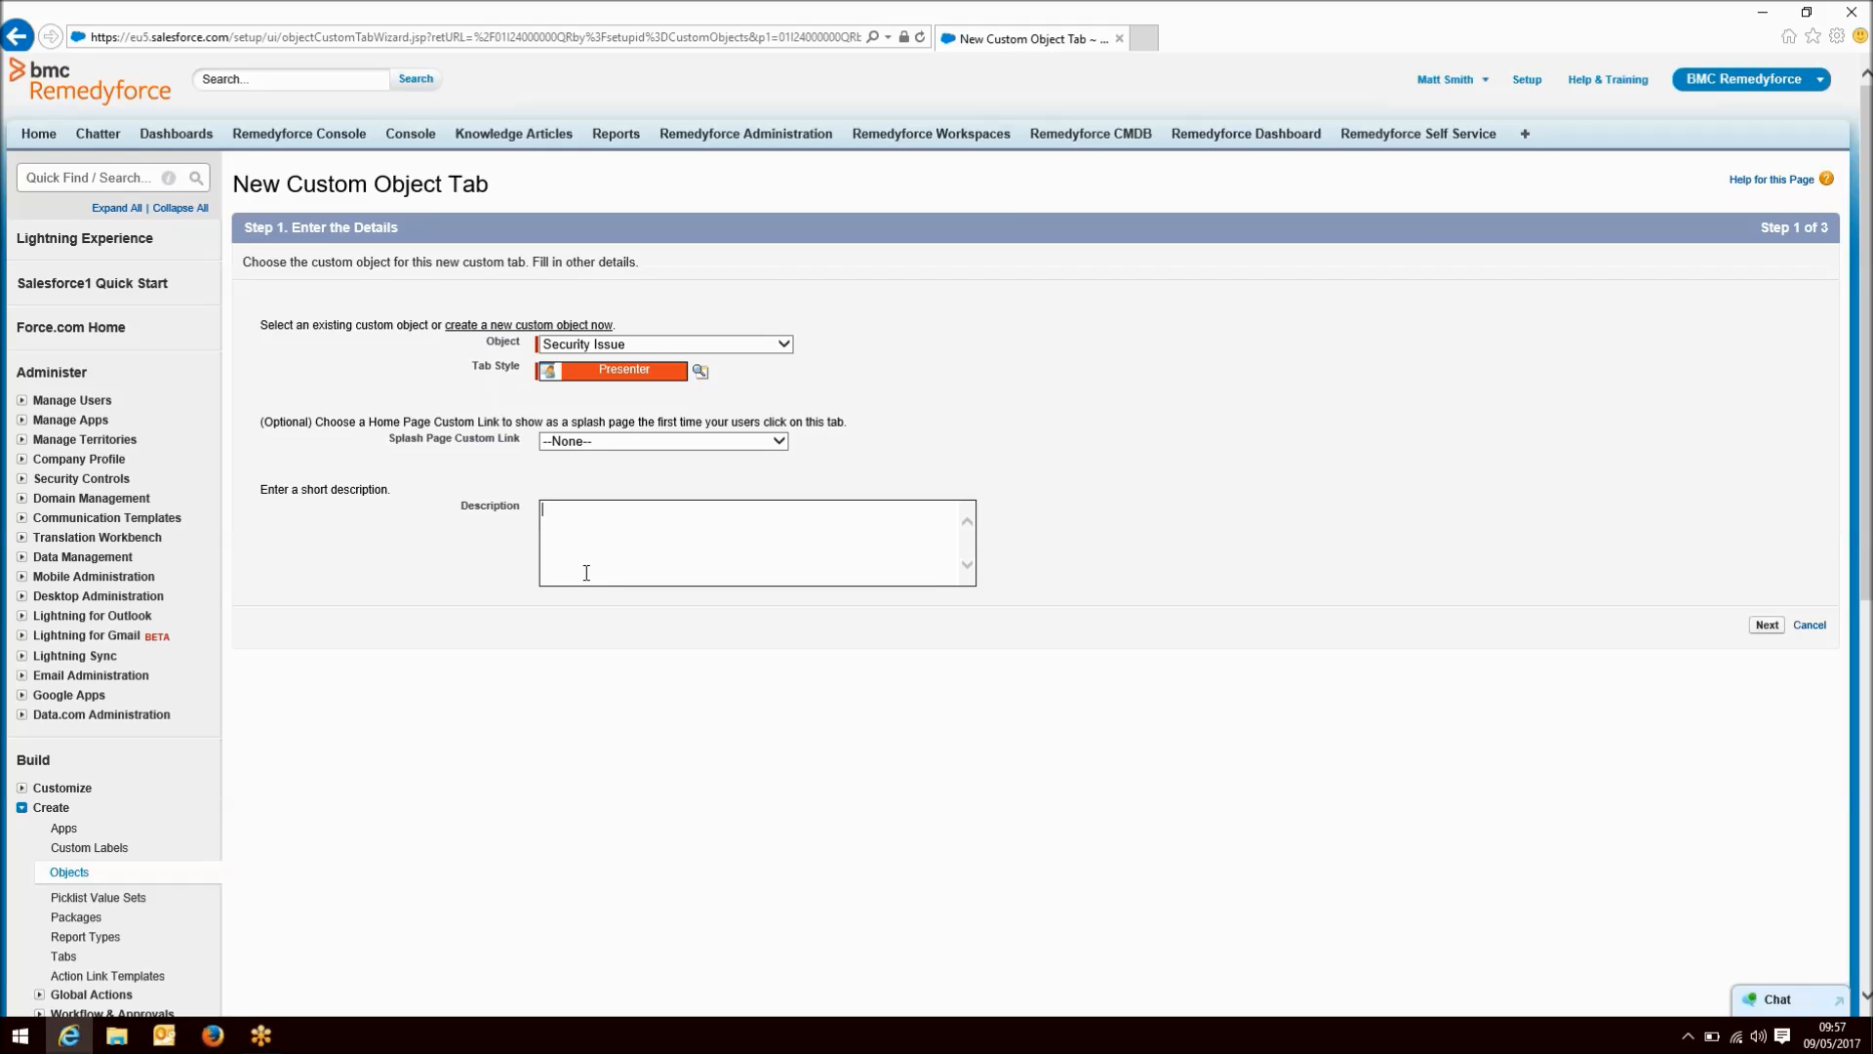
text(Object used to log security incidents)
click(1766, 626)
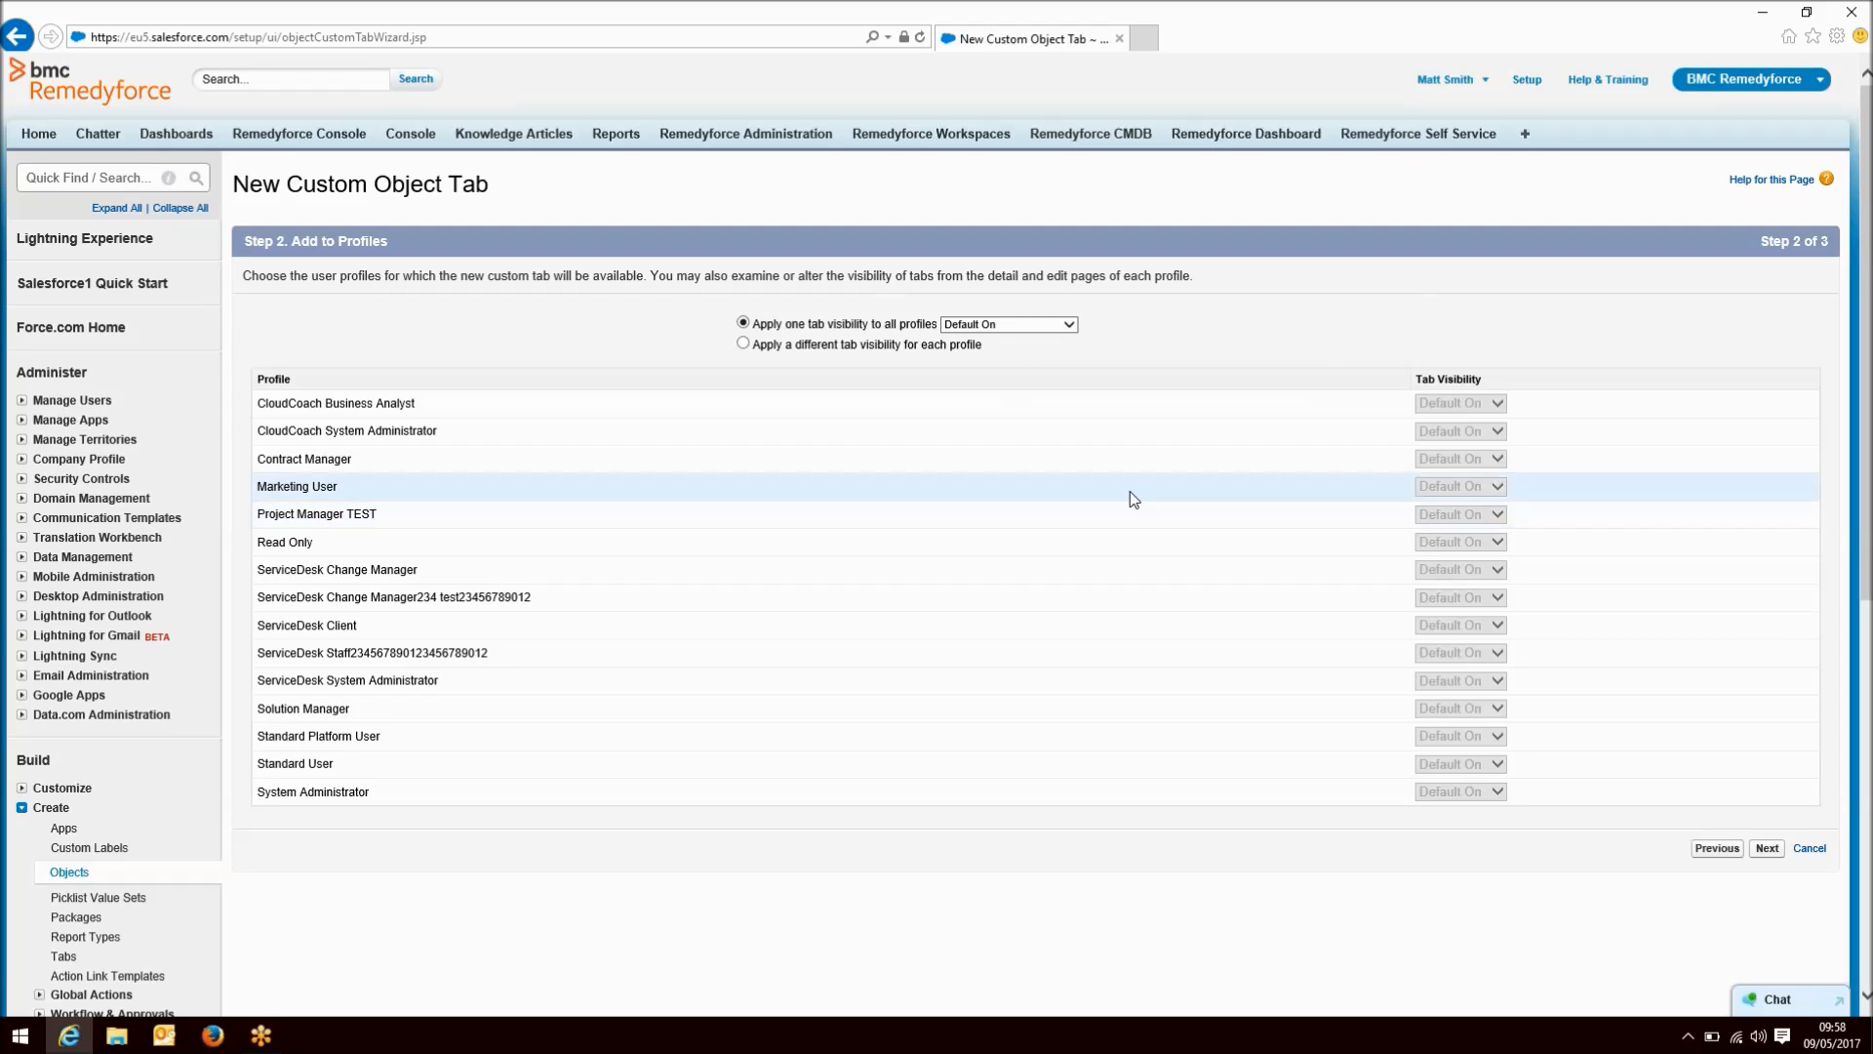
click(810, 347)
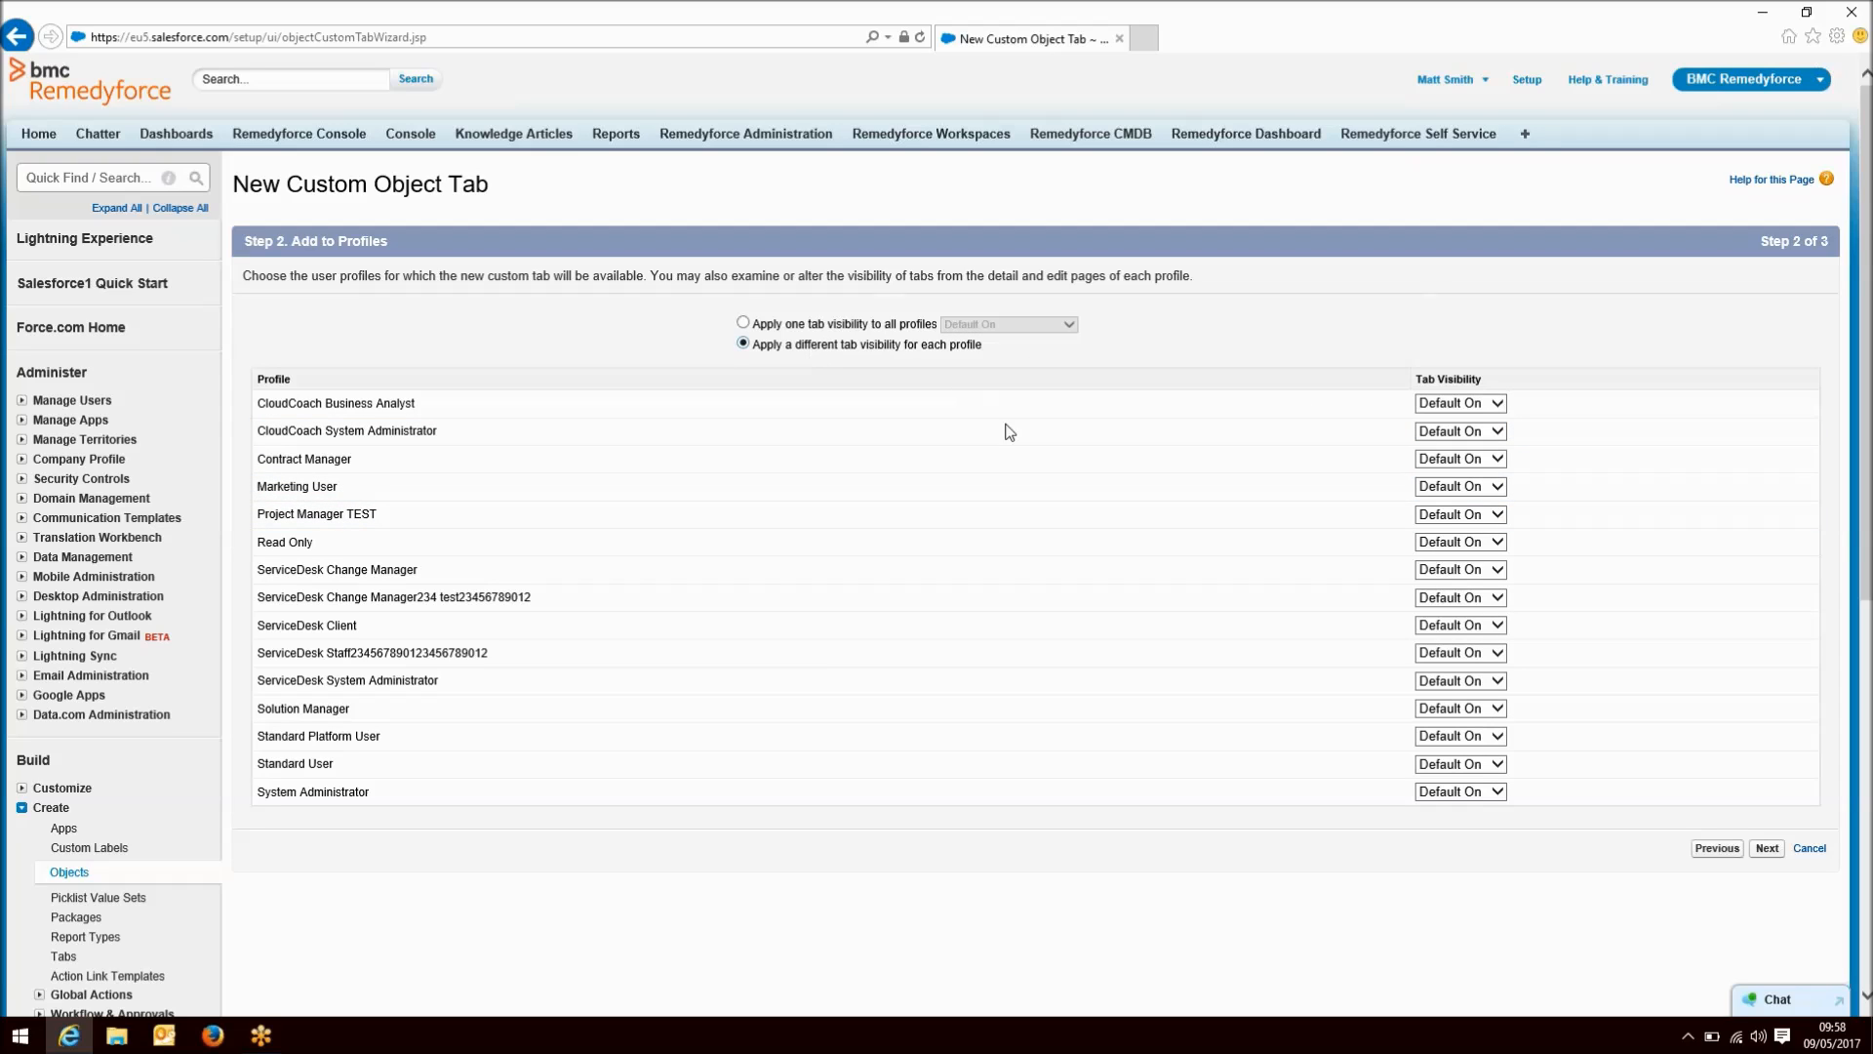
click(1454, 514)
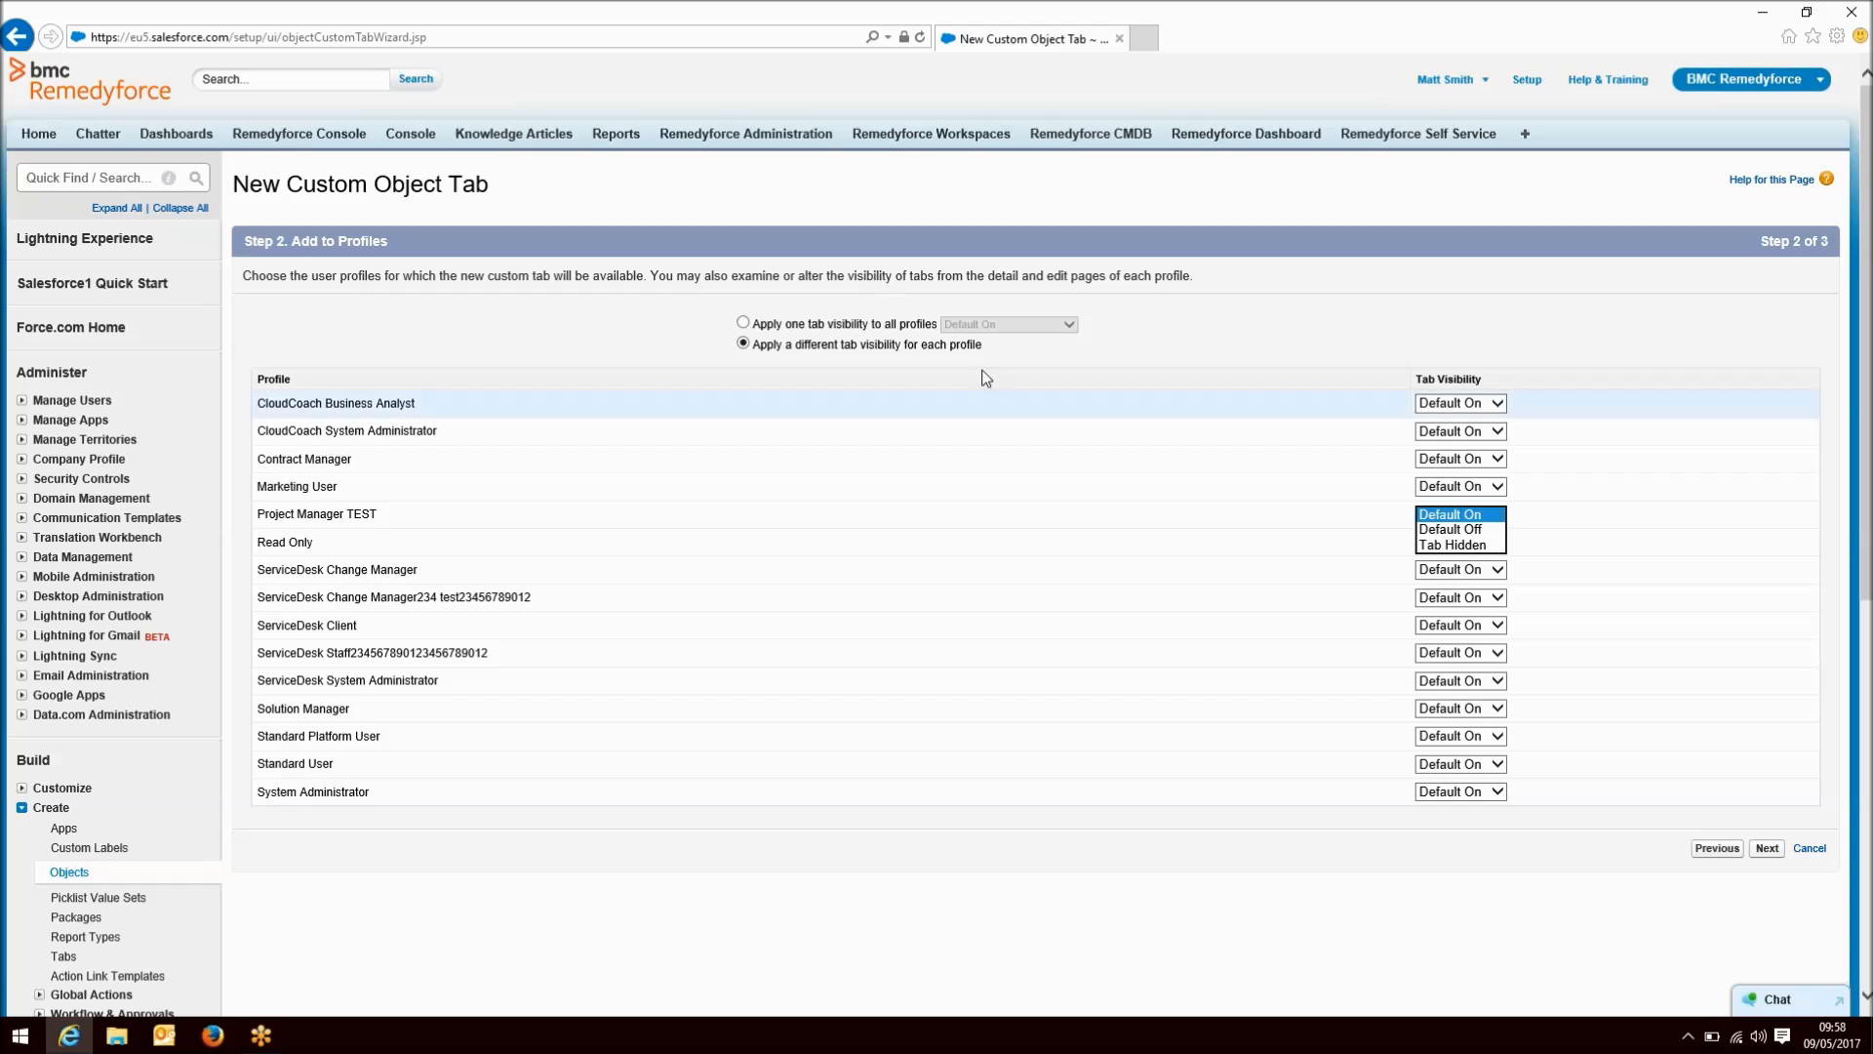
click(892, 325)
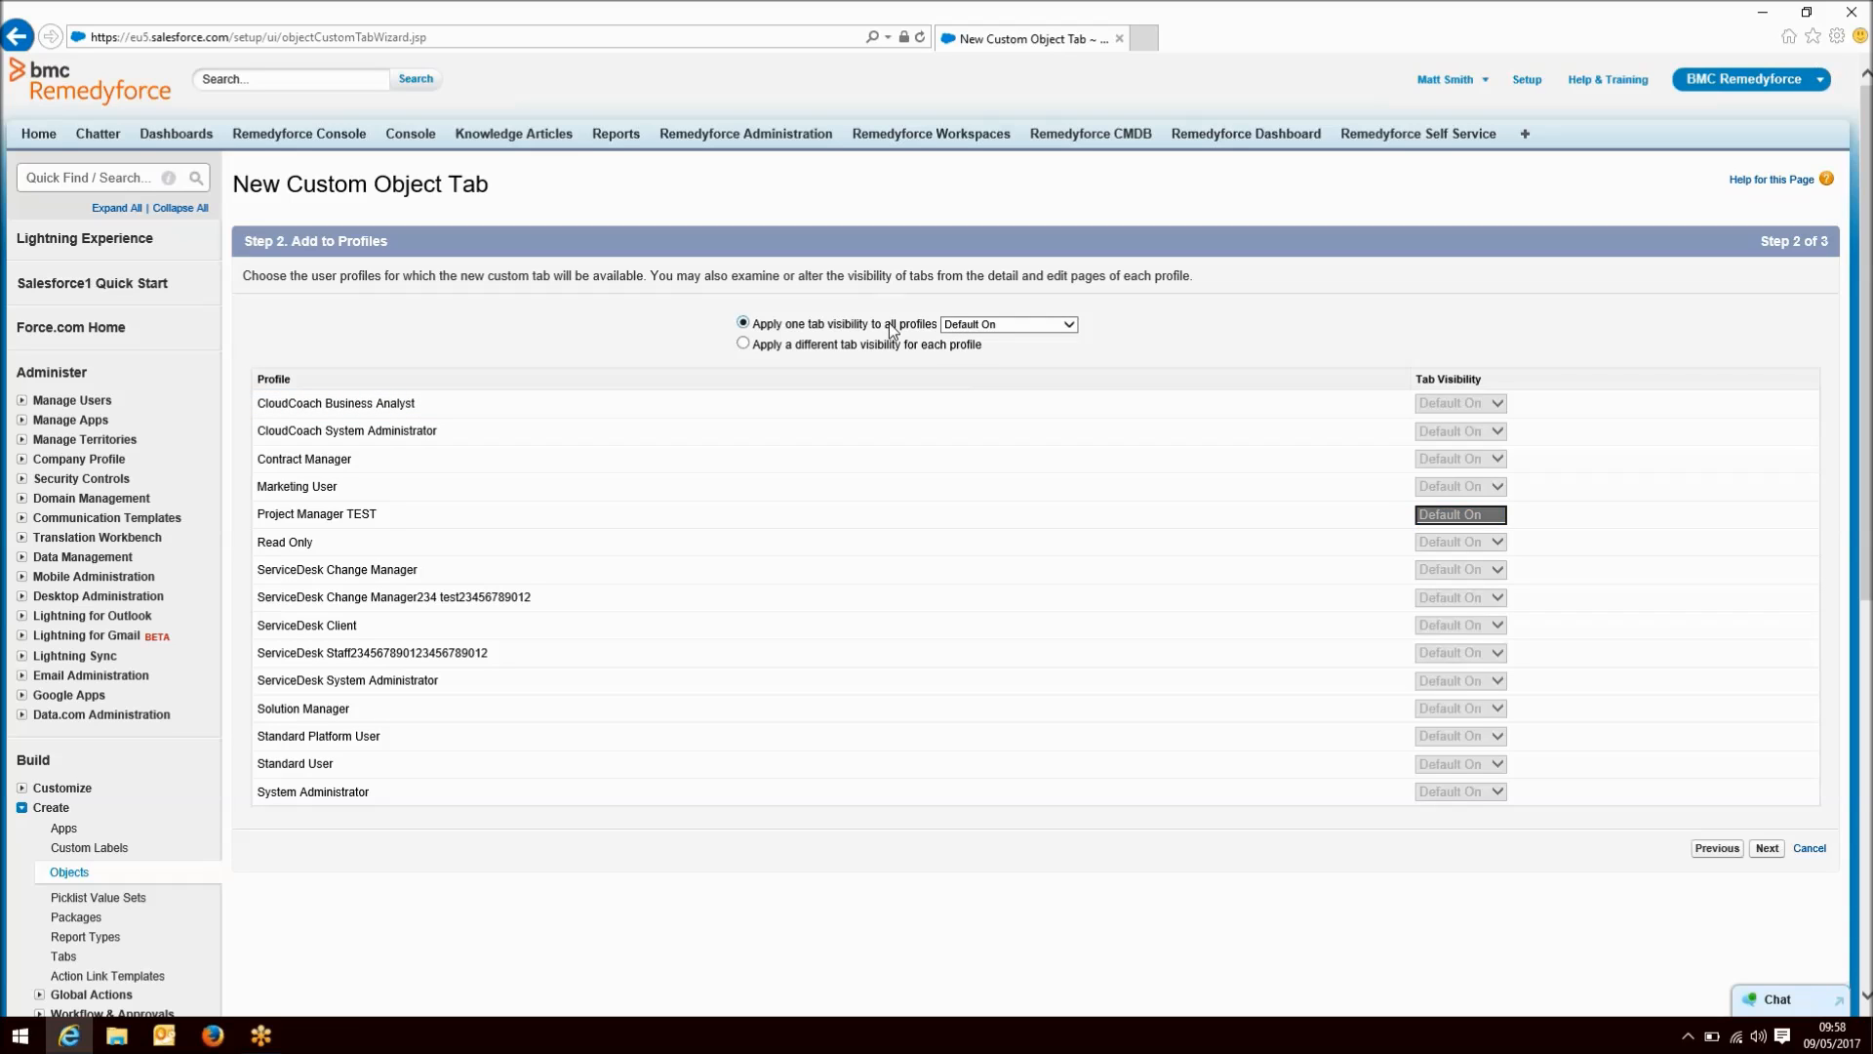
- Accept the Default On tab visibility for all profiles, exclude the tab from all custom apps, and save it
click(1768, 848)
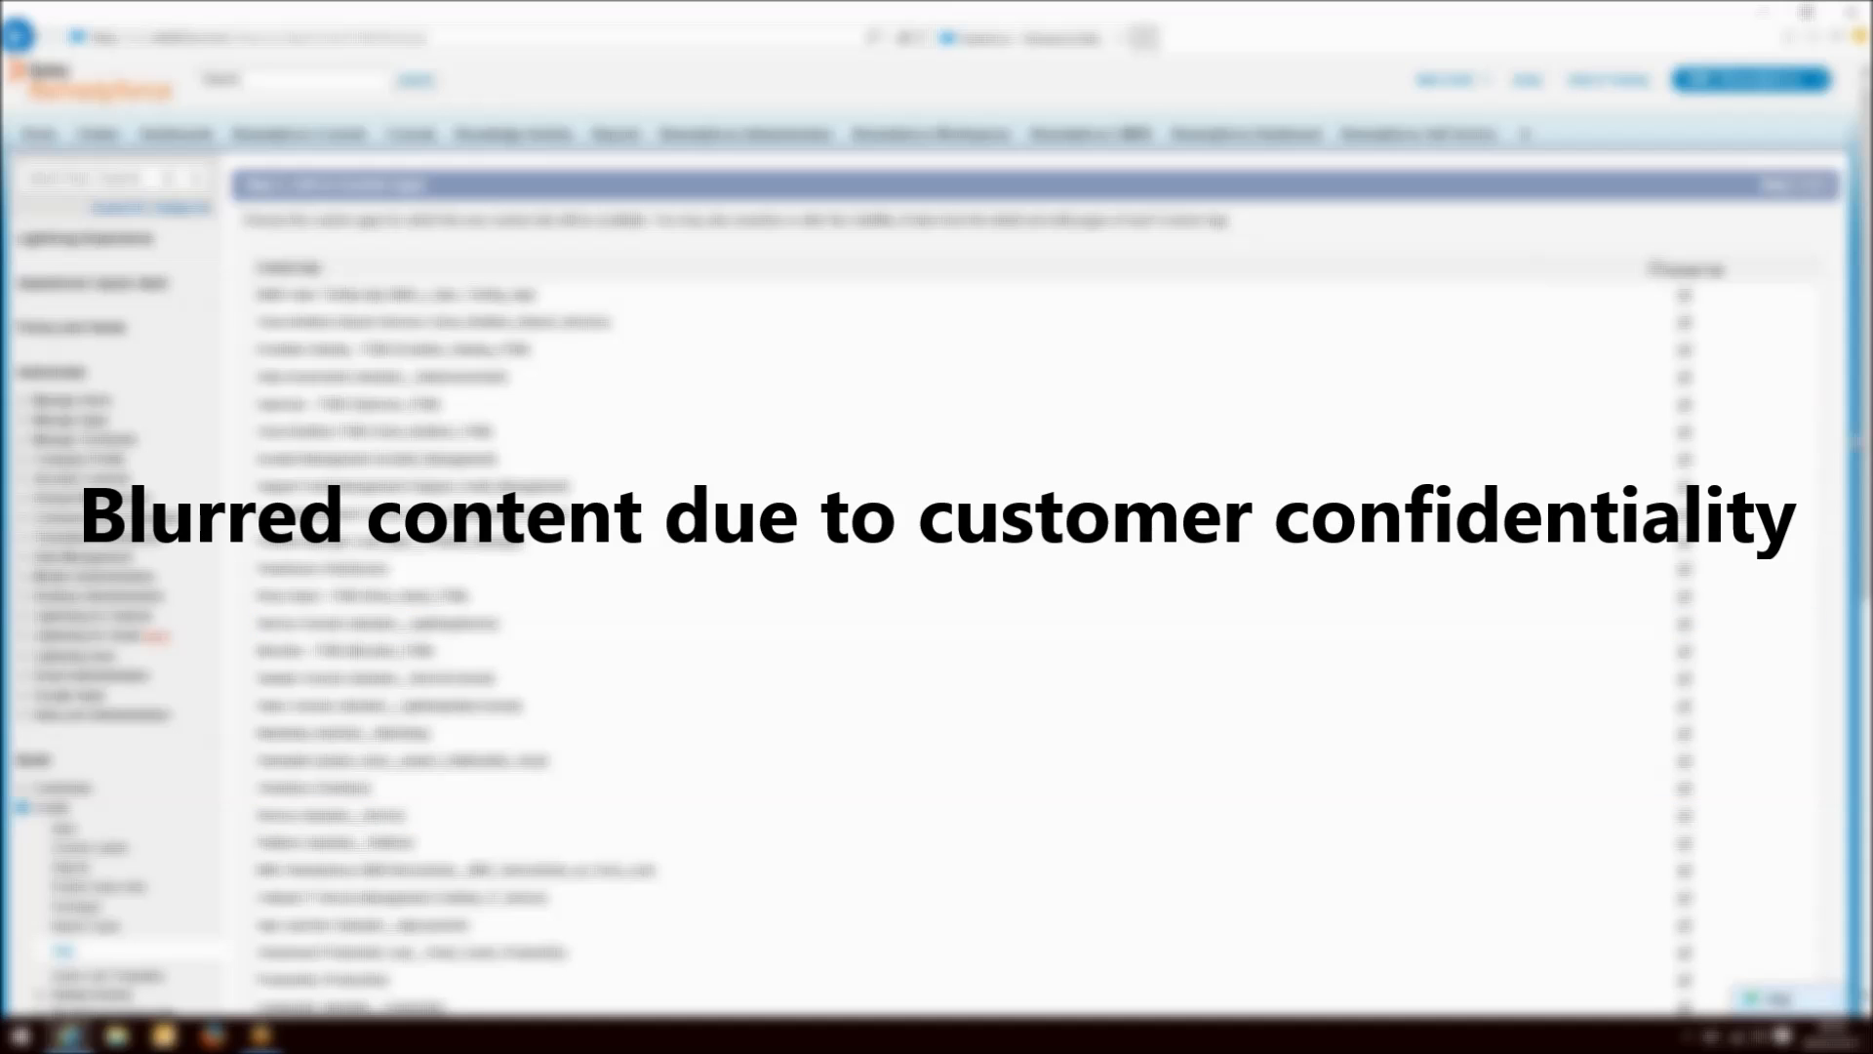
click(1656, 267)
drag(1867, 406, 1865, 742)
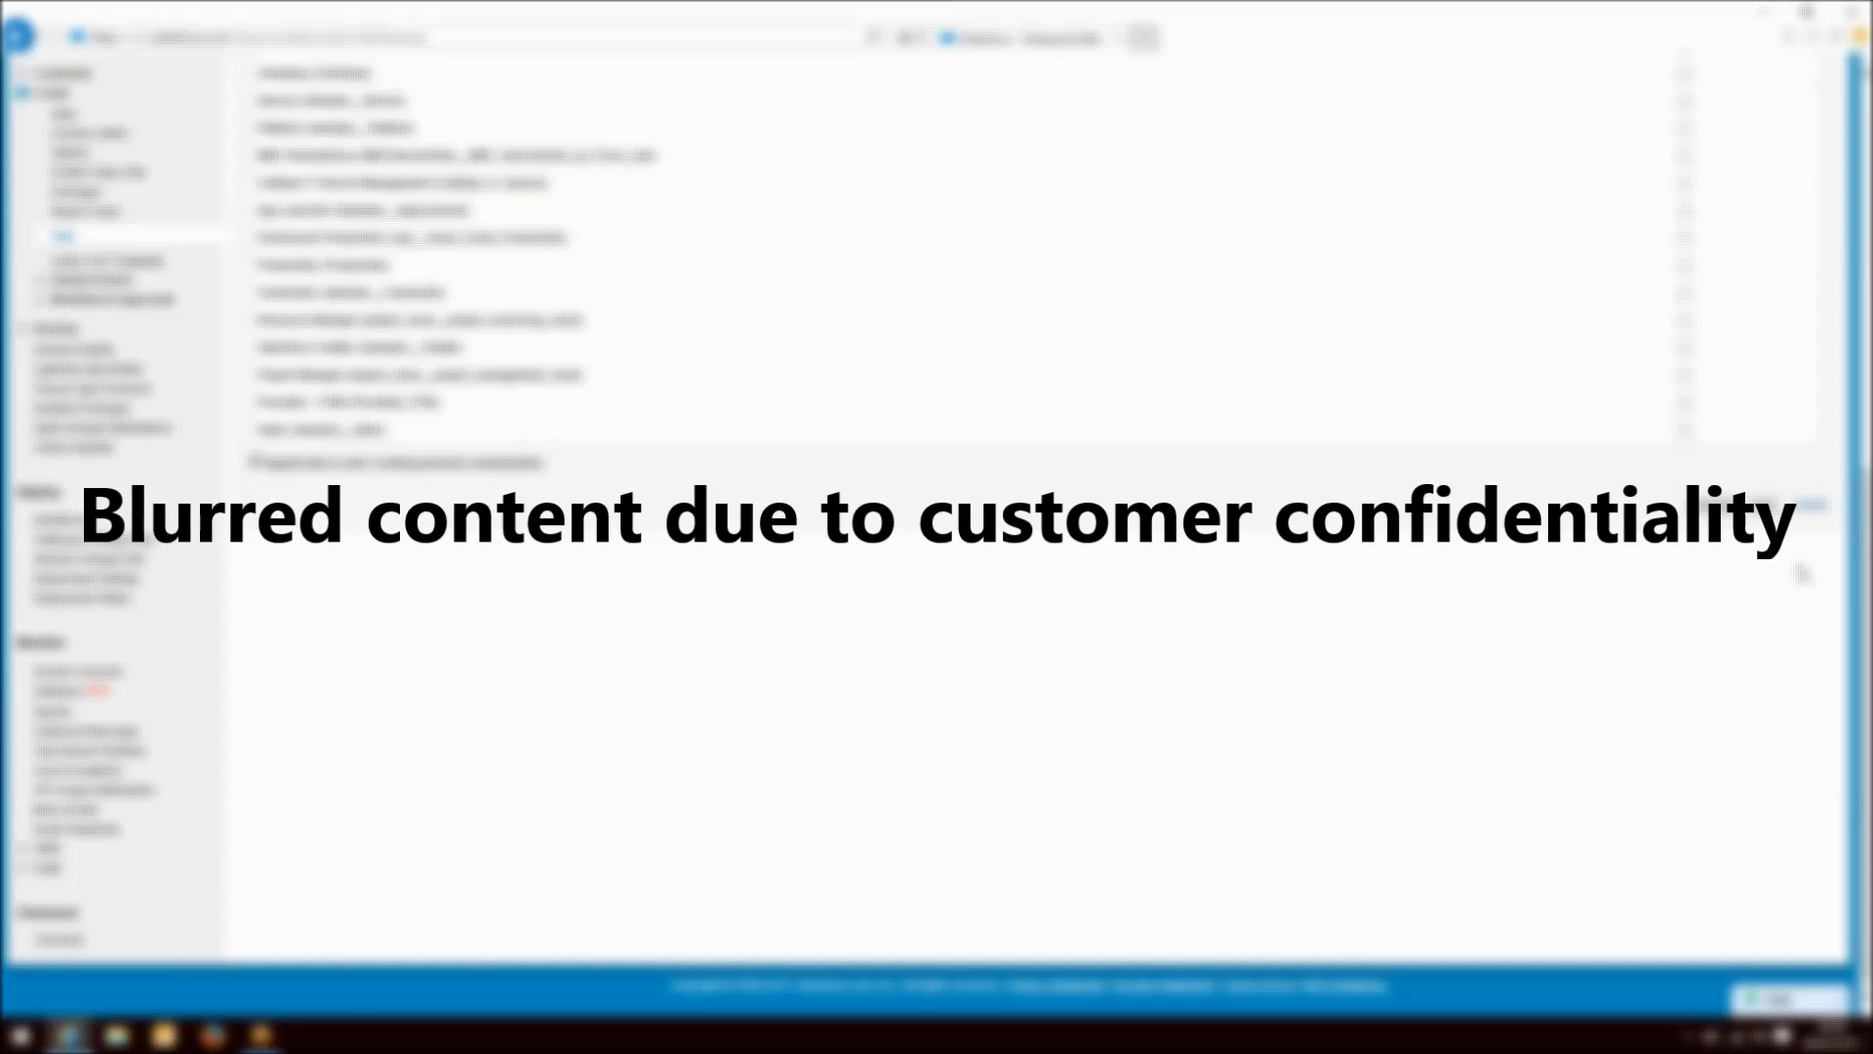
click(1775, 509)
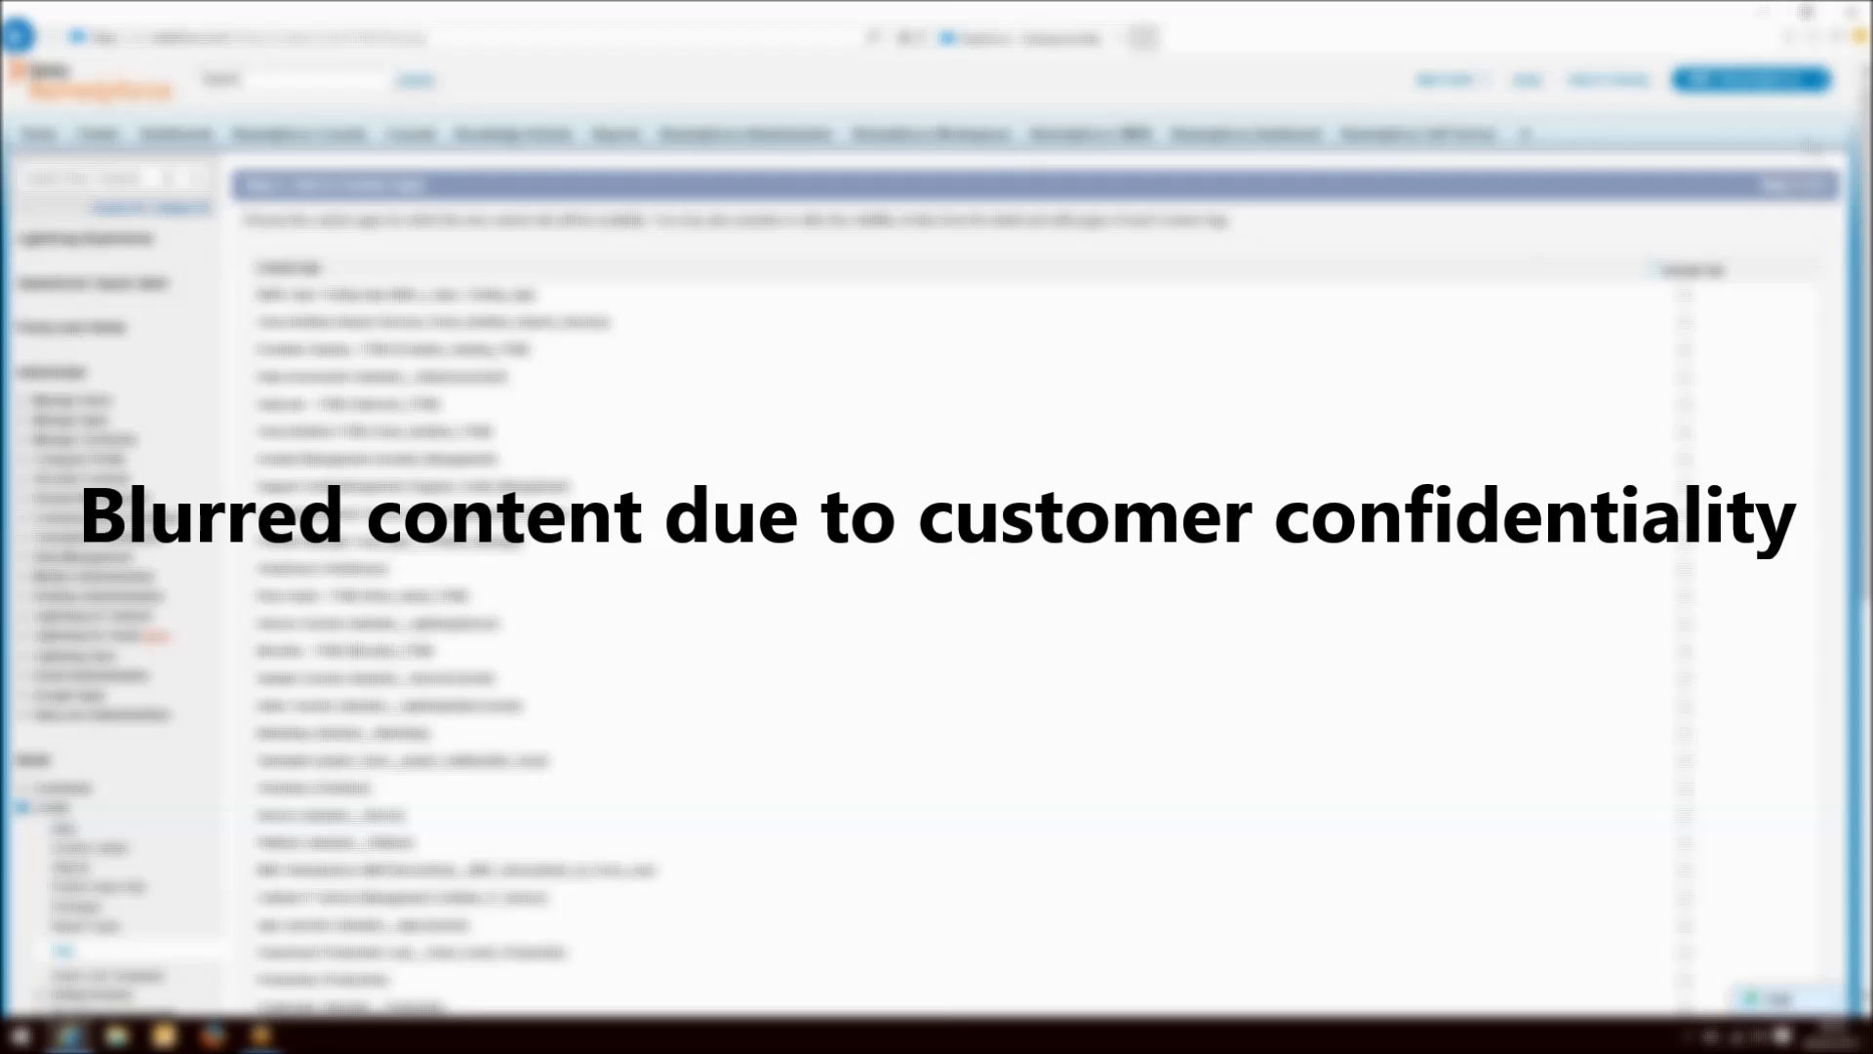
scroll(1034, 585, down, 2)
click(1764, 503)
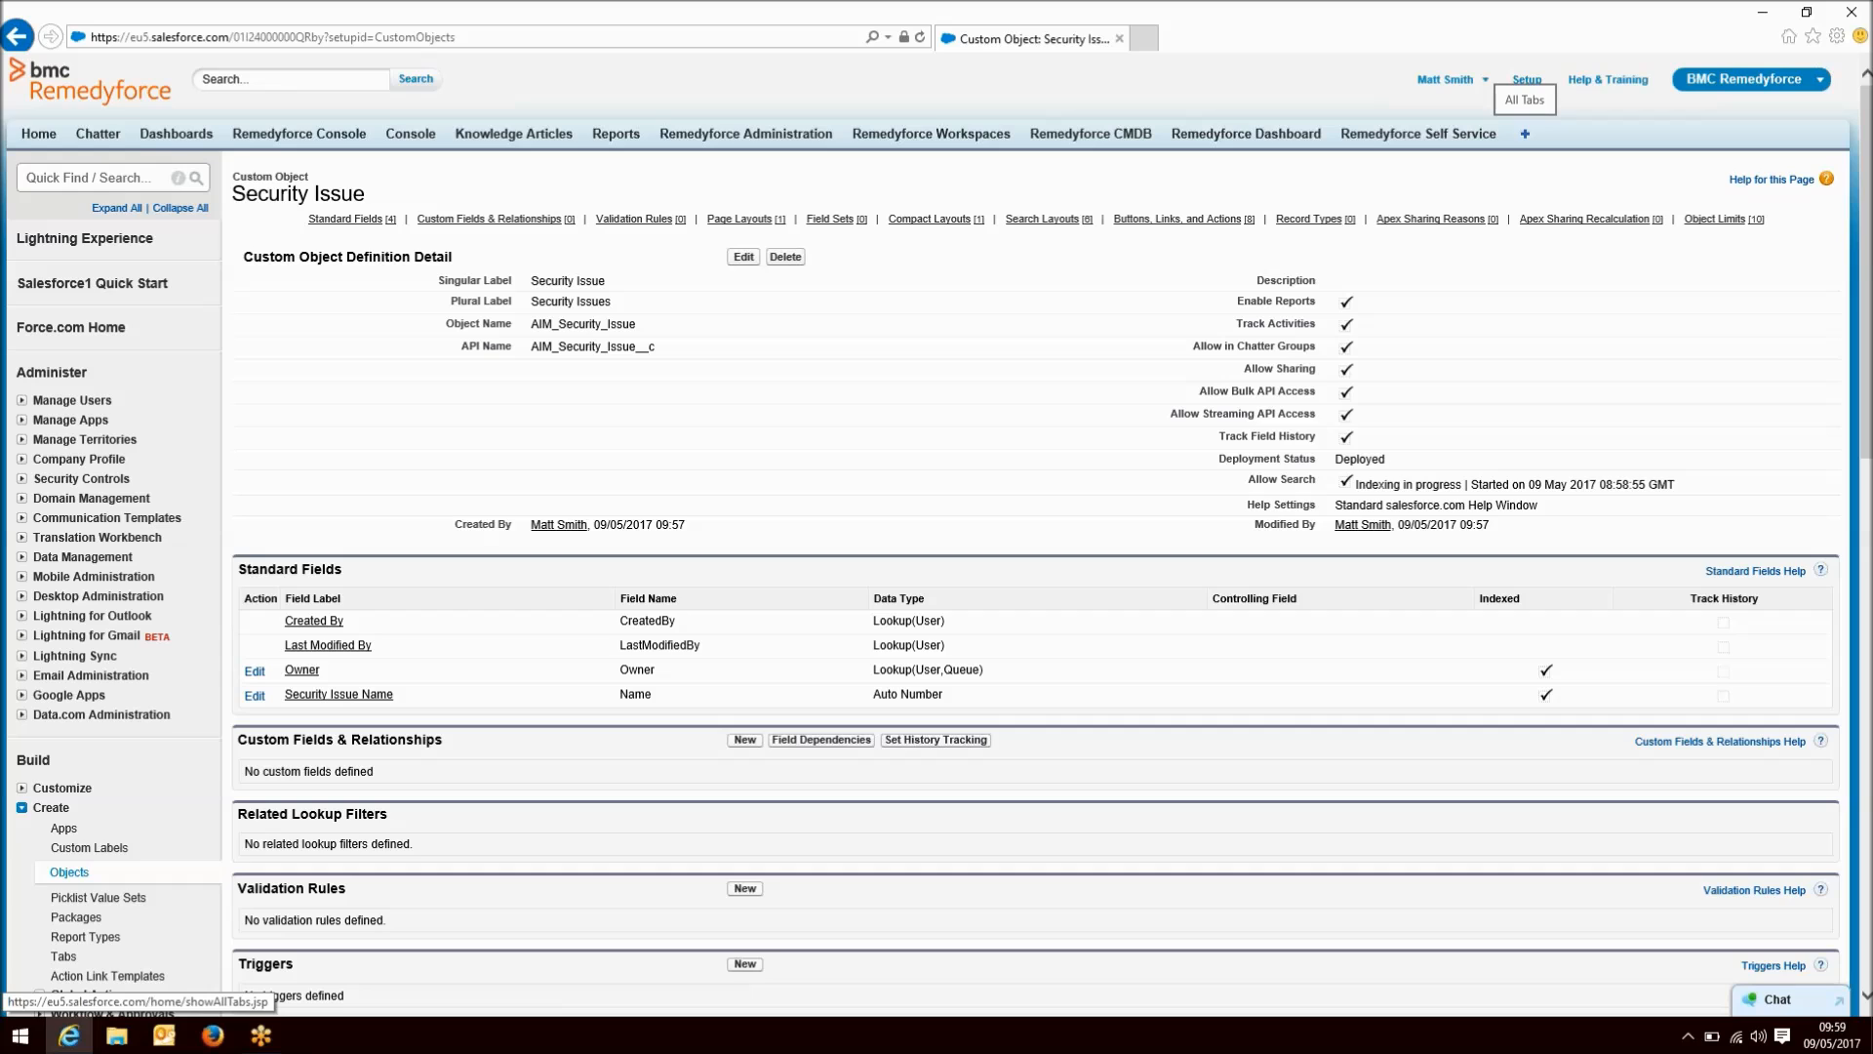
- Add Security Issues to the selected tabs of the BMC Remedyforce app in the personal tab customization
click(1528, 137)
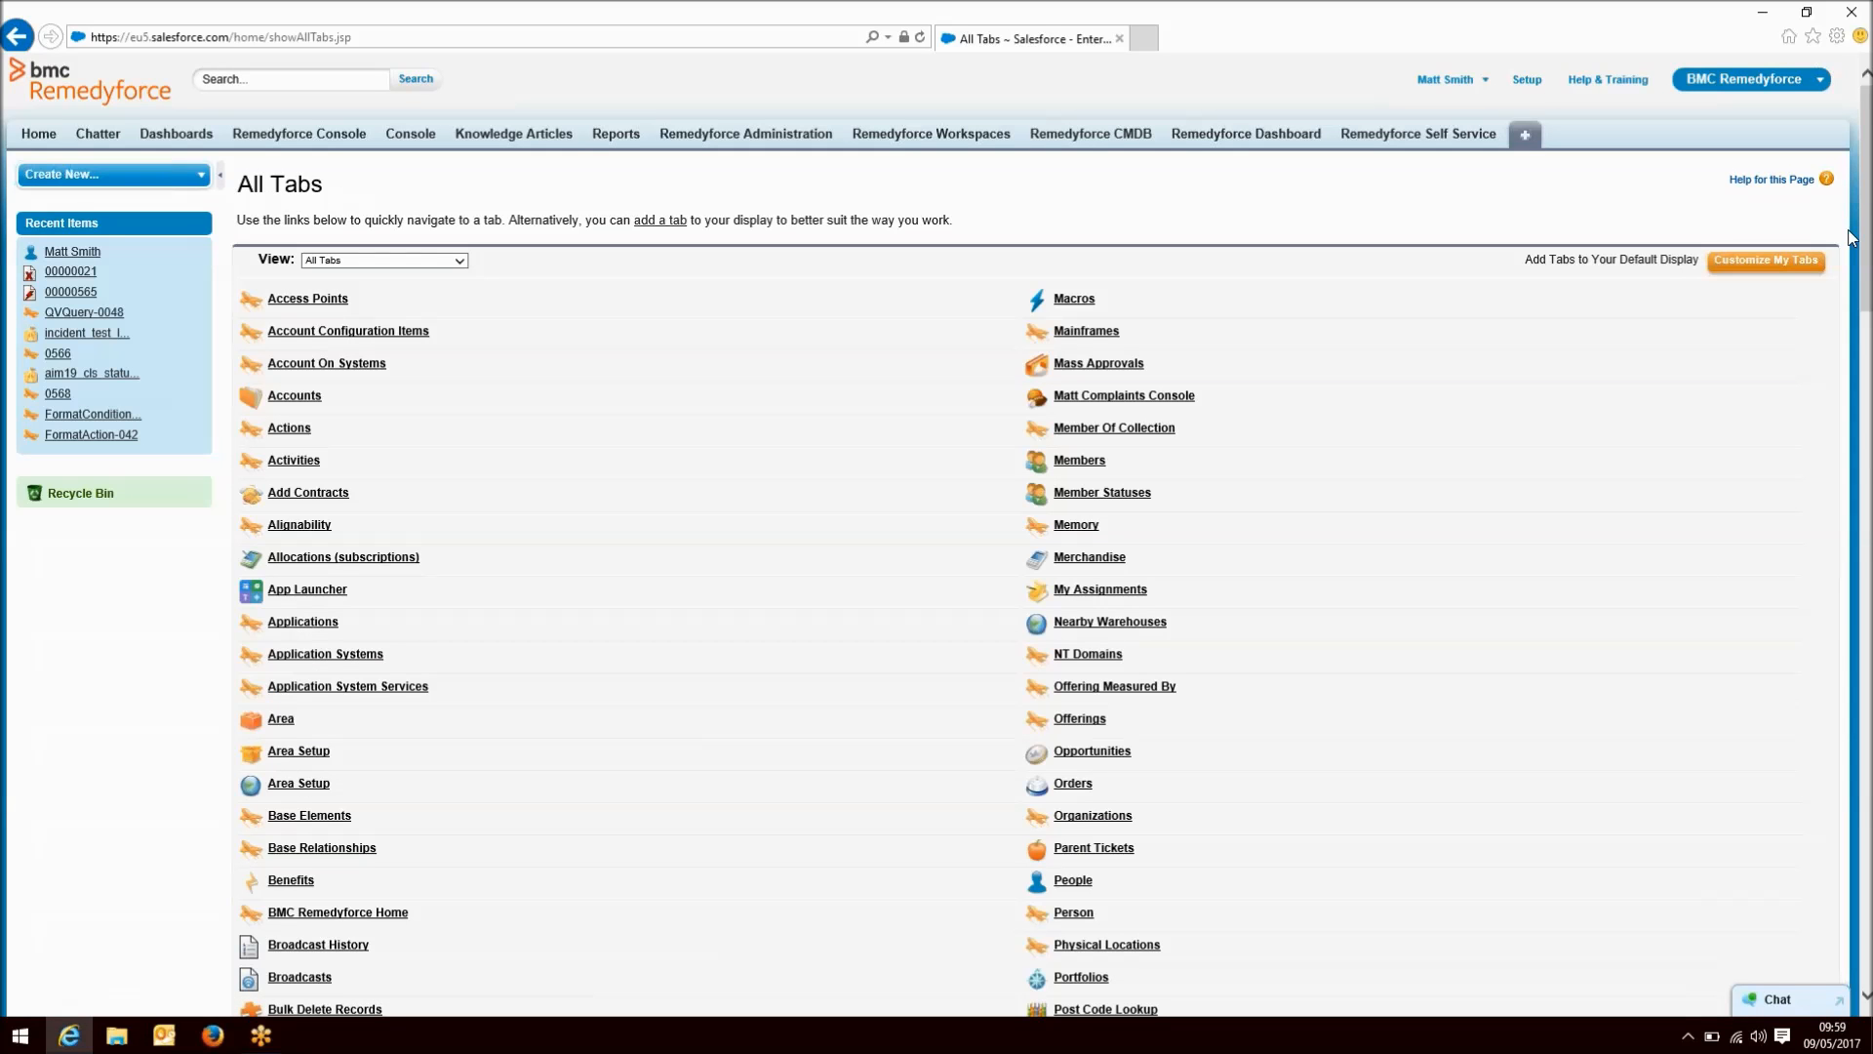
click(1786, 269)
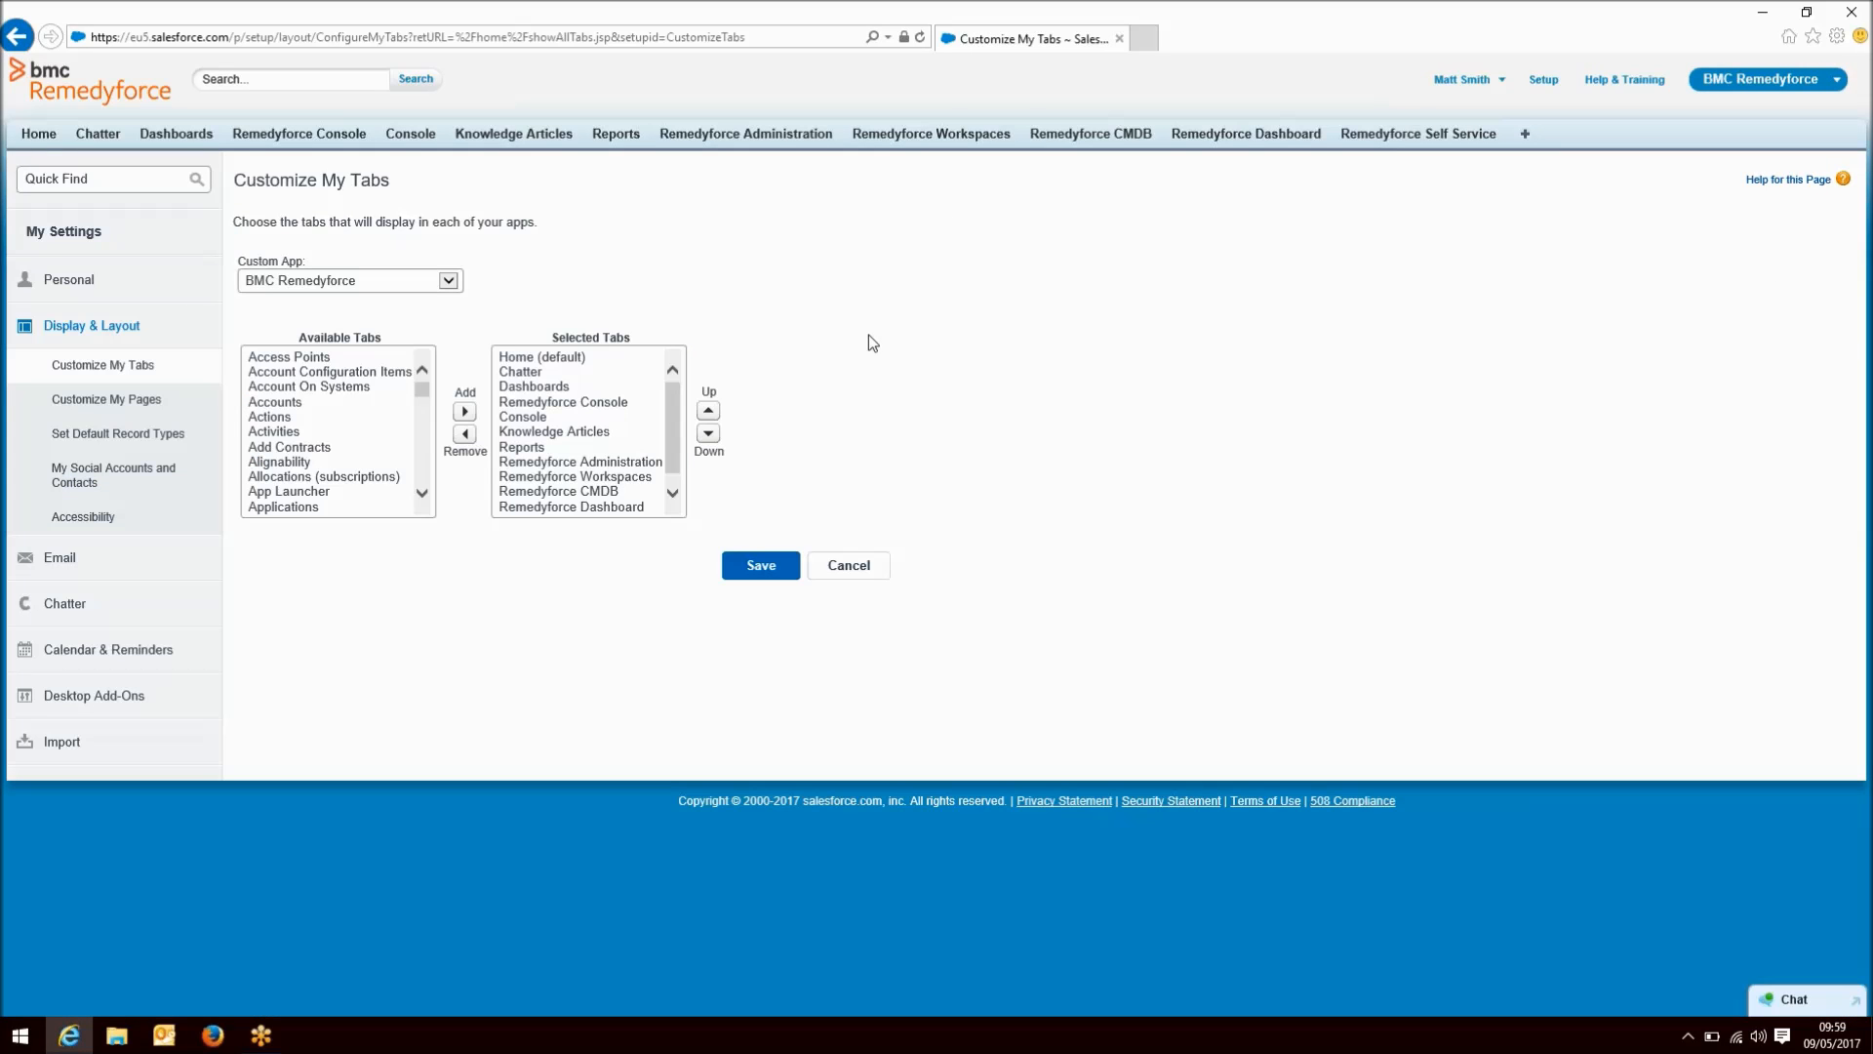
drag(421, 388, 443, 471)
click(357, 367)
key(Up)
click(465, 410)
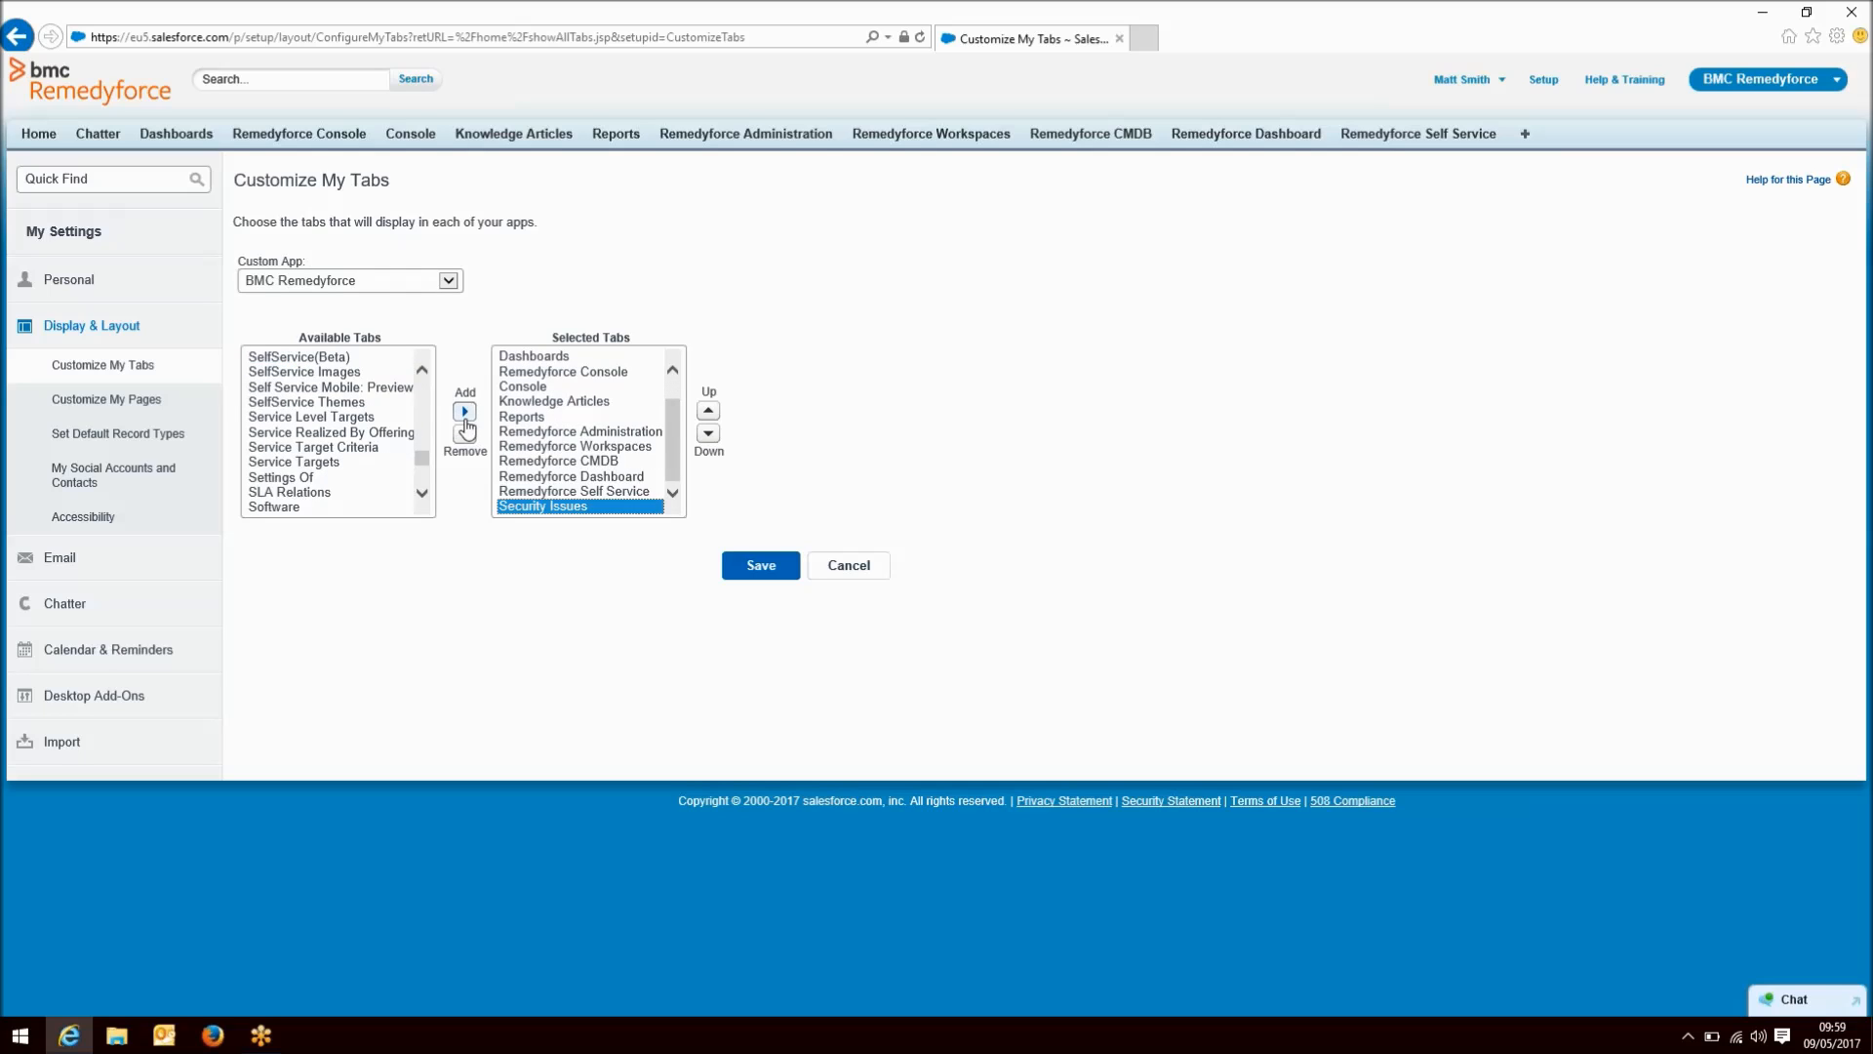
- Move Security Issues up the selected tabs to just above Reports and save the tab customization
click(707, 411)
click(707, 410)
click(707, 411)
click(707, 411)
click(707, 410)
click(707, 411)
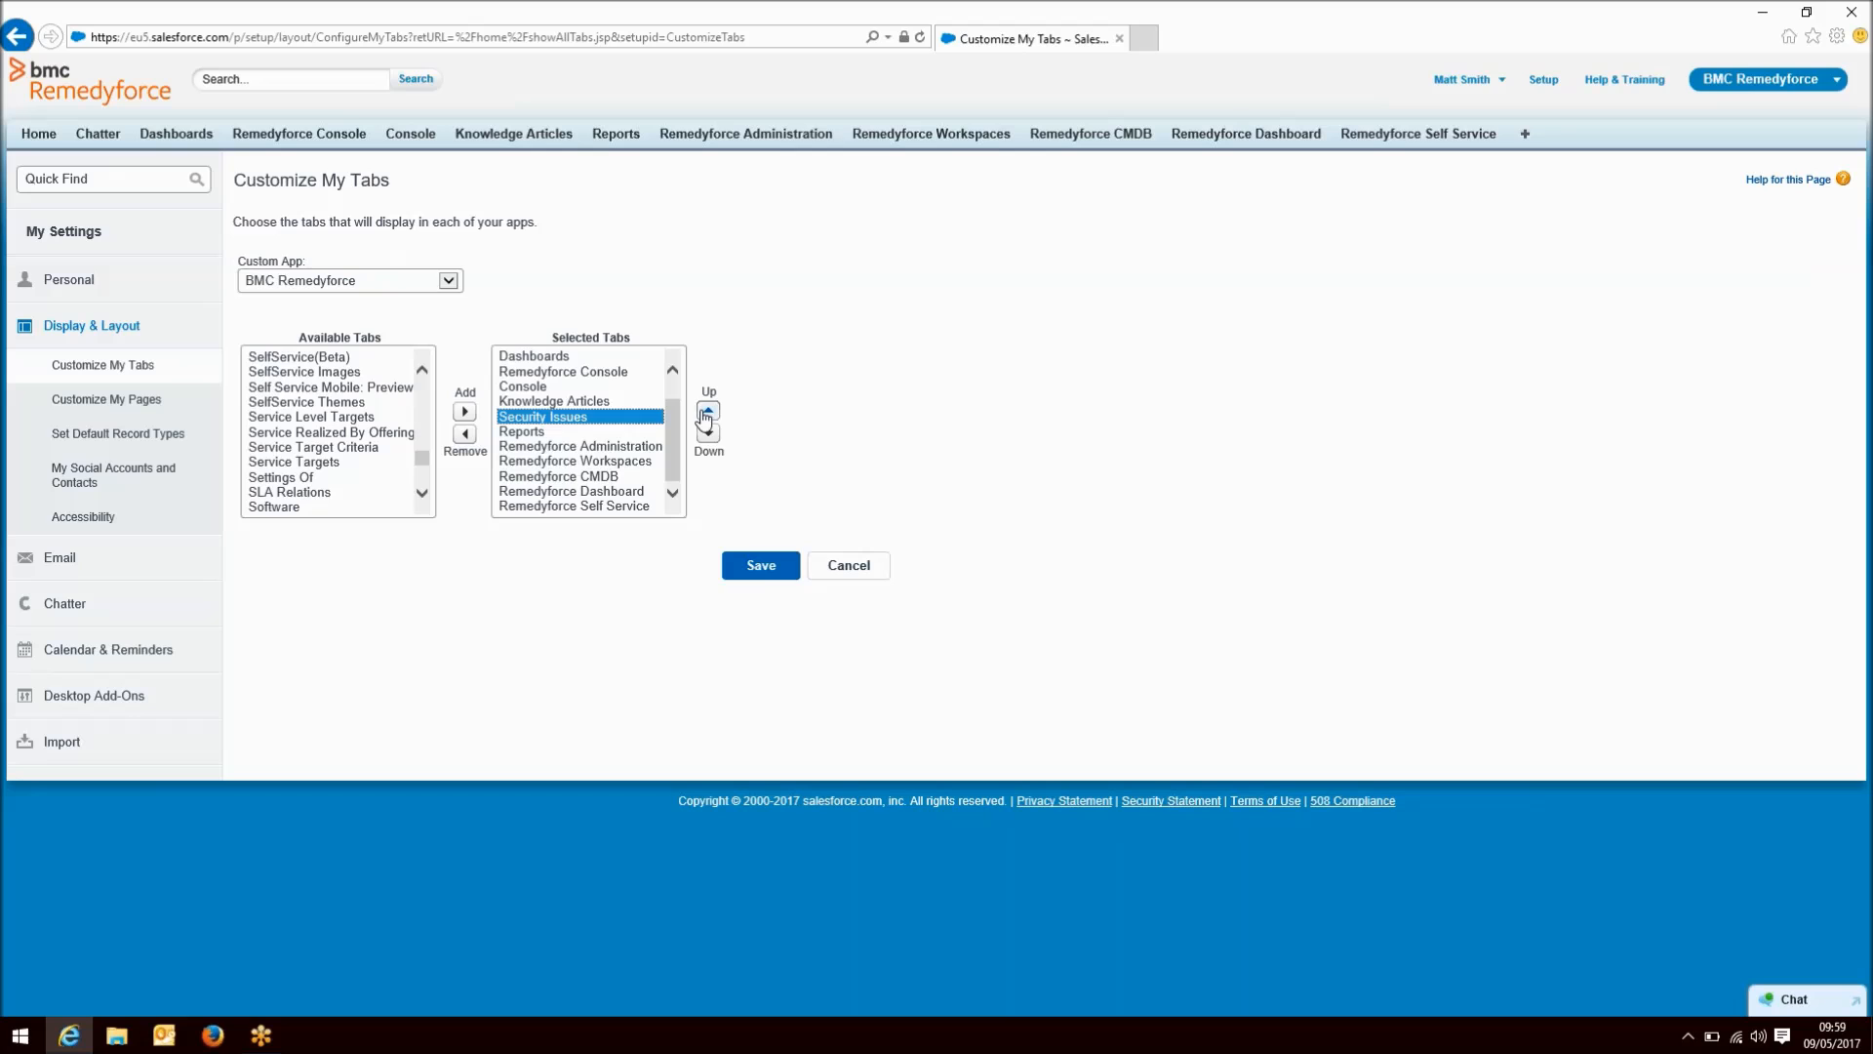
click(757, 568)
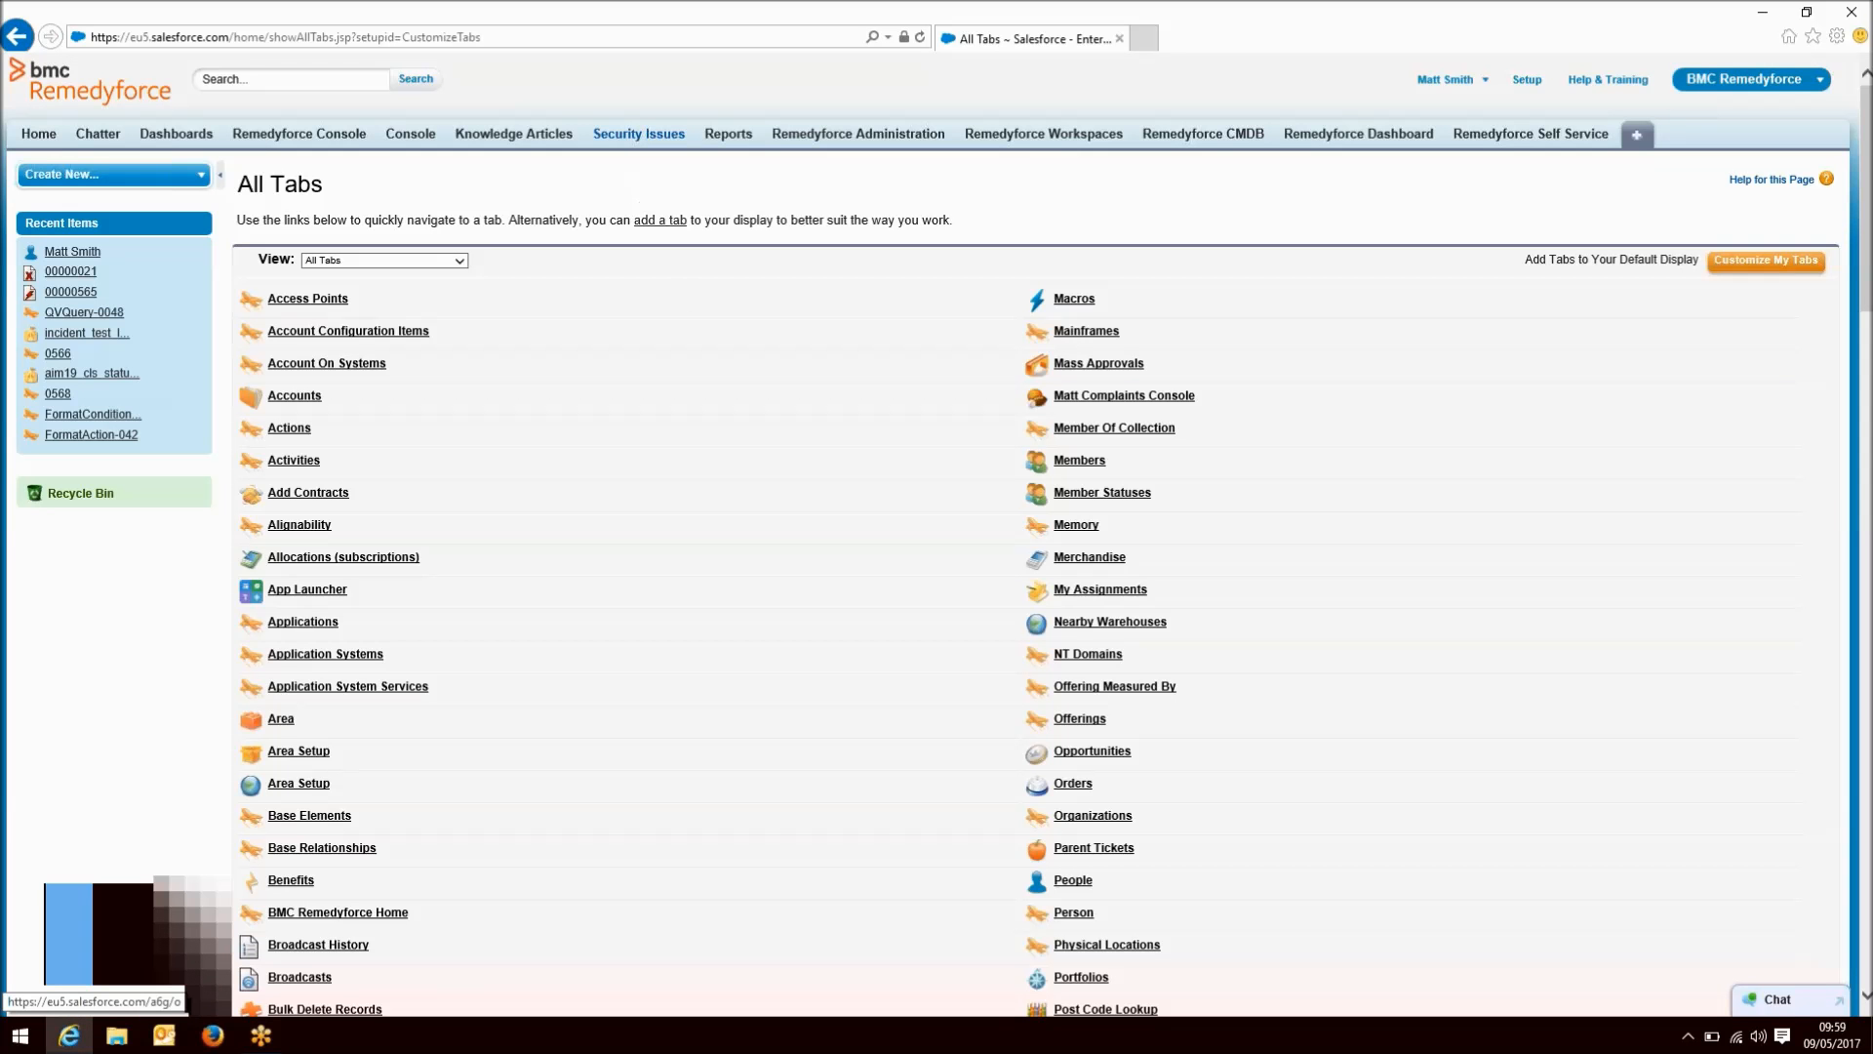
- View the blank new-record form from the Security Issues tab and cancel it without saving
click(639, 134)
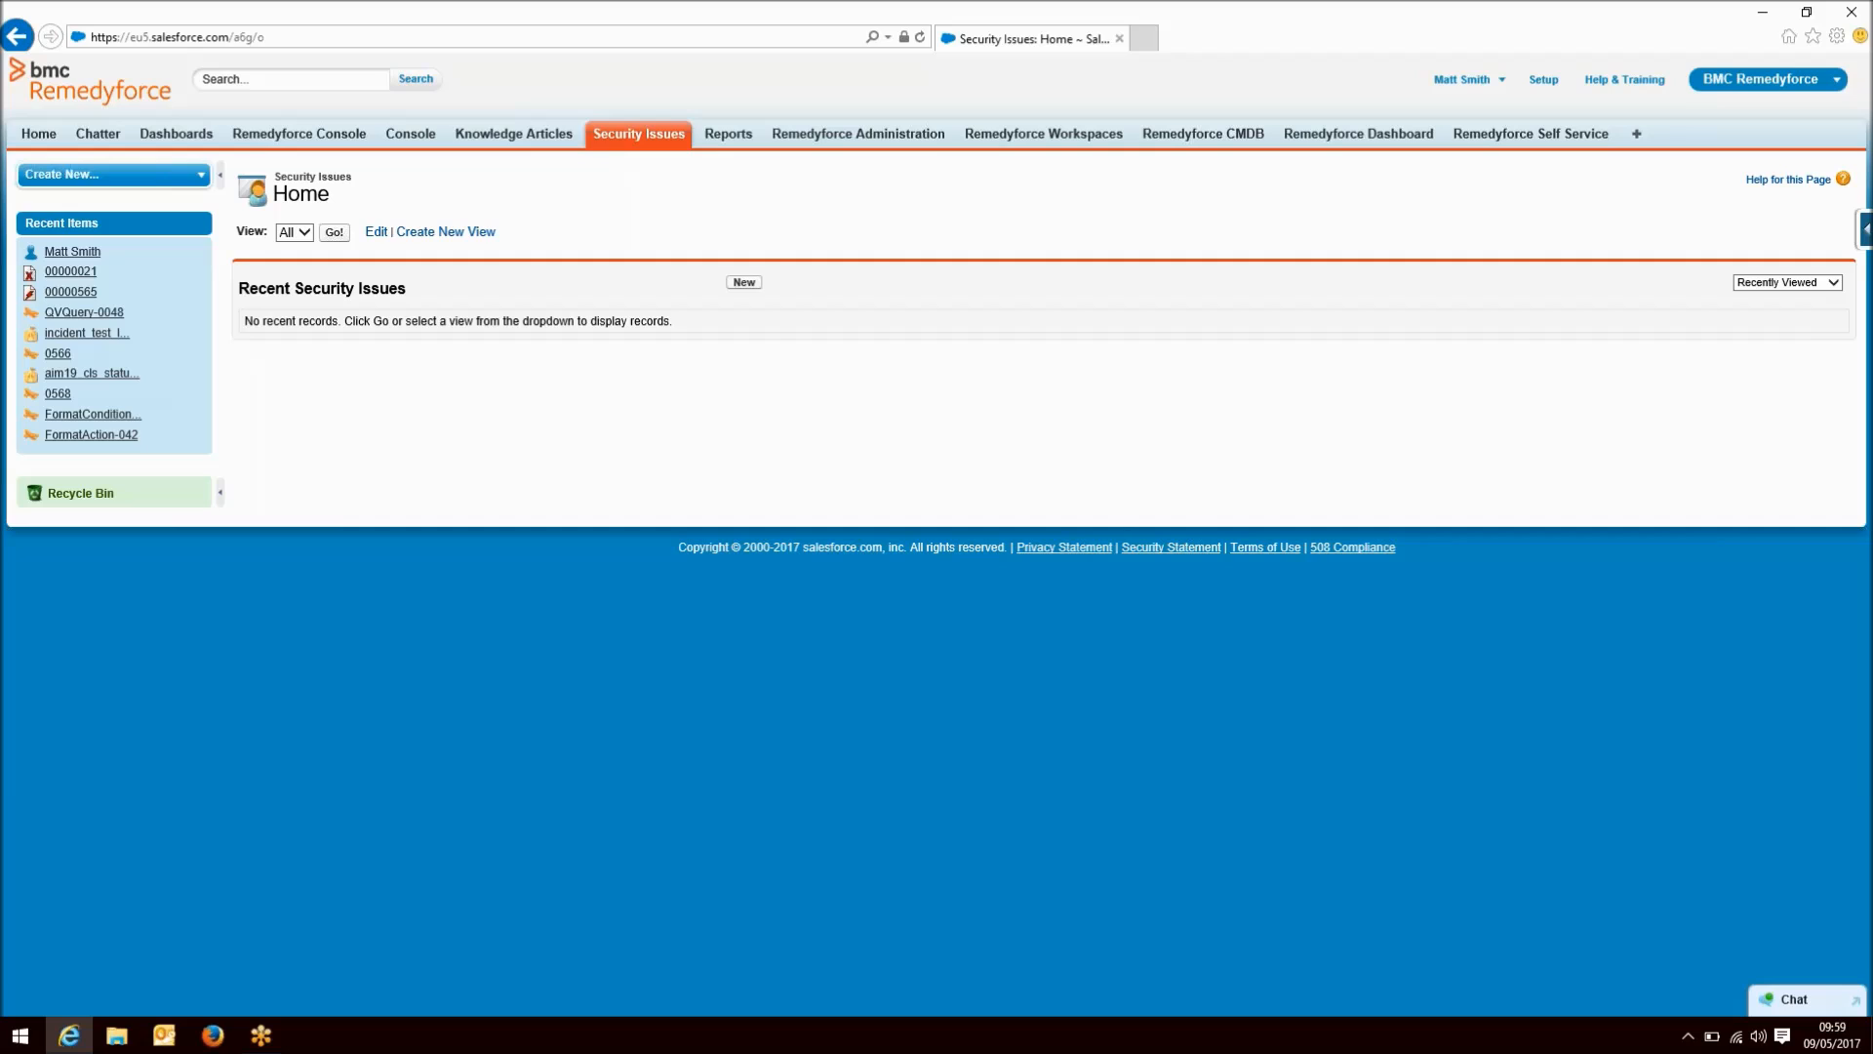
click(743, 282)
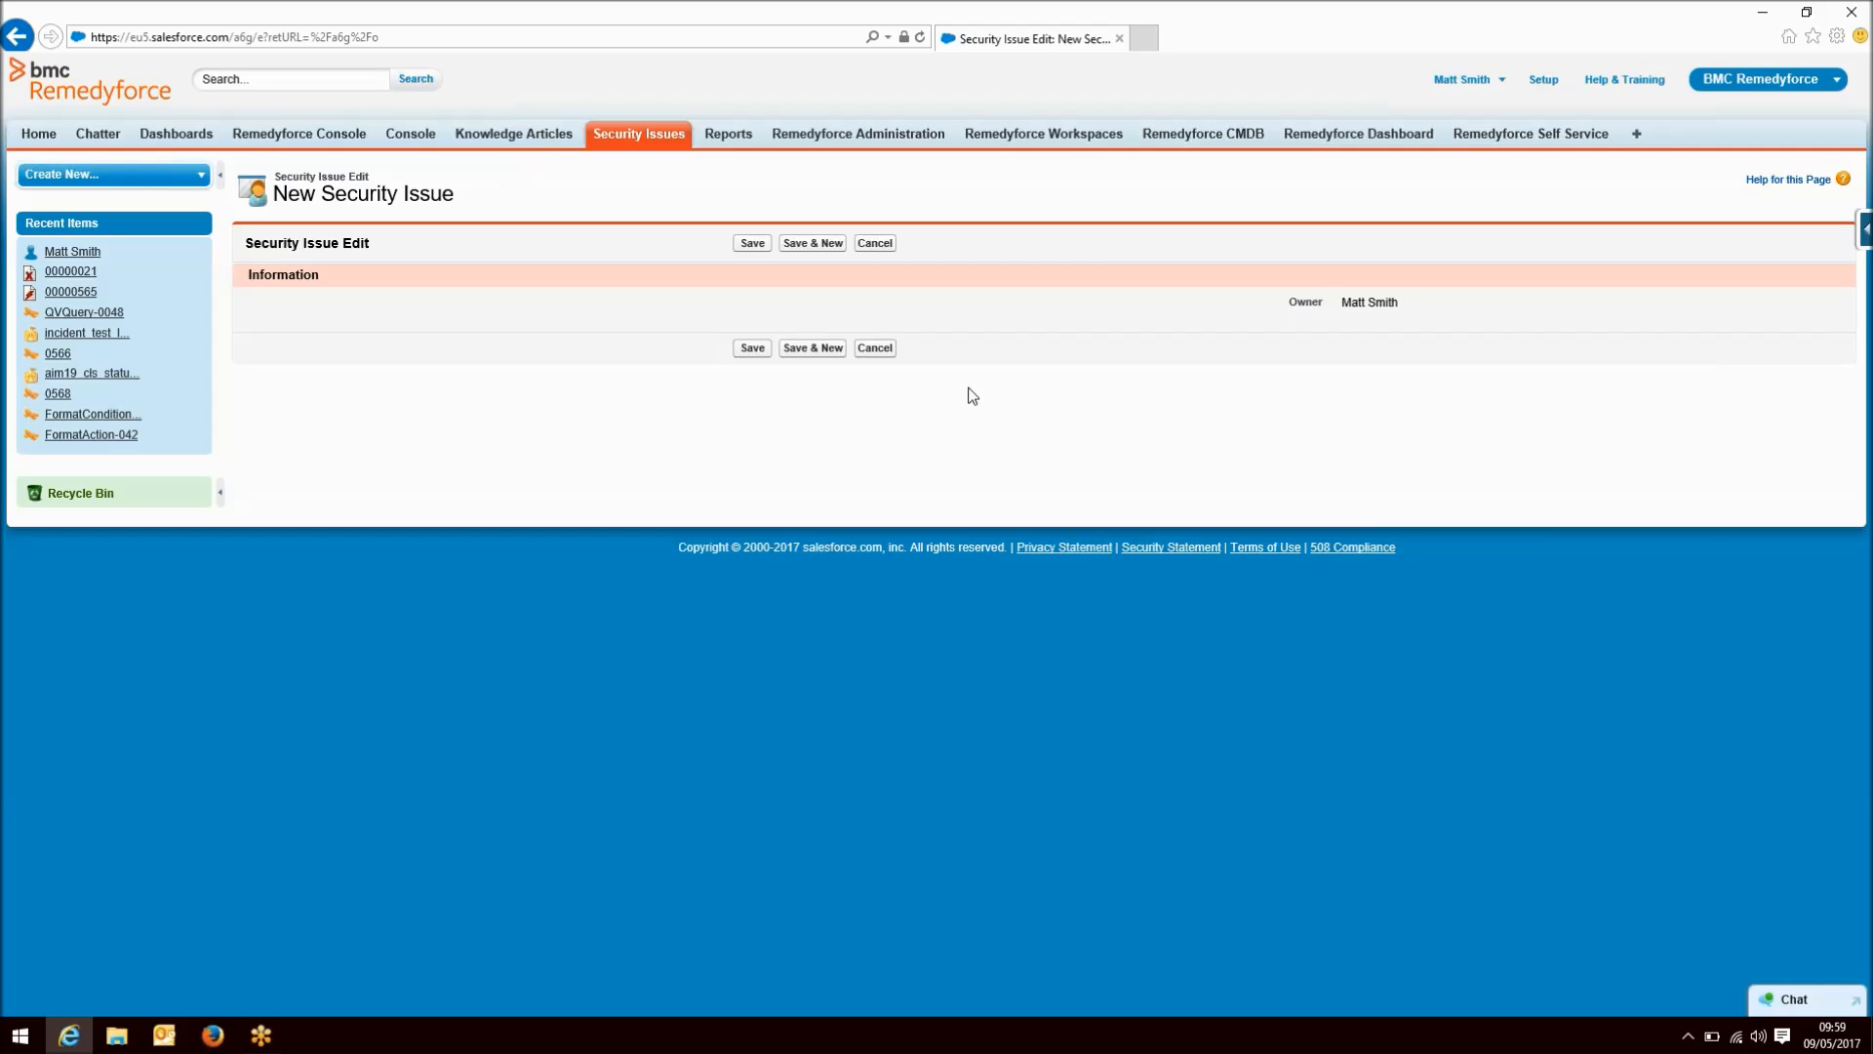
click(874, 347)
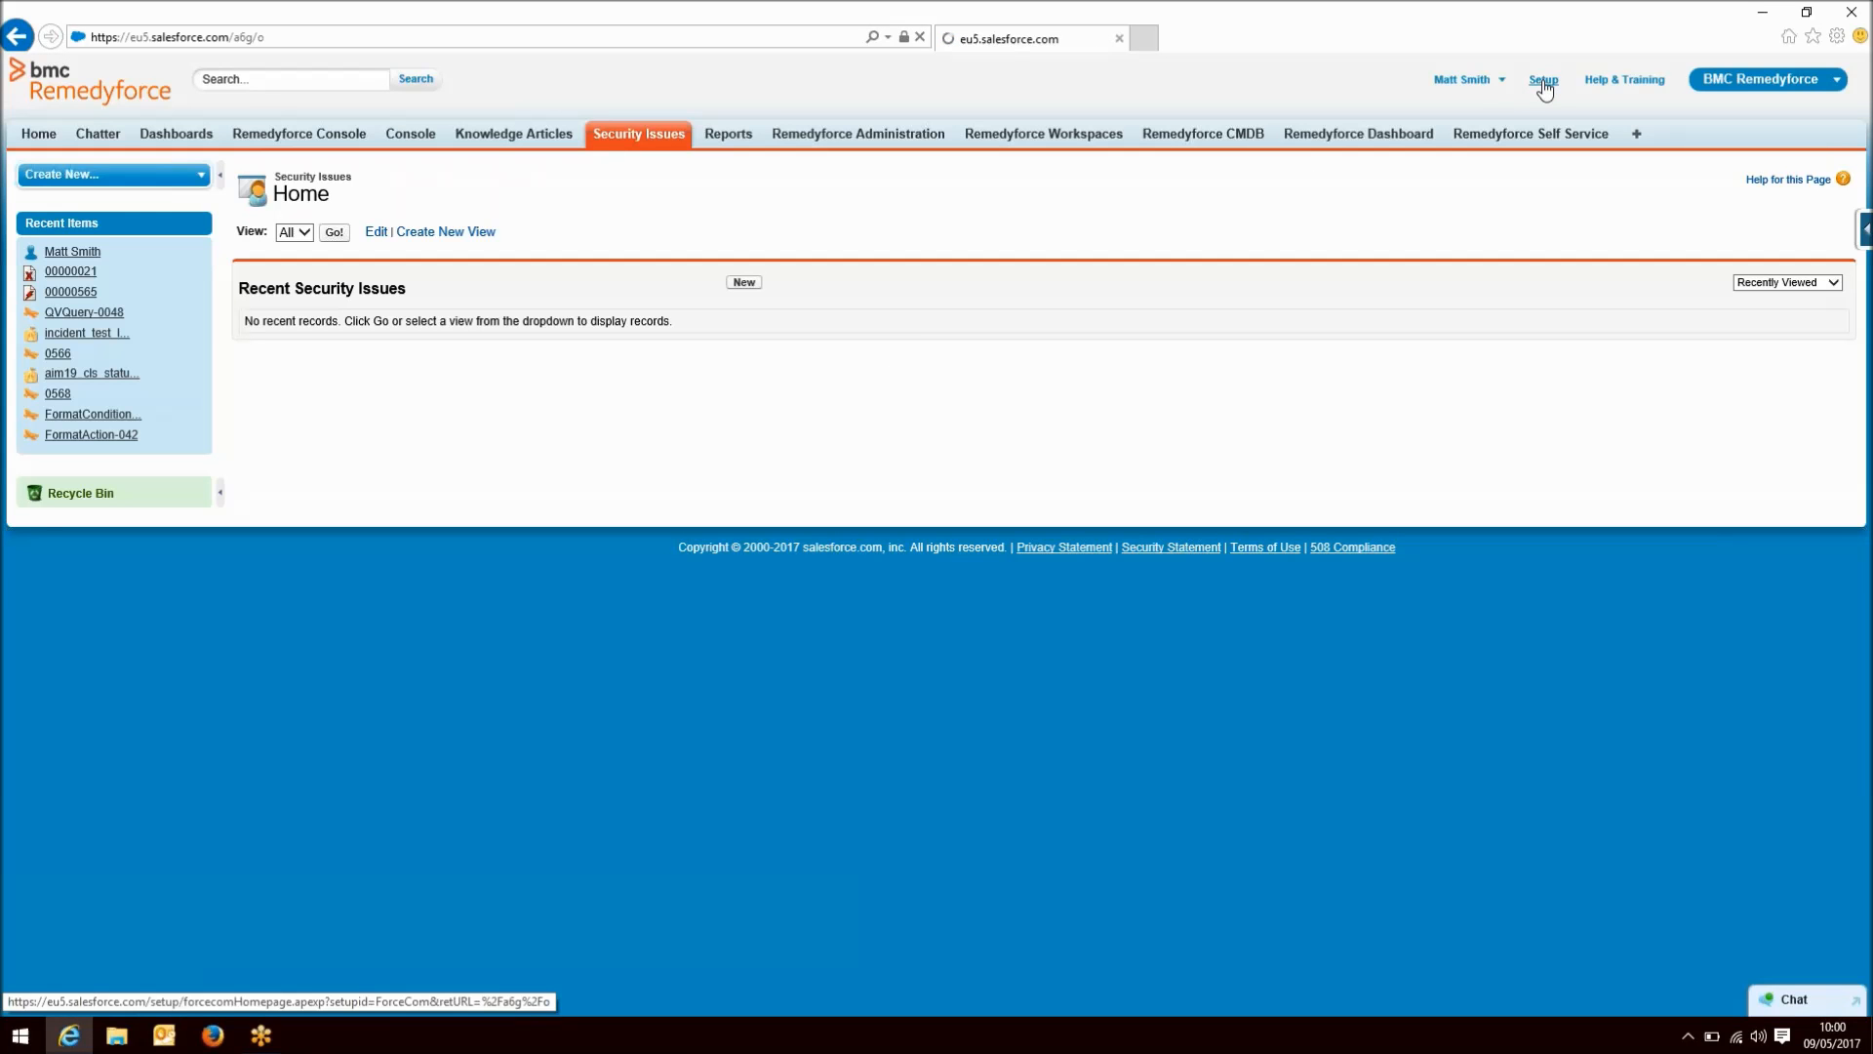
- Open the Security Issue custom object's definition from the custom objects list in Setup
click(1543, 82)
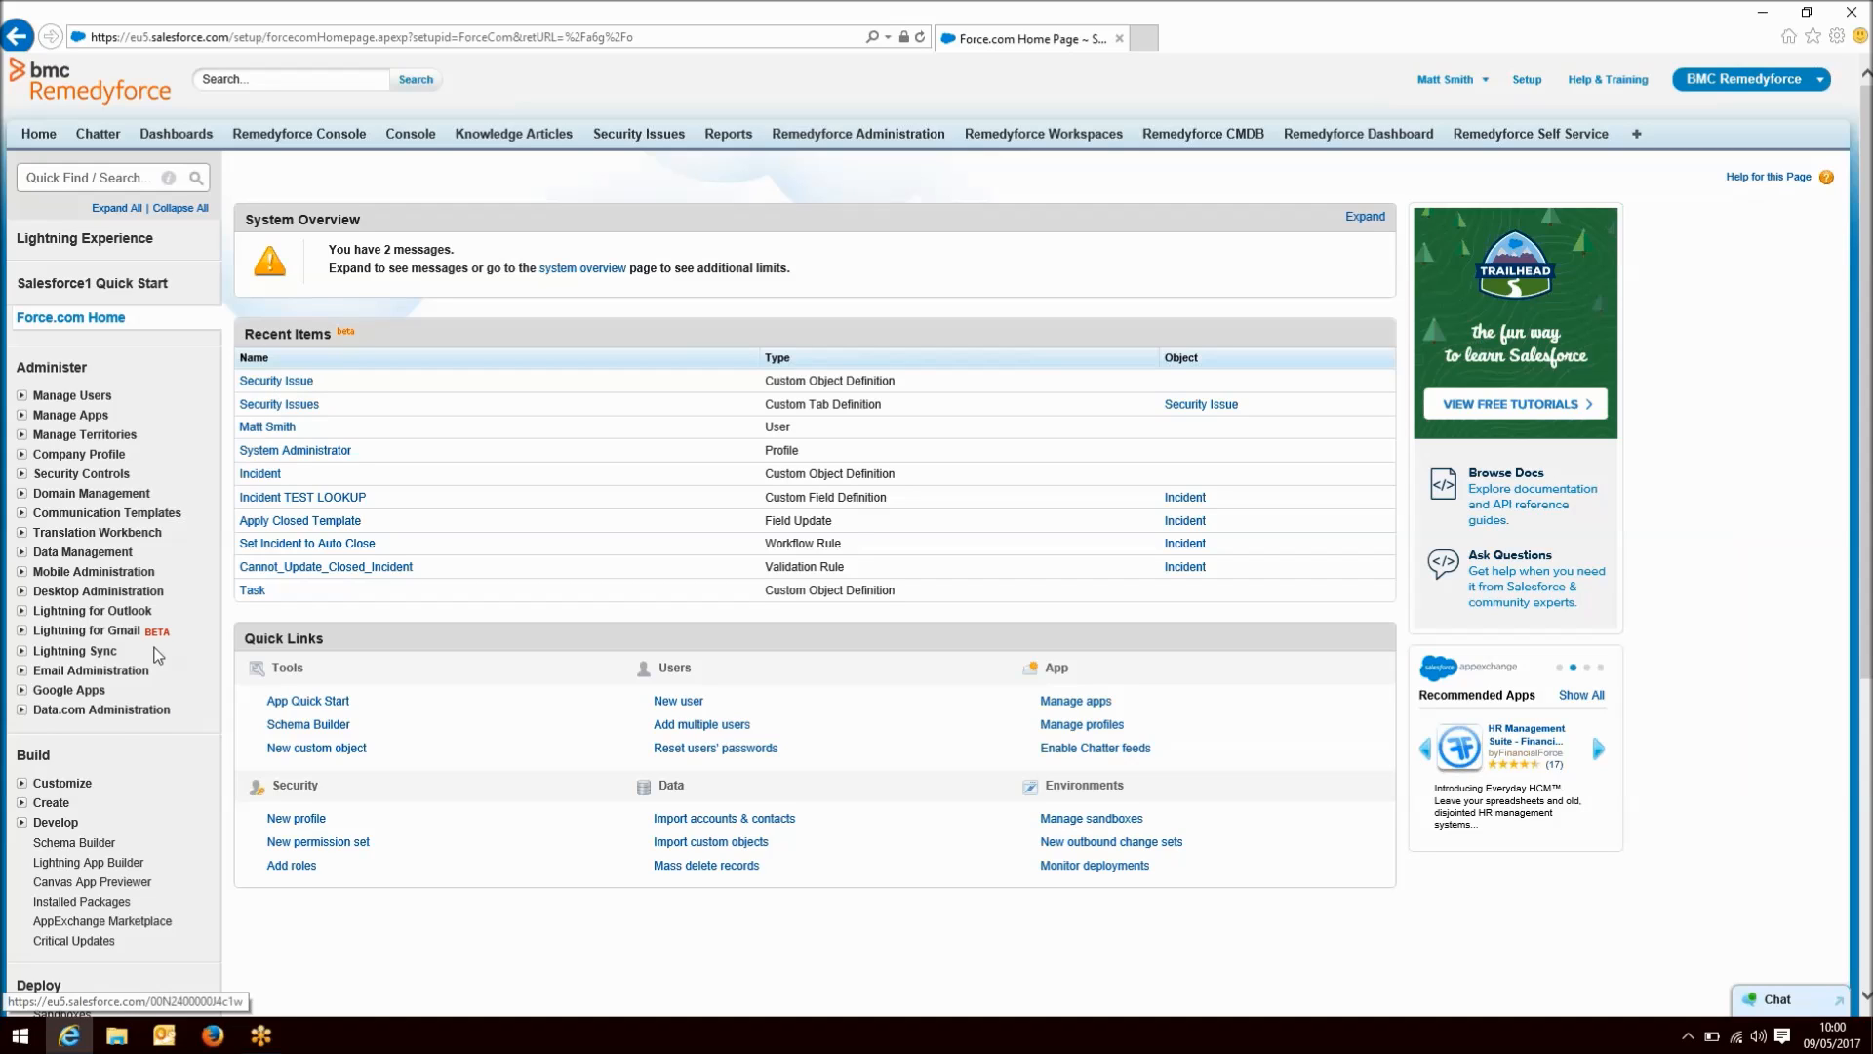
click(27, 806)
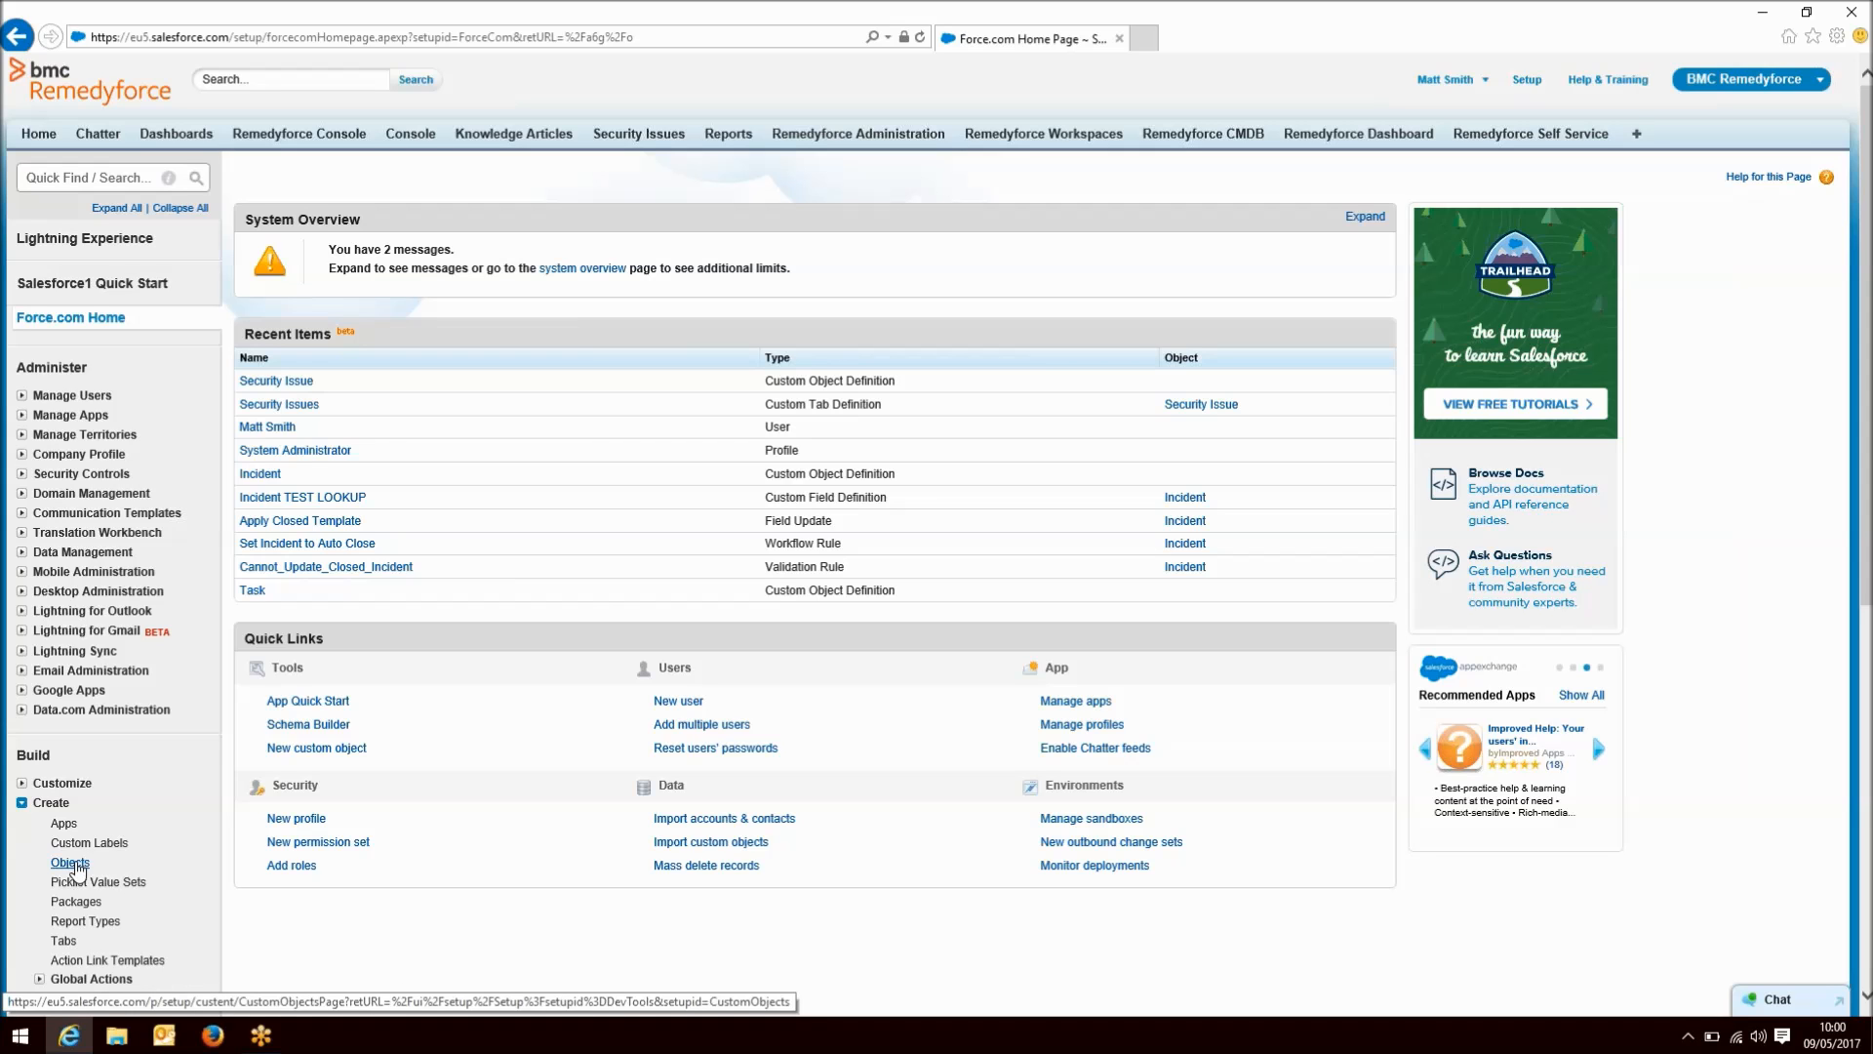
click(71, 863)
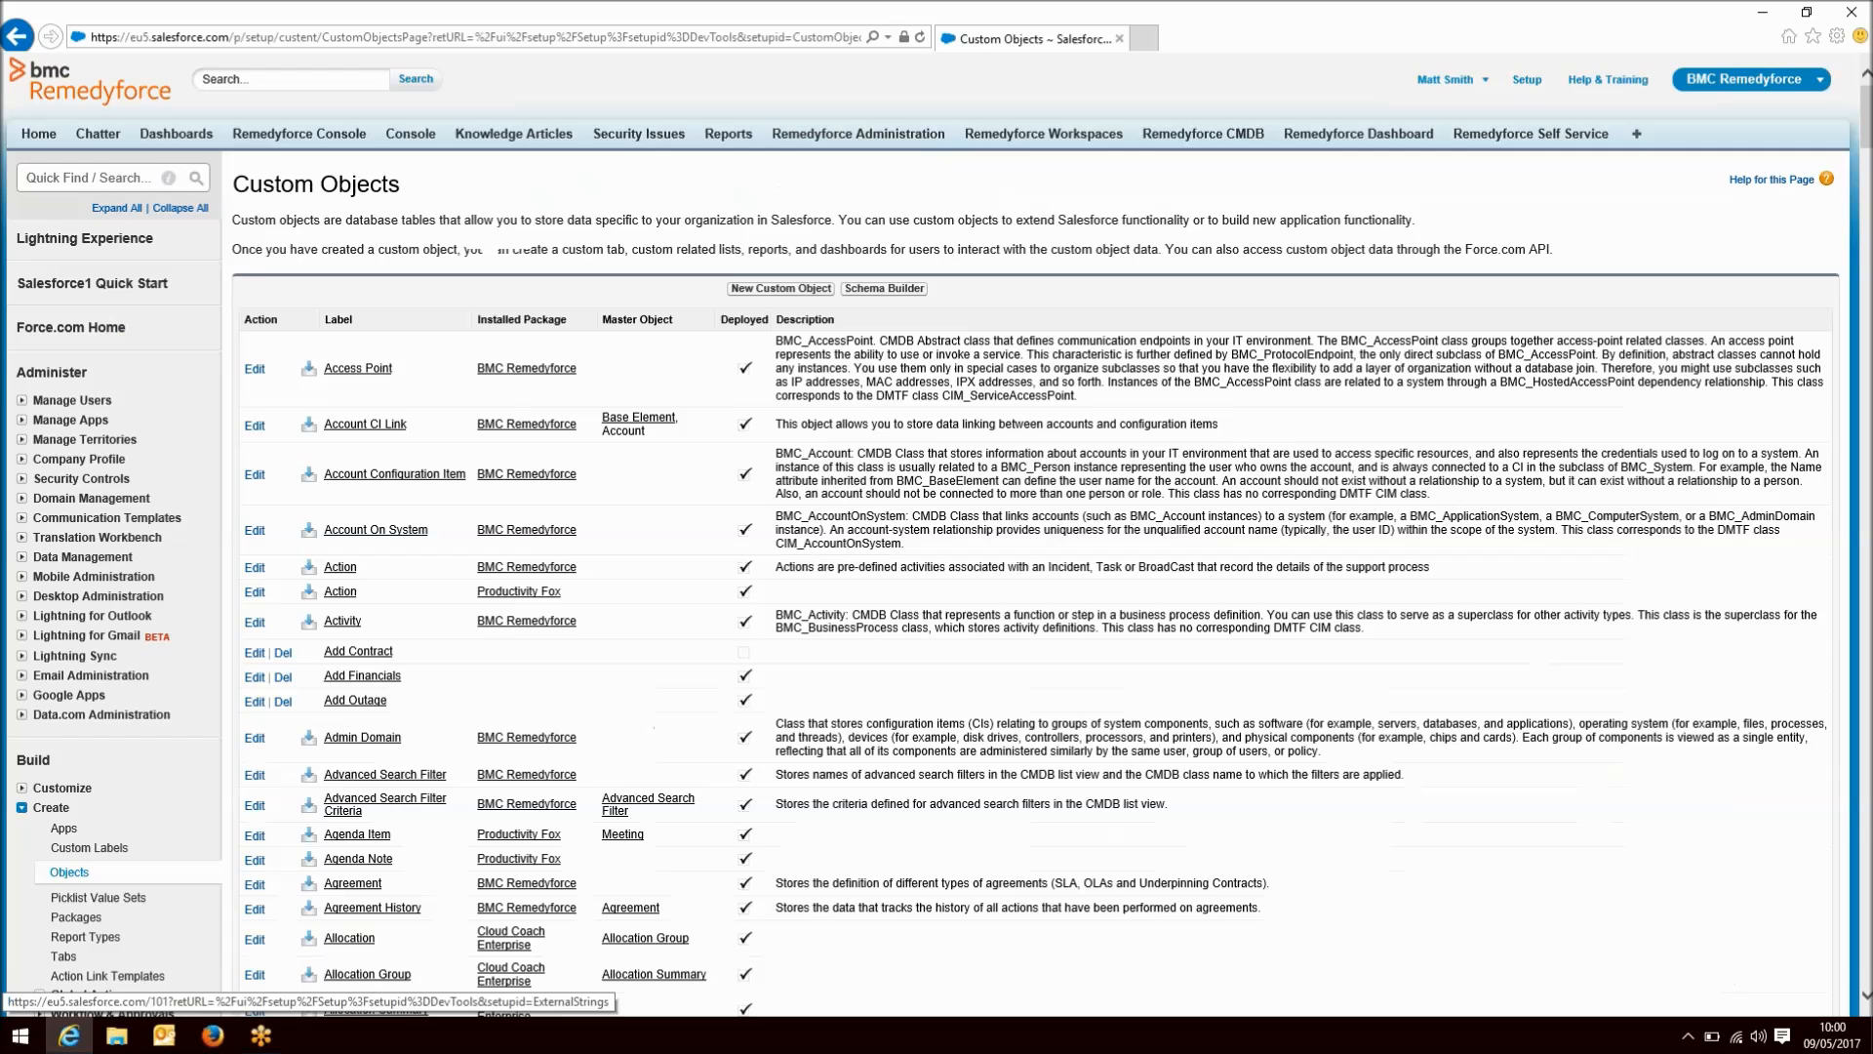
scroll(462, 777, down, 20)
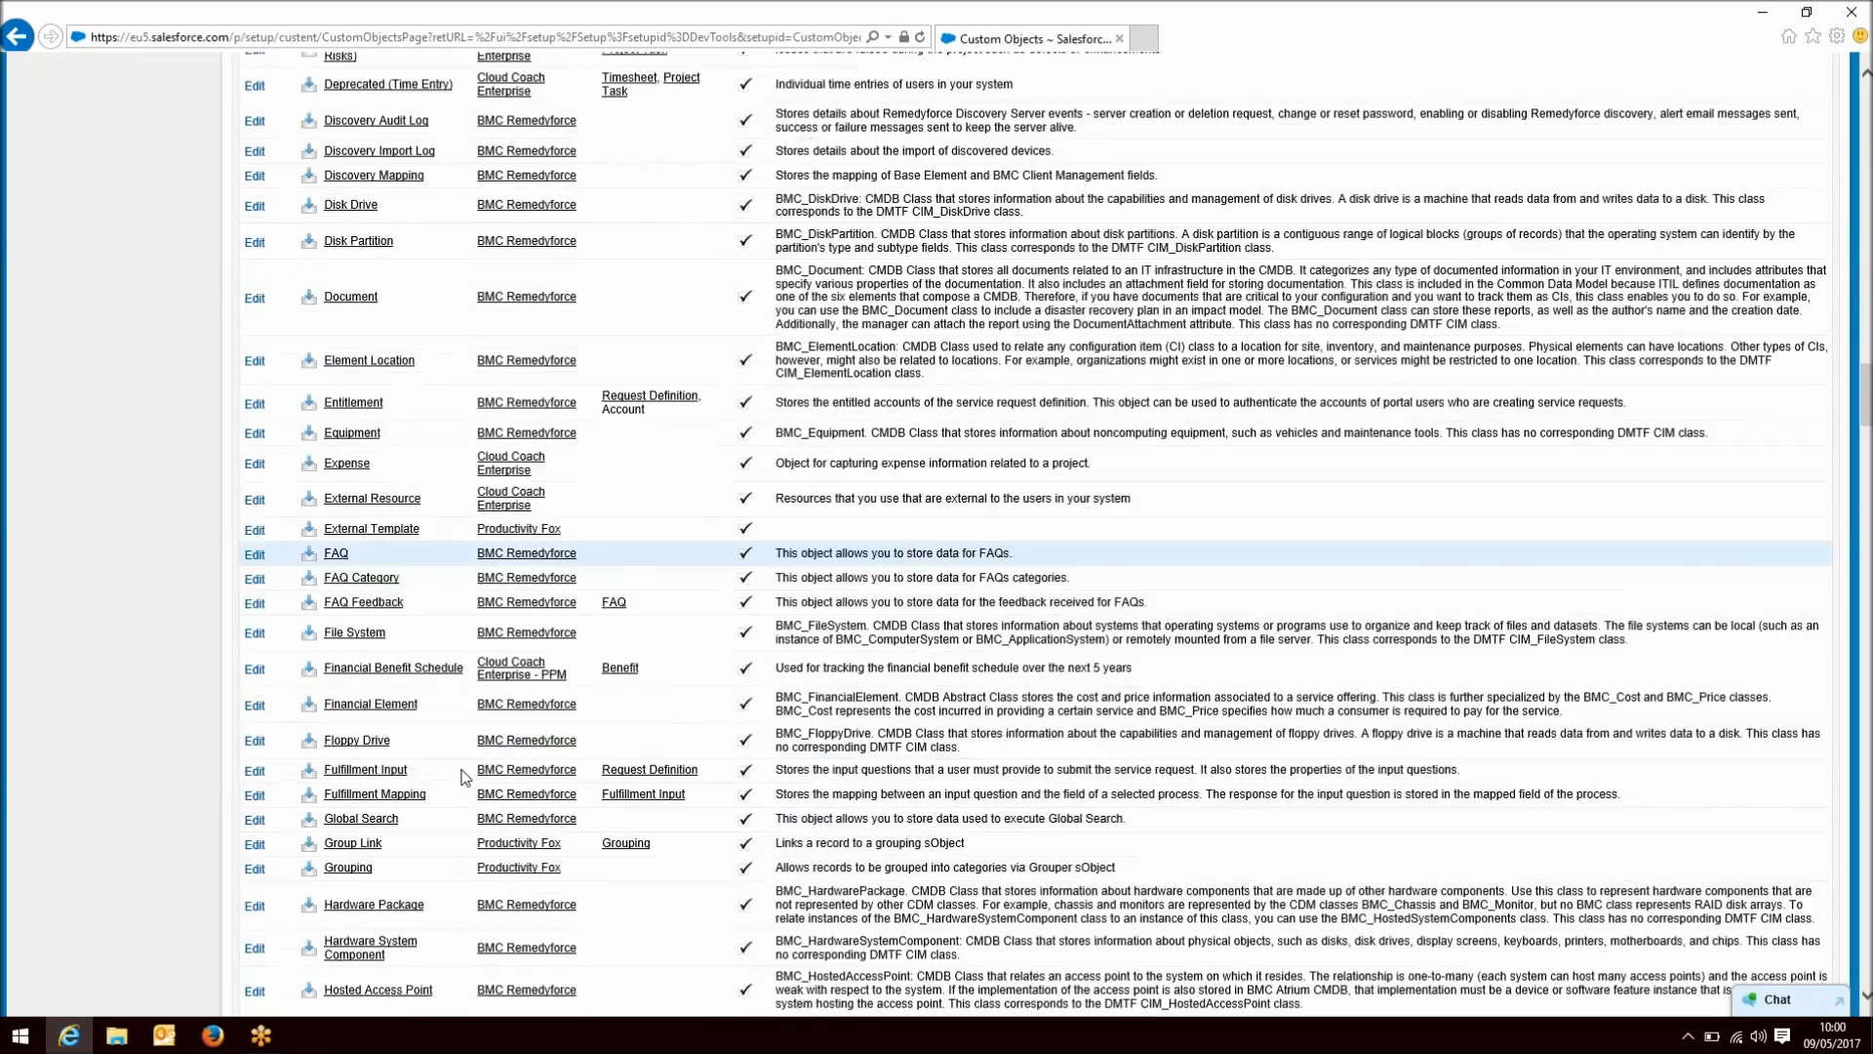
scroll(451, 776, down, 20)
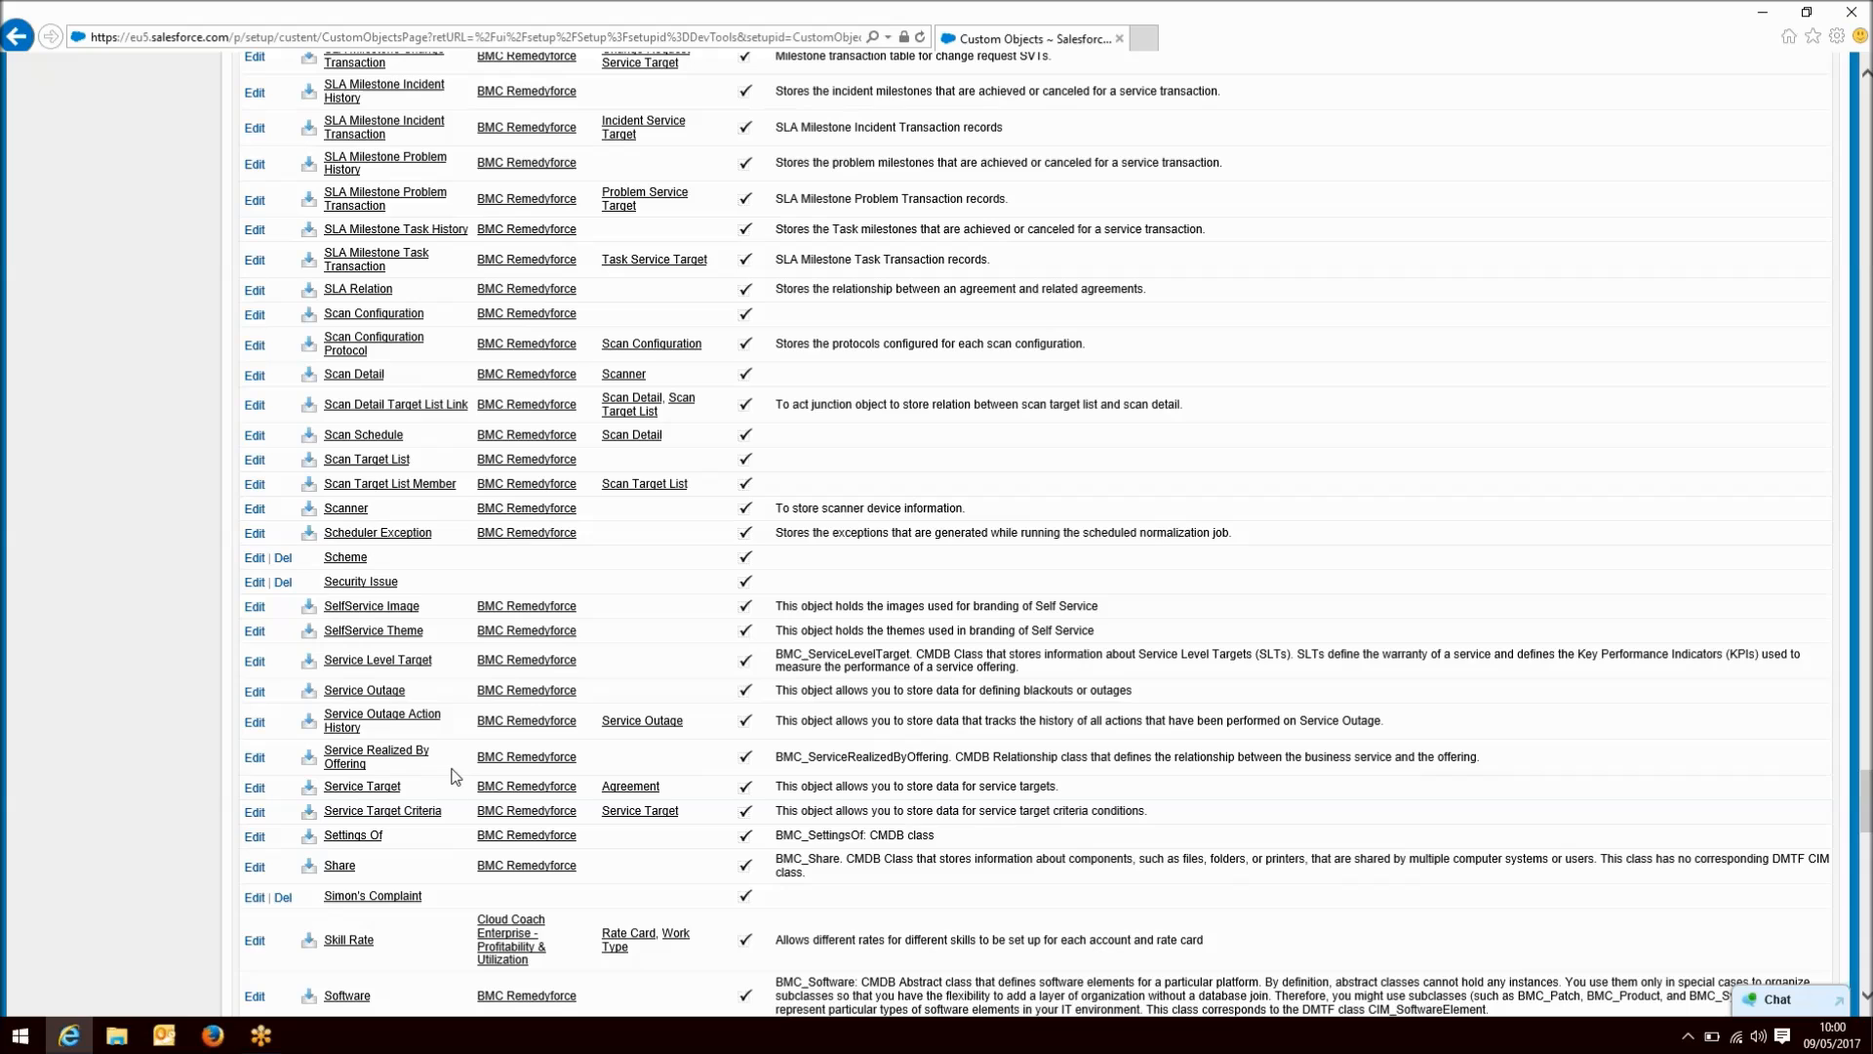
scroll(451, 776, down, 1)
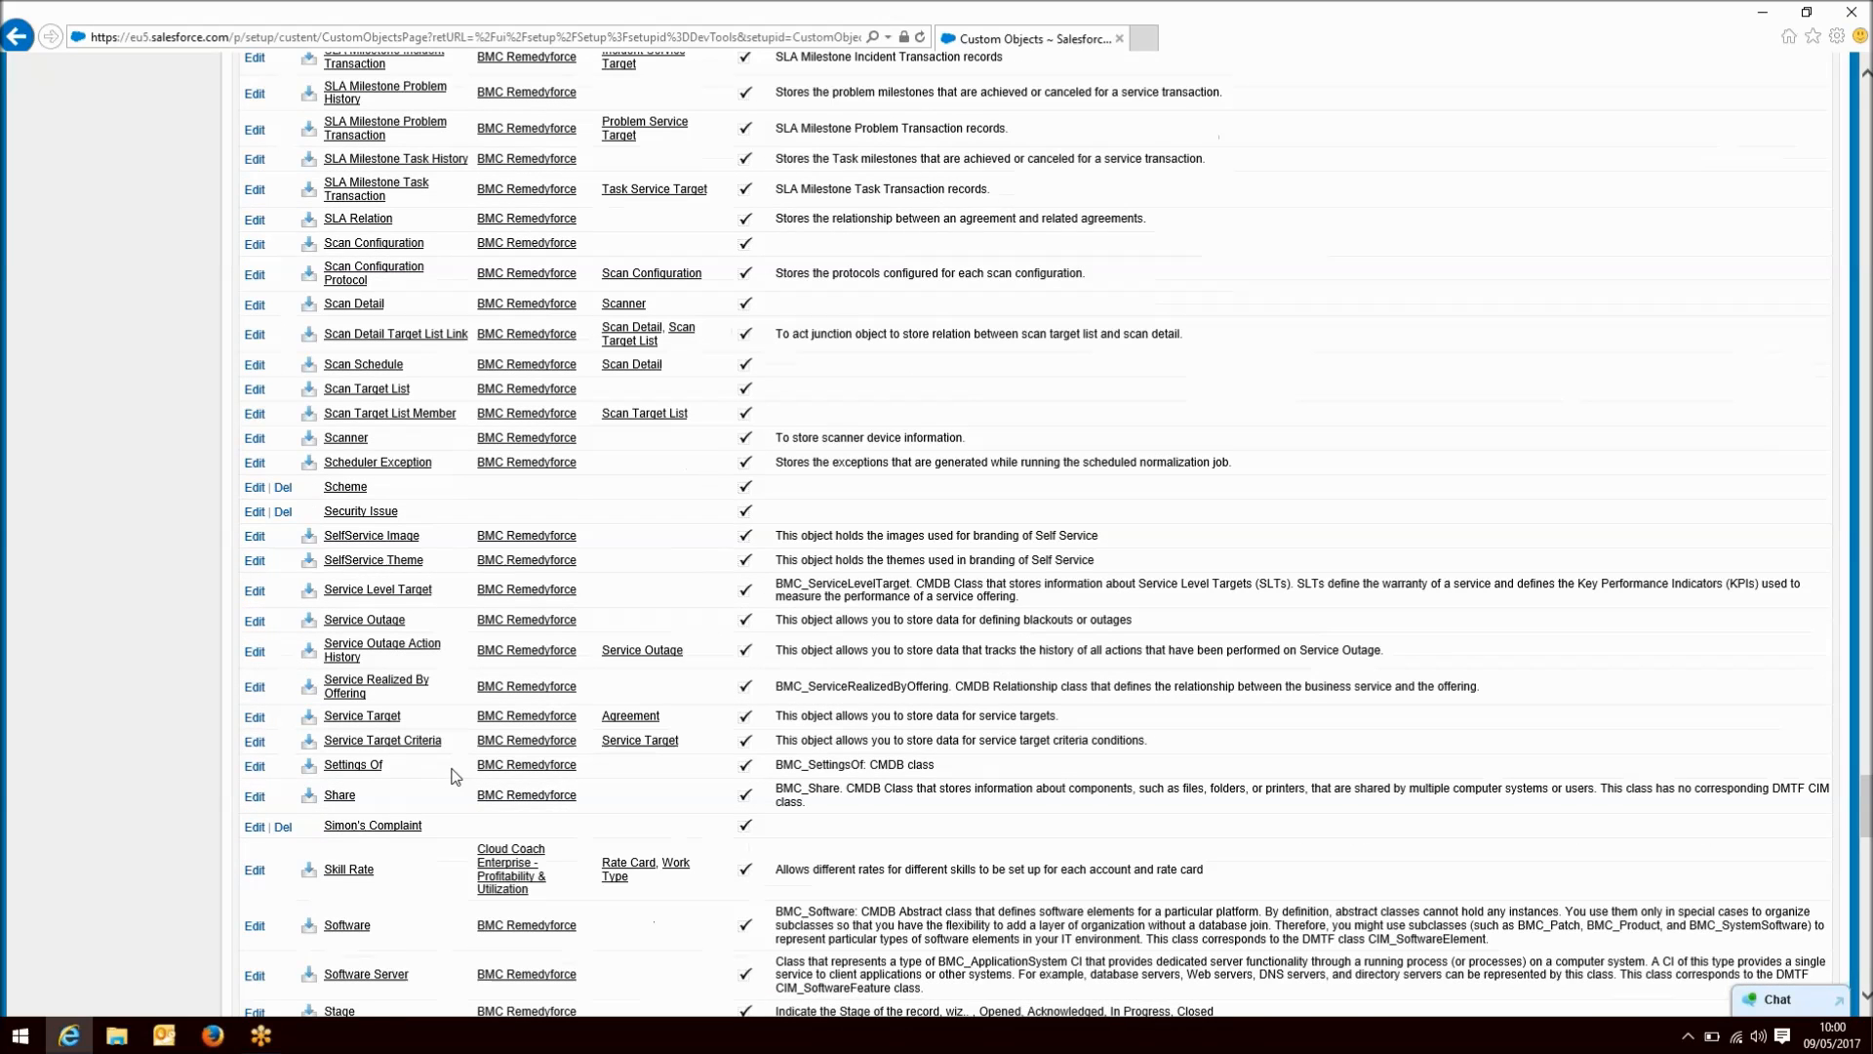
scroll(451, 775, down, 1)
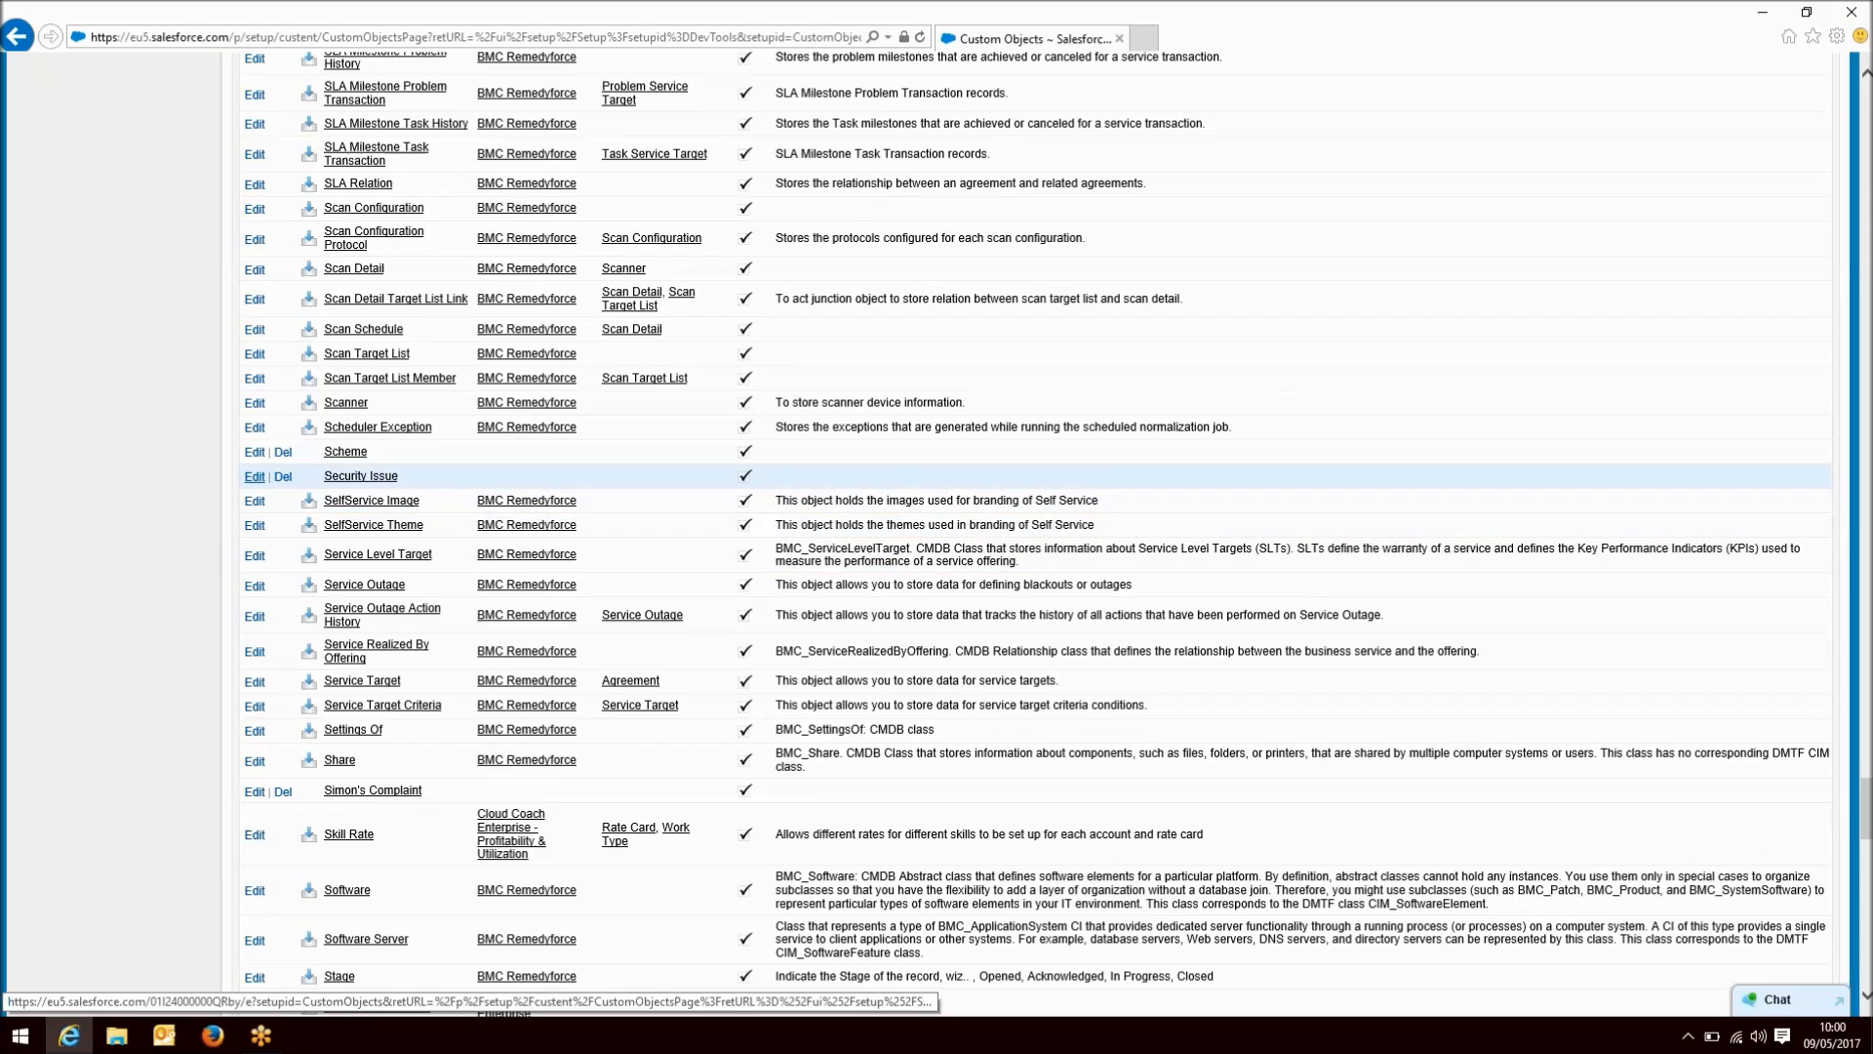
click(360, 476)
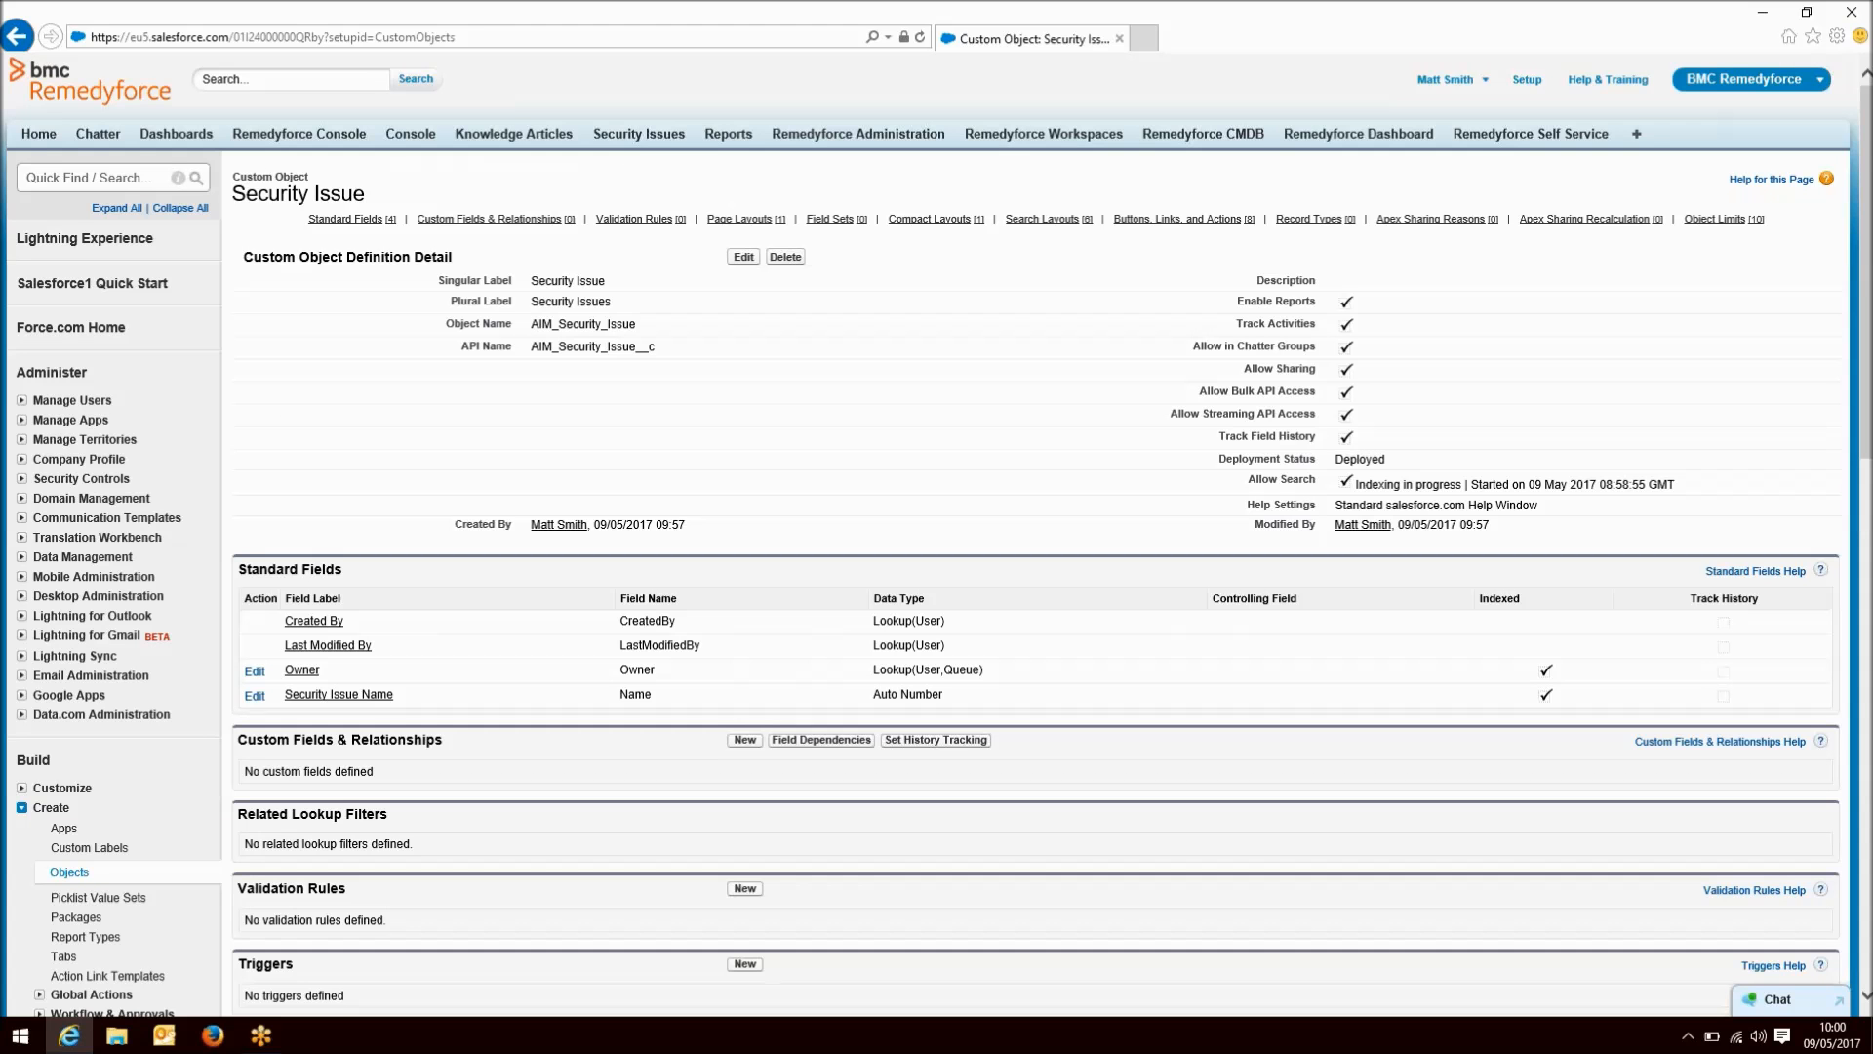
- Start a new custom field on the Security Issue object with the Picklist data type
scroll(785, 520, down, 3)
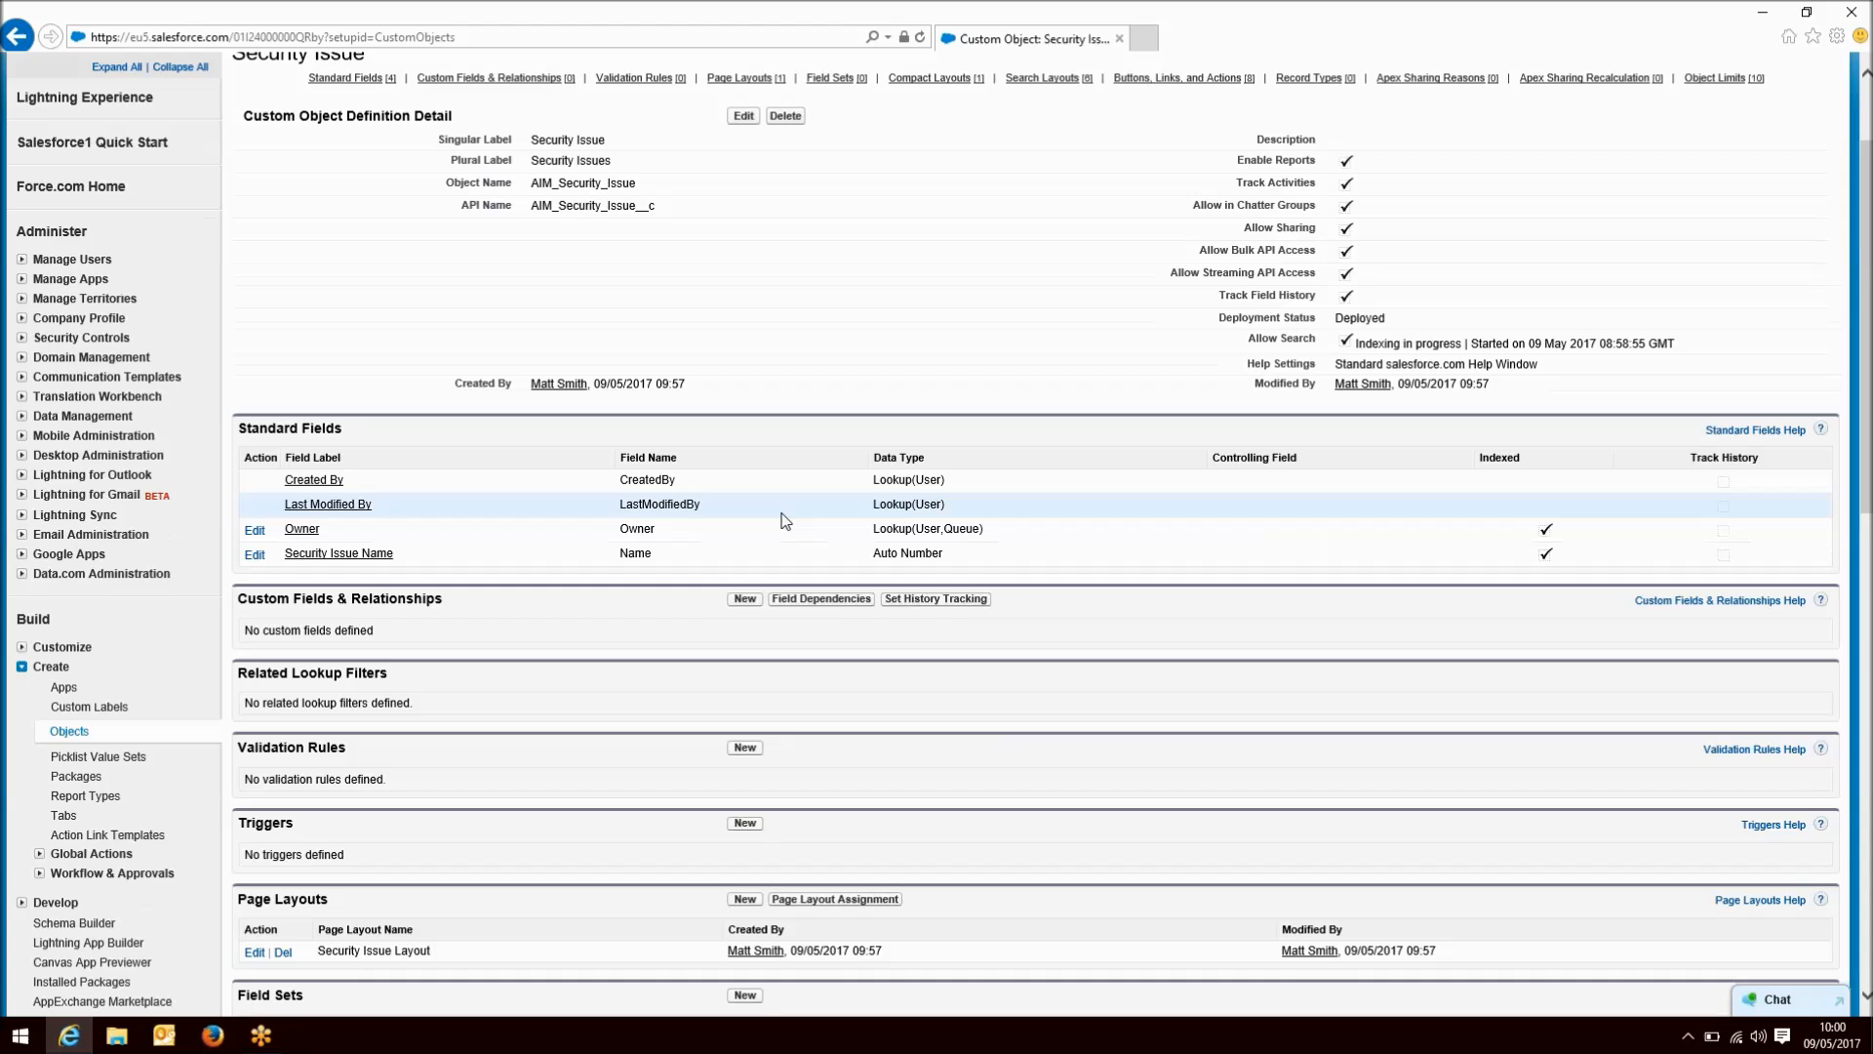
scroll(785, 520, down, 2)
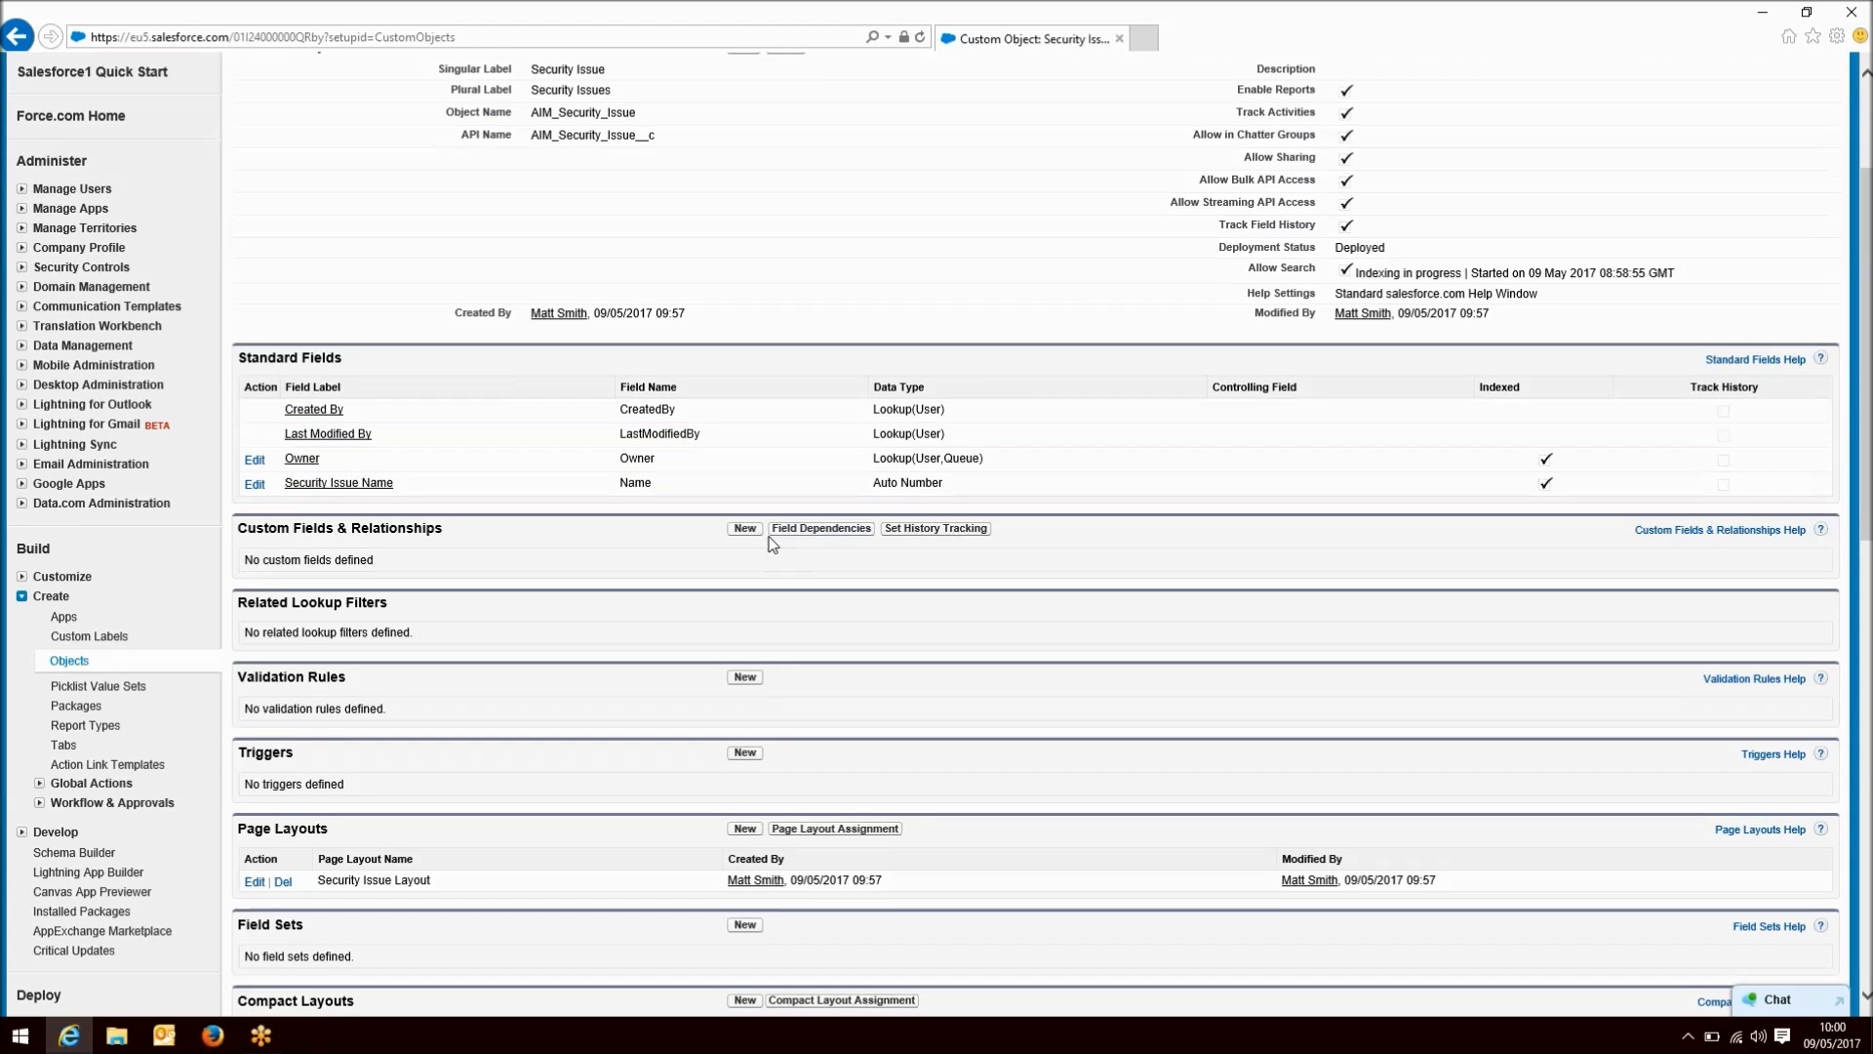
click(746, 528)
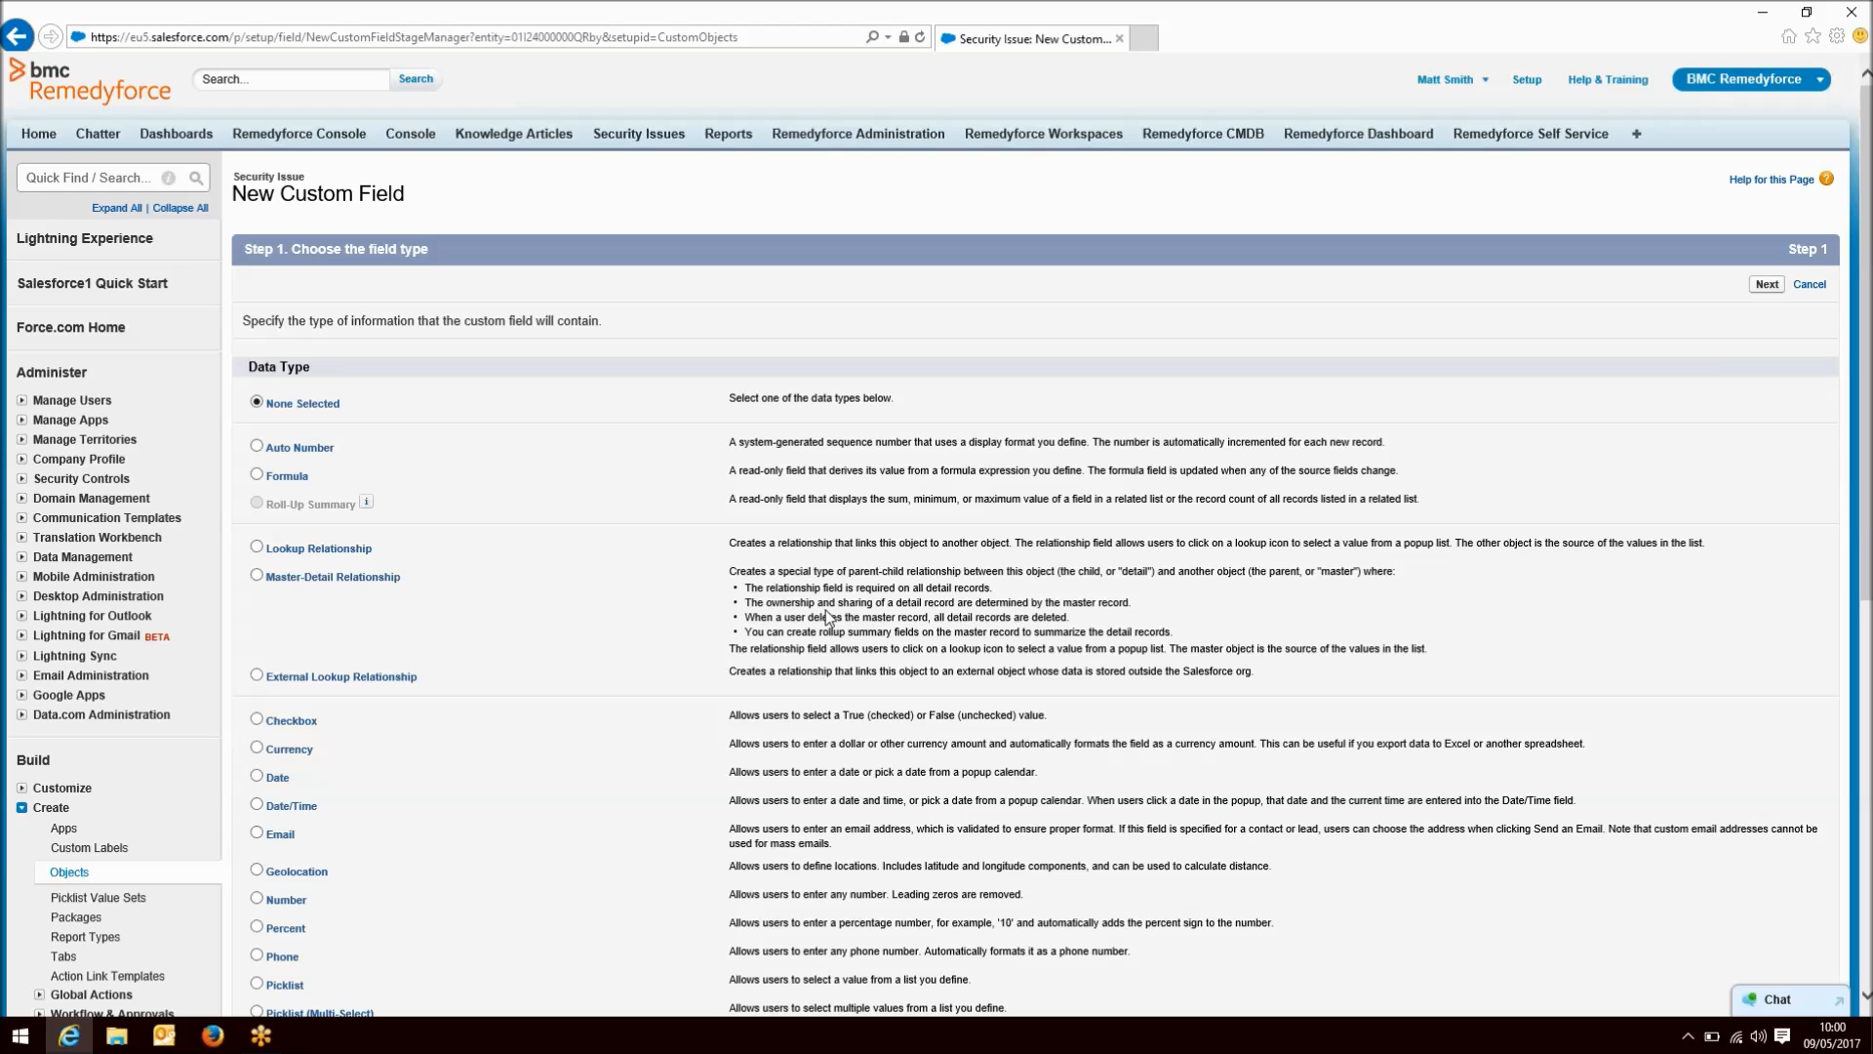
scroll(825, 610, down, 2)
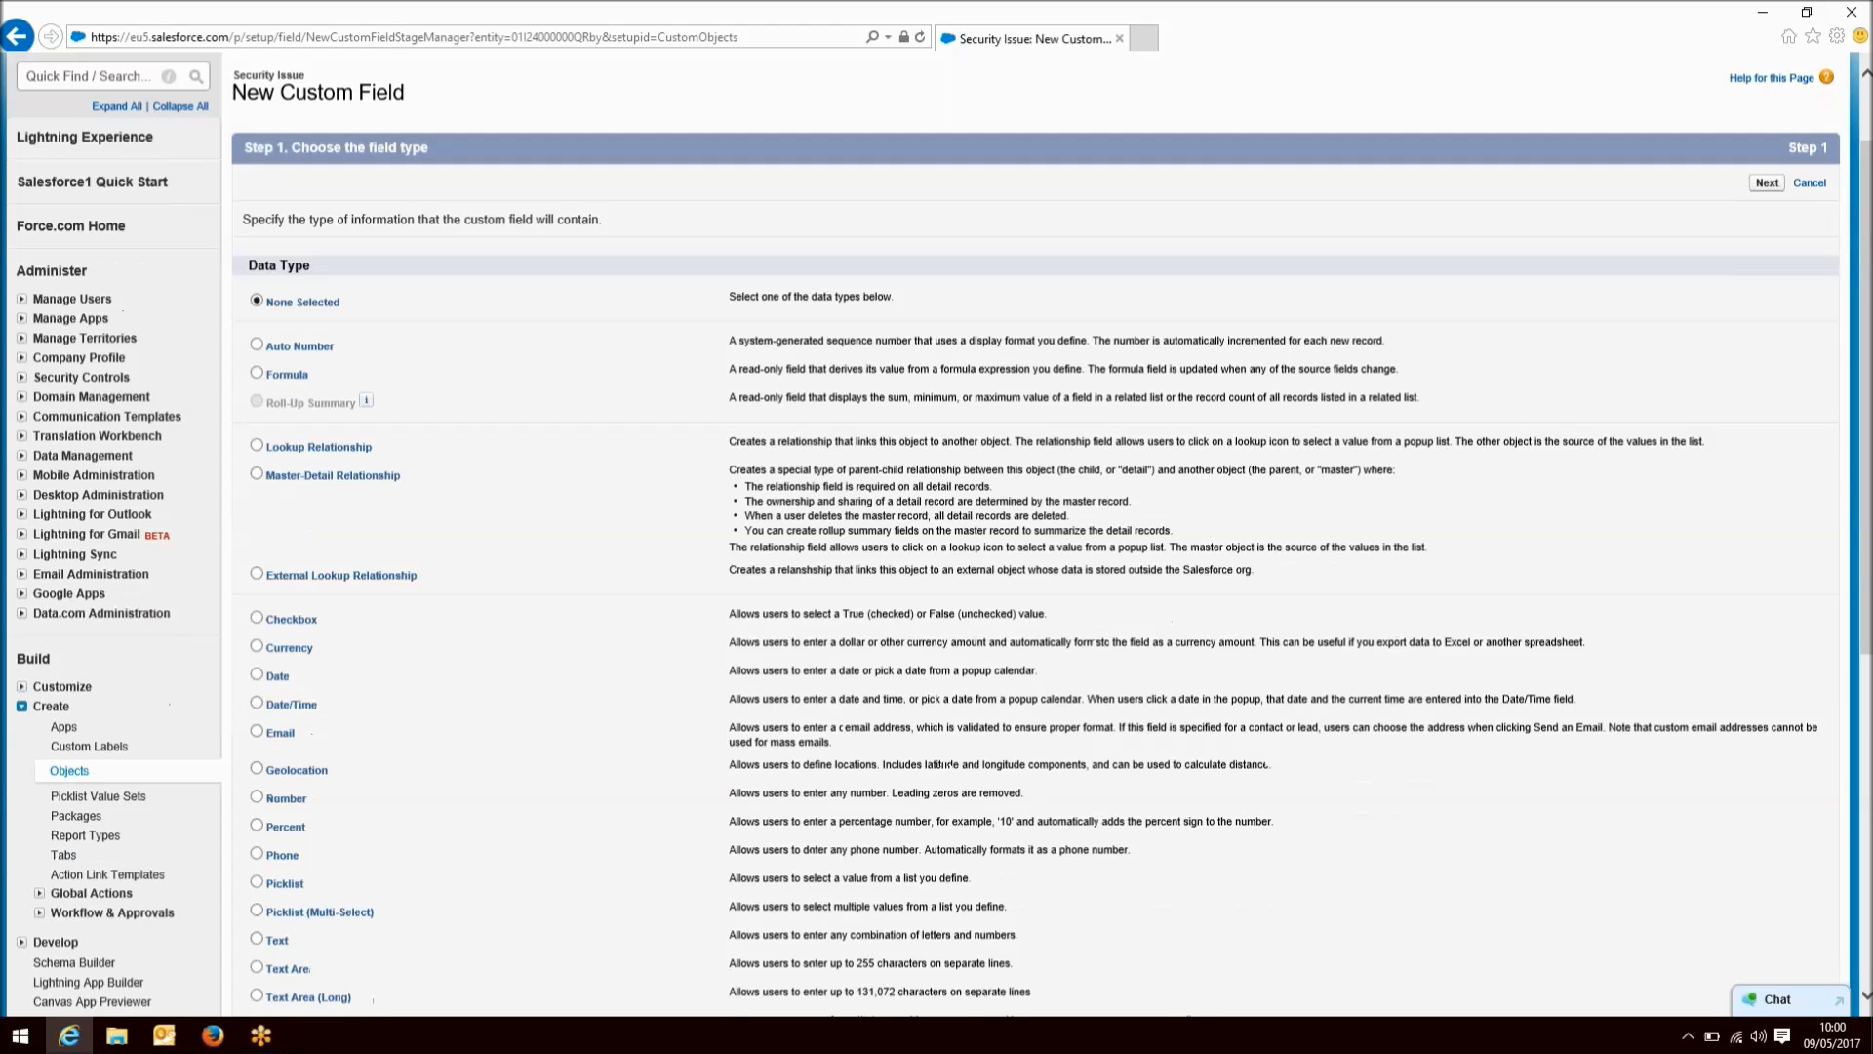
scroll(308, 716, down, 2)
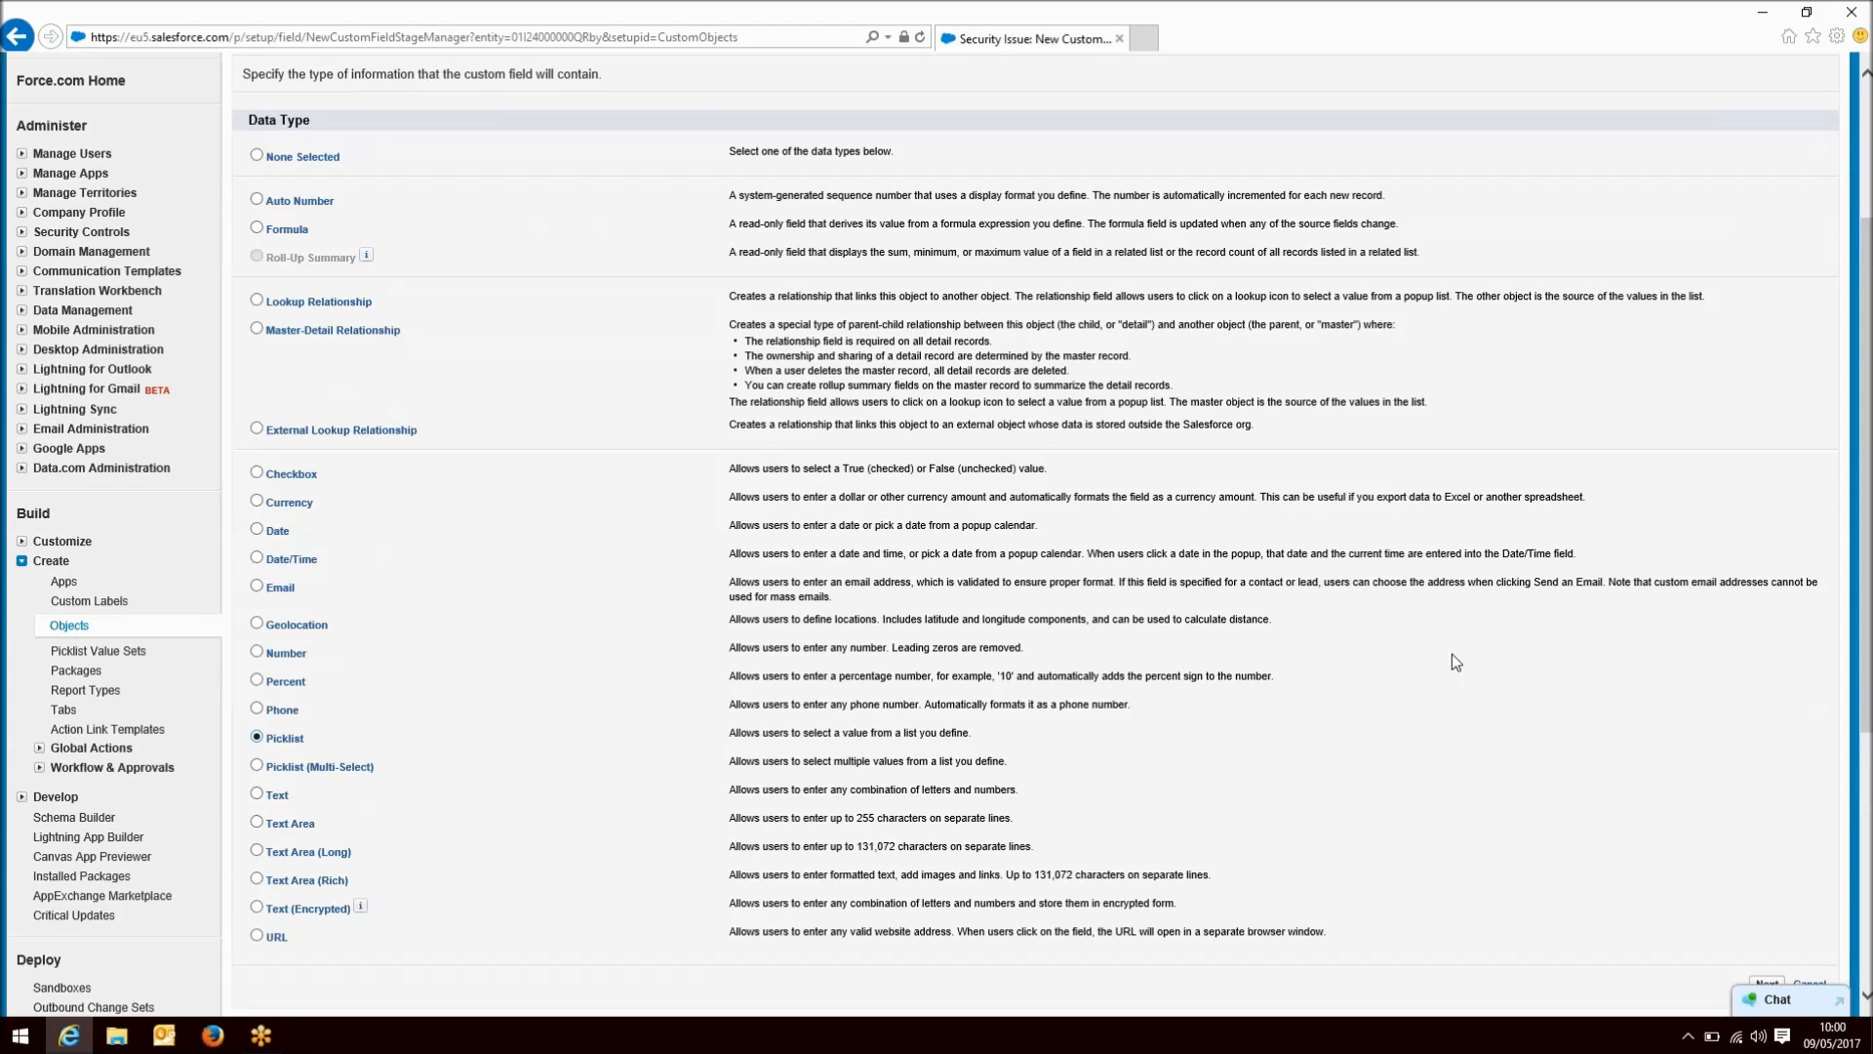
scroll(1769, 546, up, 4)
click(1766, 286)
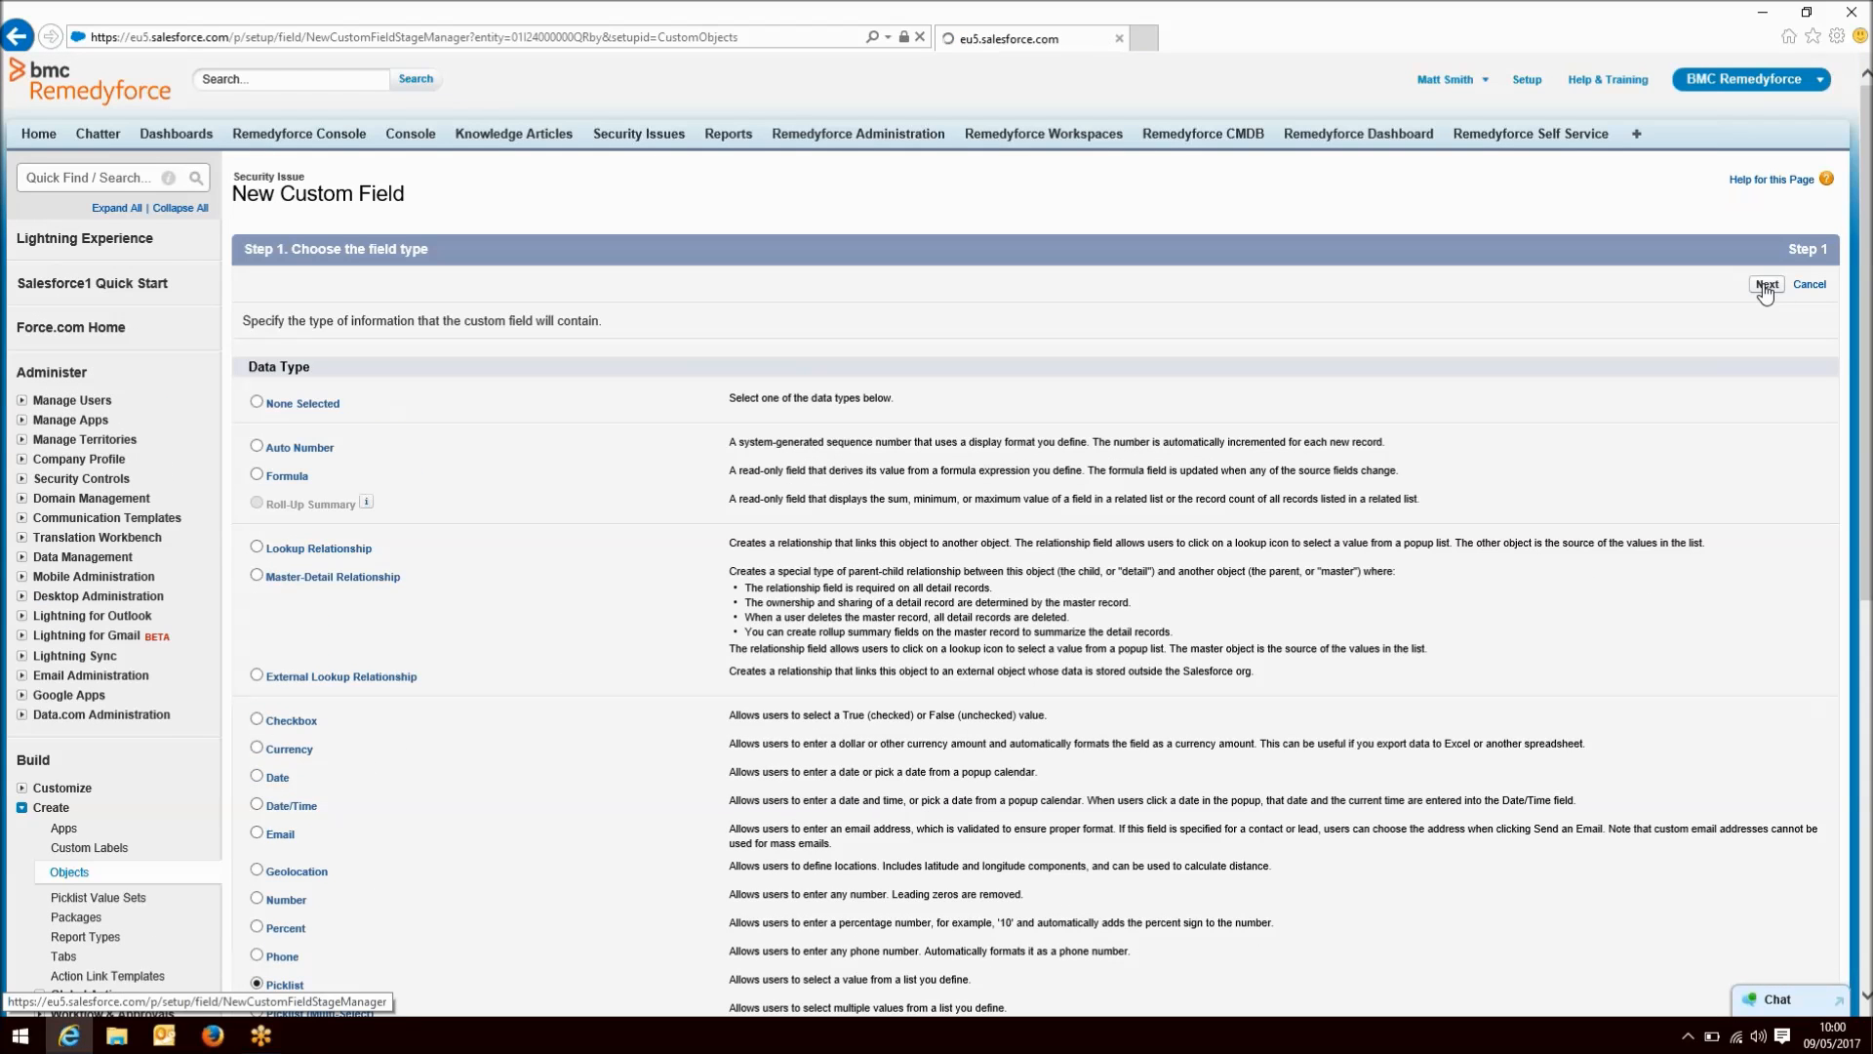
- Label the picklist field Issue Type, enter the values IT, Data and Building, and set its field name to AIM_Issue_Type
click(607, 323)
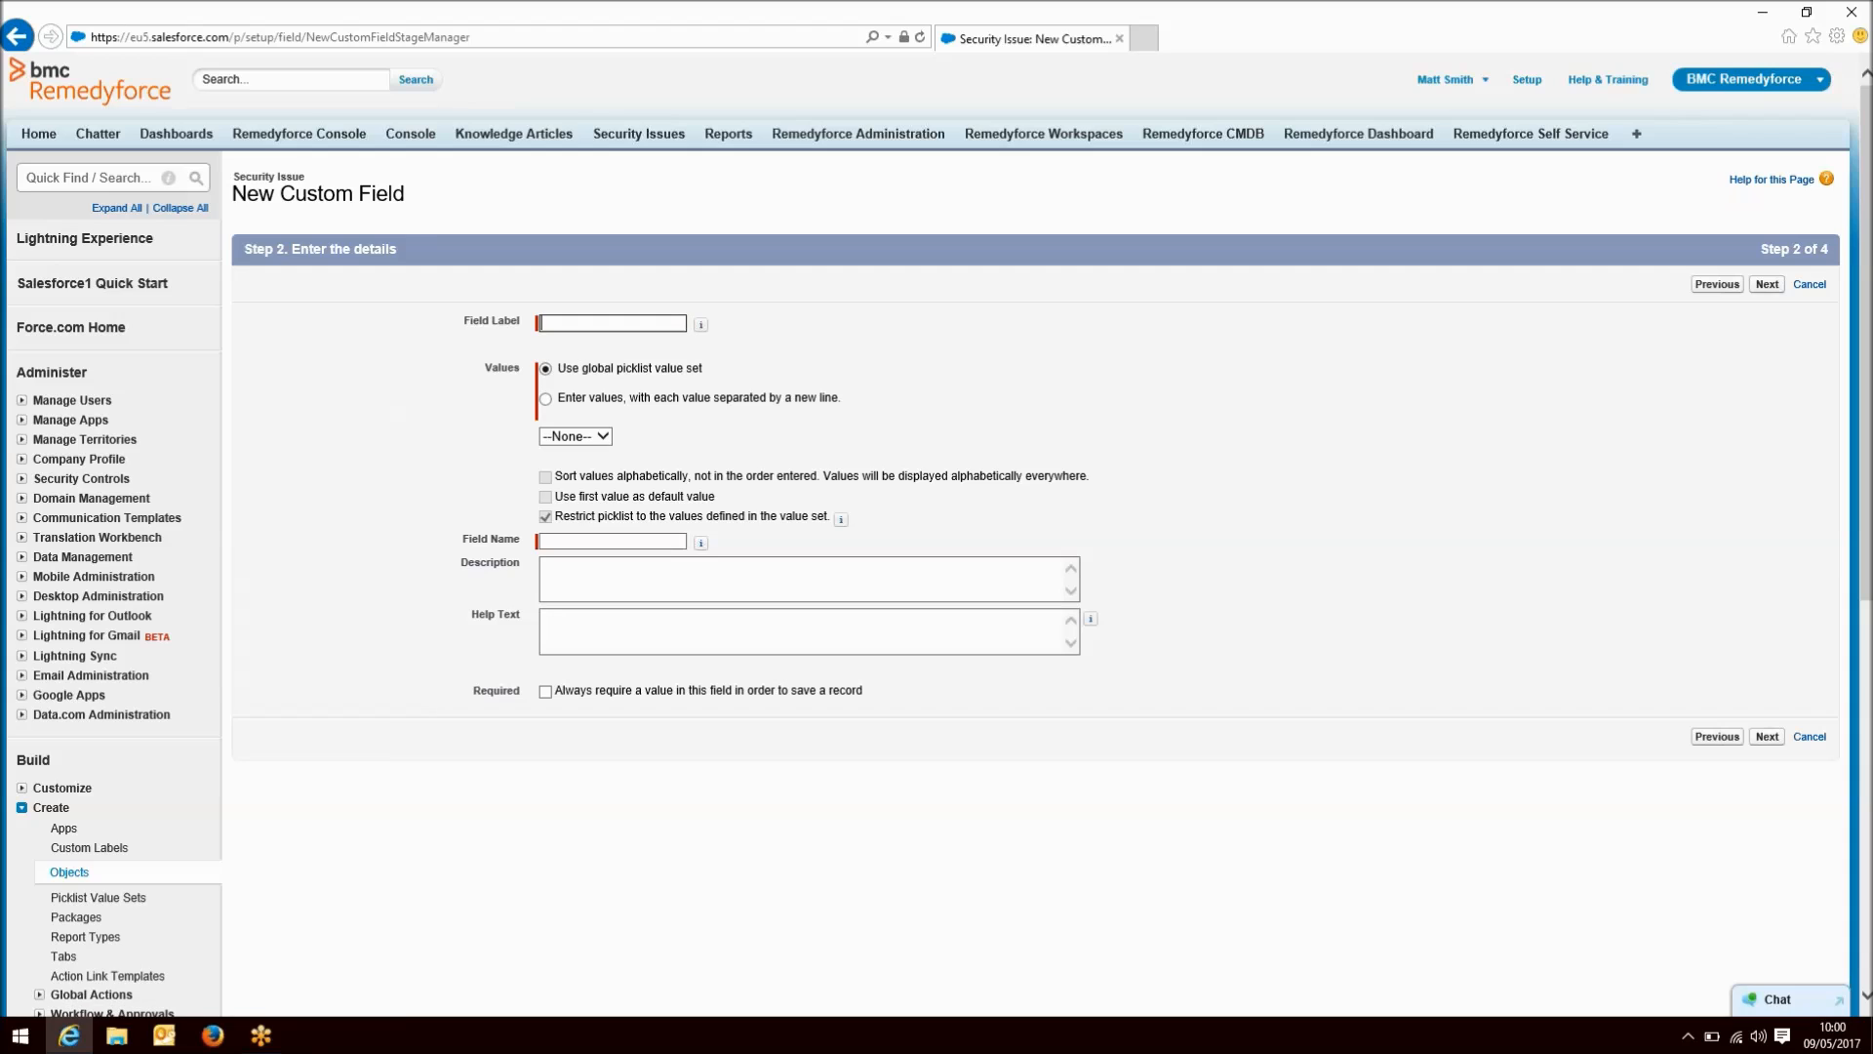
text(Issue Type)
click(583, 396)
click(605, 472)
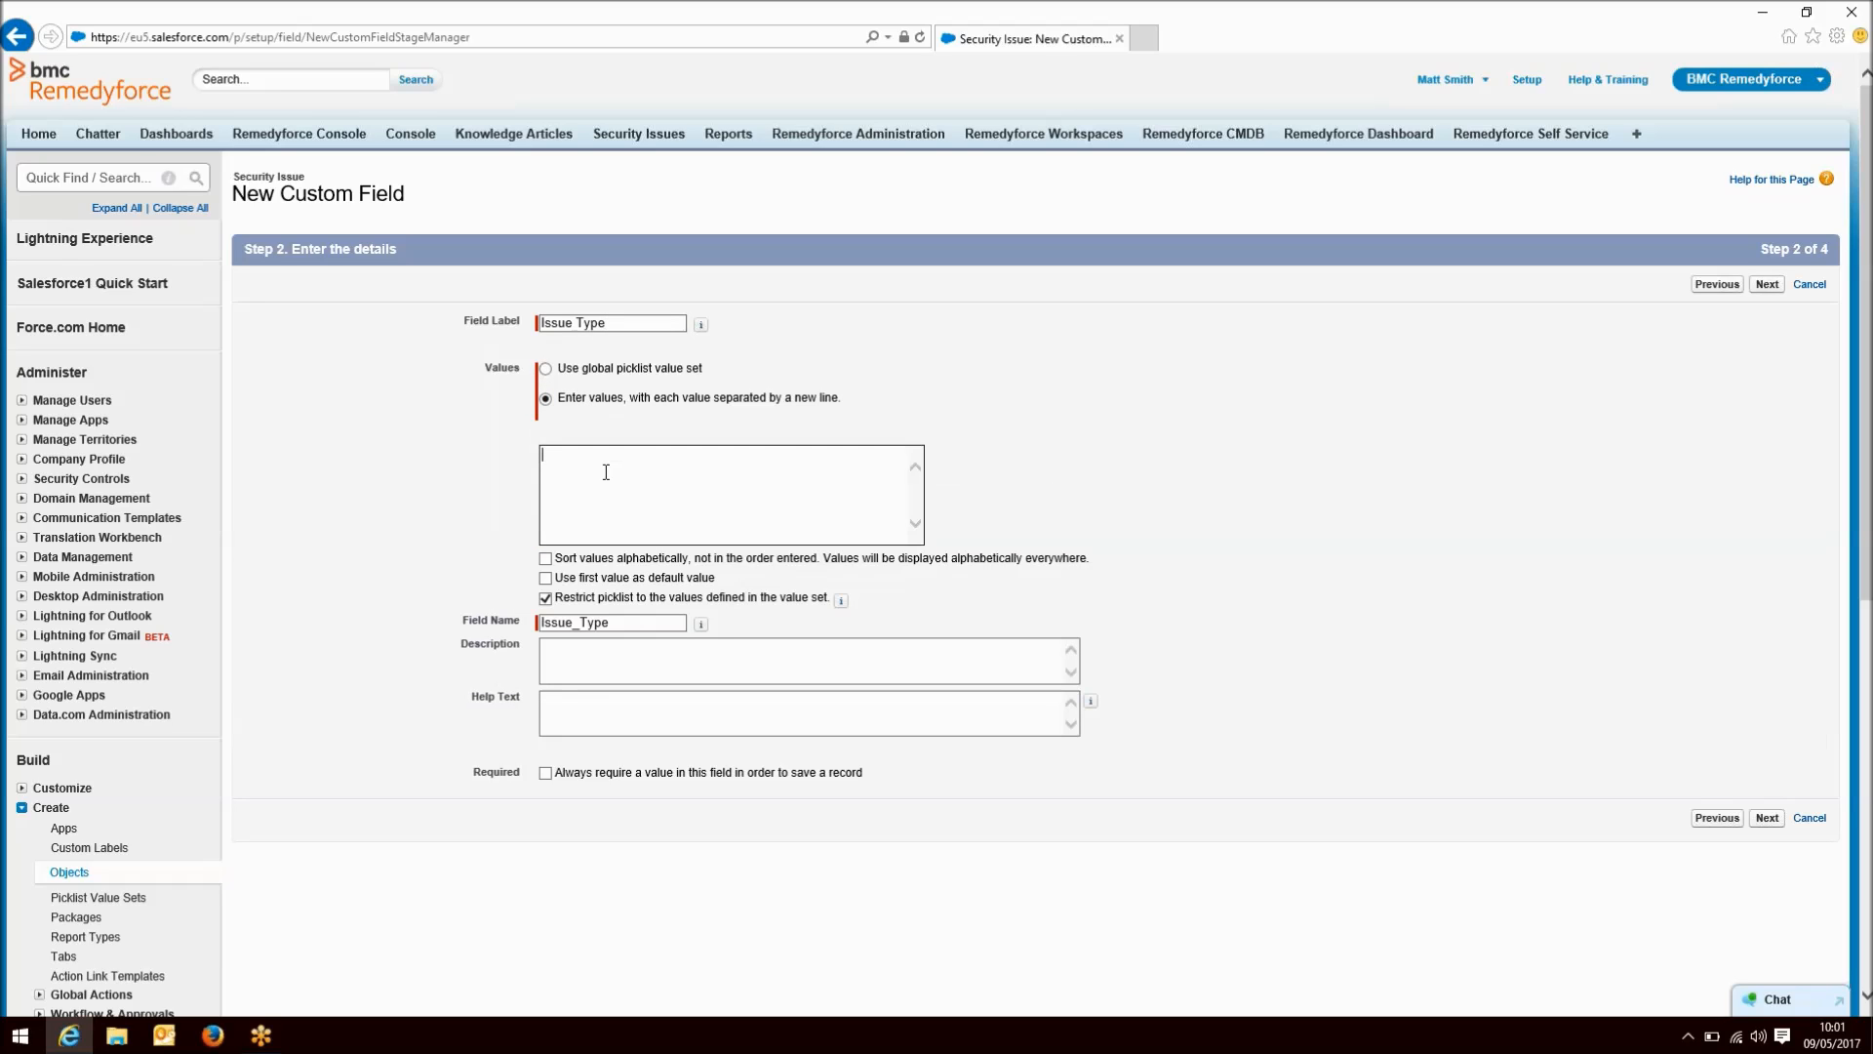
text(IT )
text(Data )
text(Building)
click(548, 622)
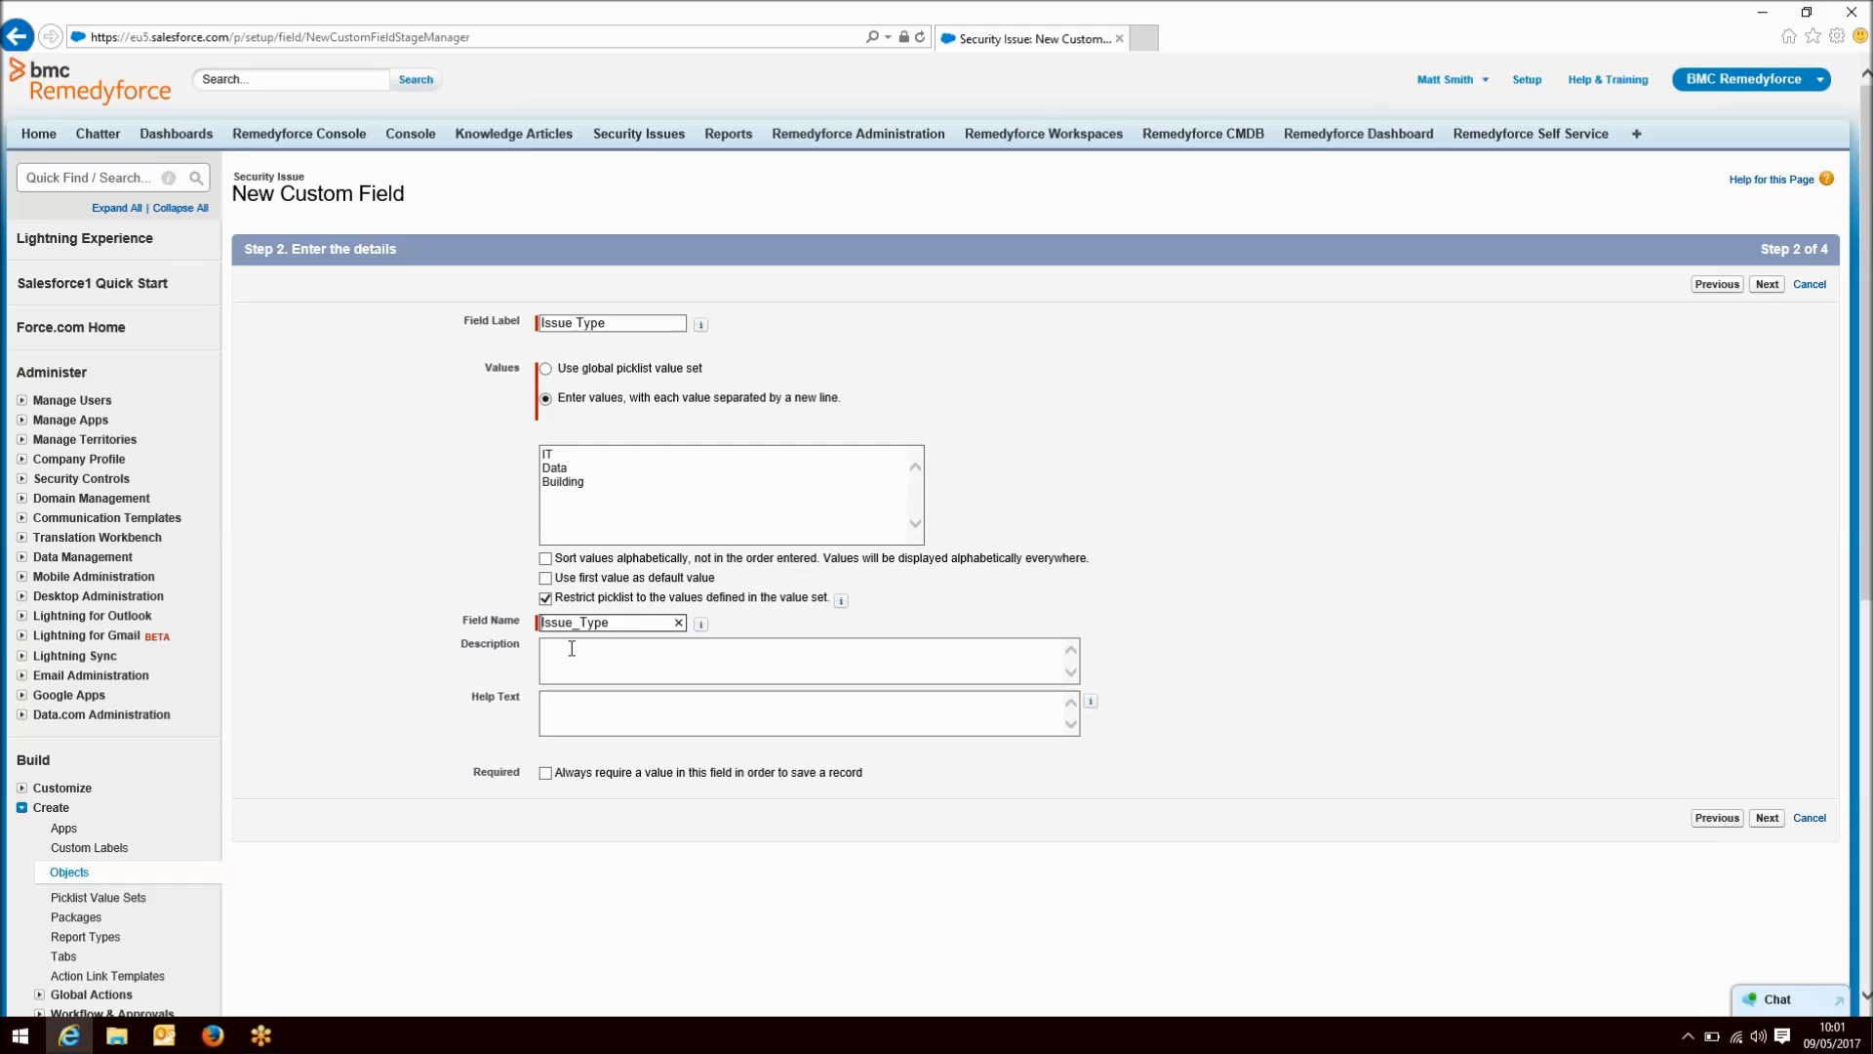
text(AIM_)
click(1764, 820)
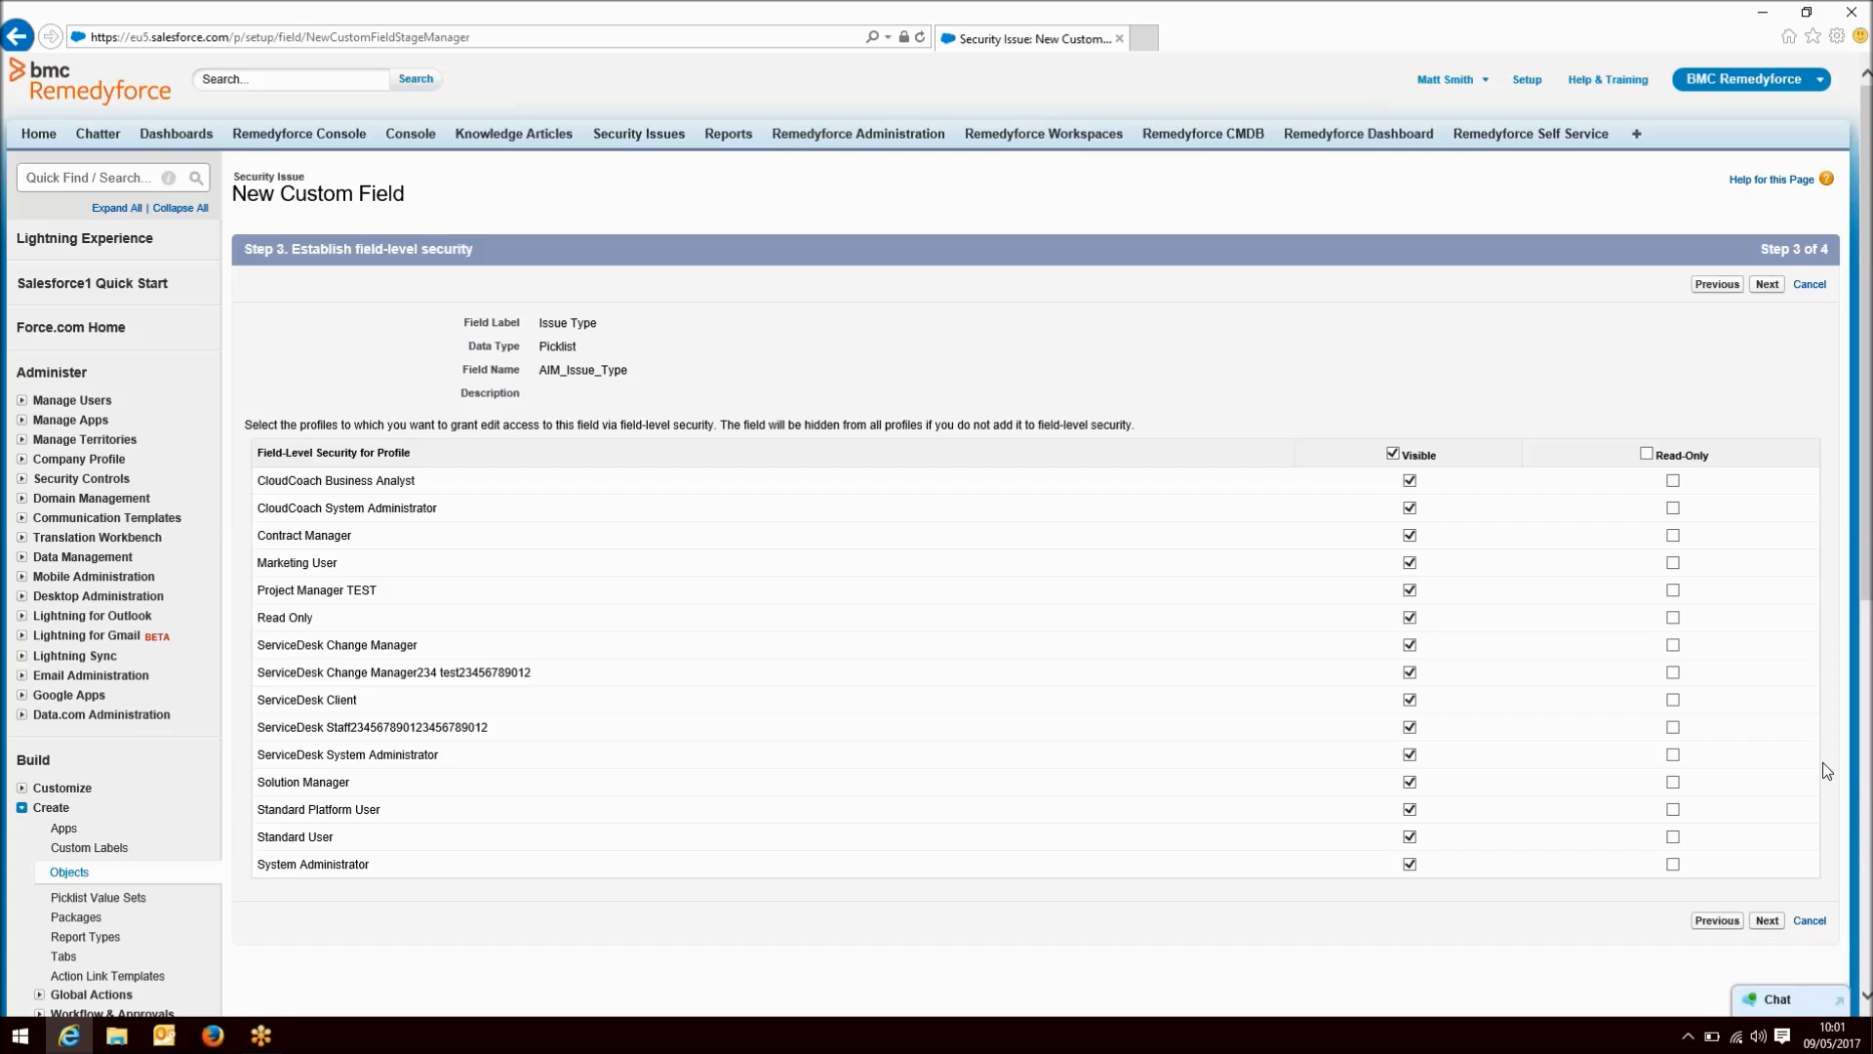
- Keep Issue Type visible for all profiles and on the Security Issue Layout, and save it with another new field to follow
scroll(1823, 762, down, 1)
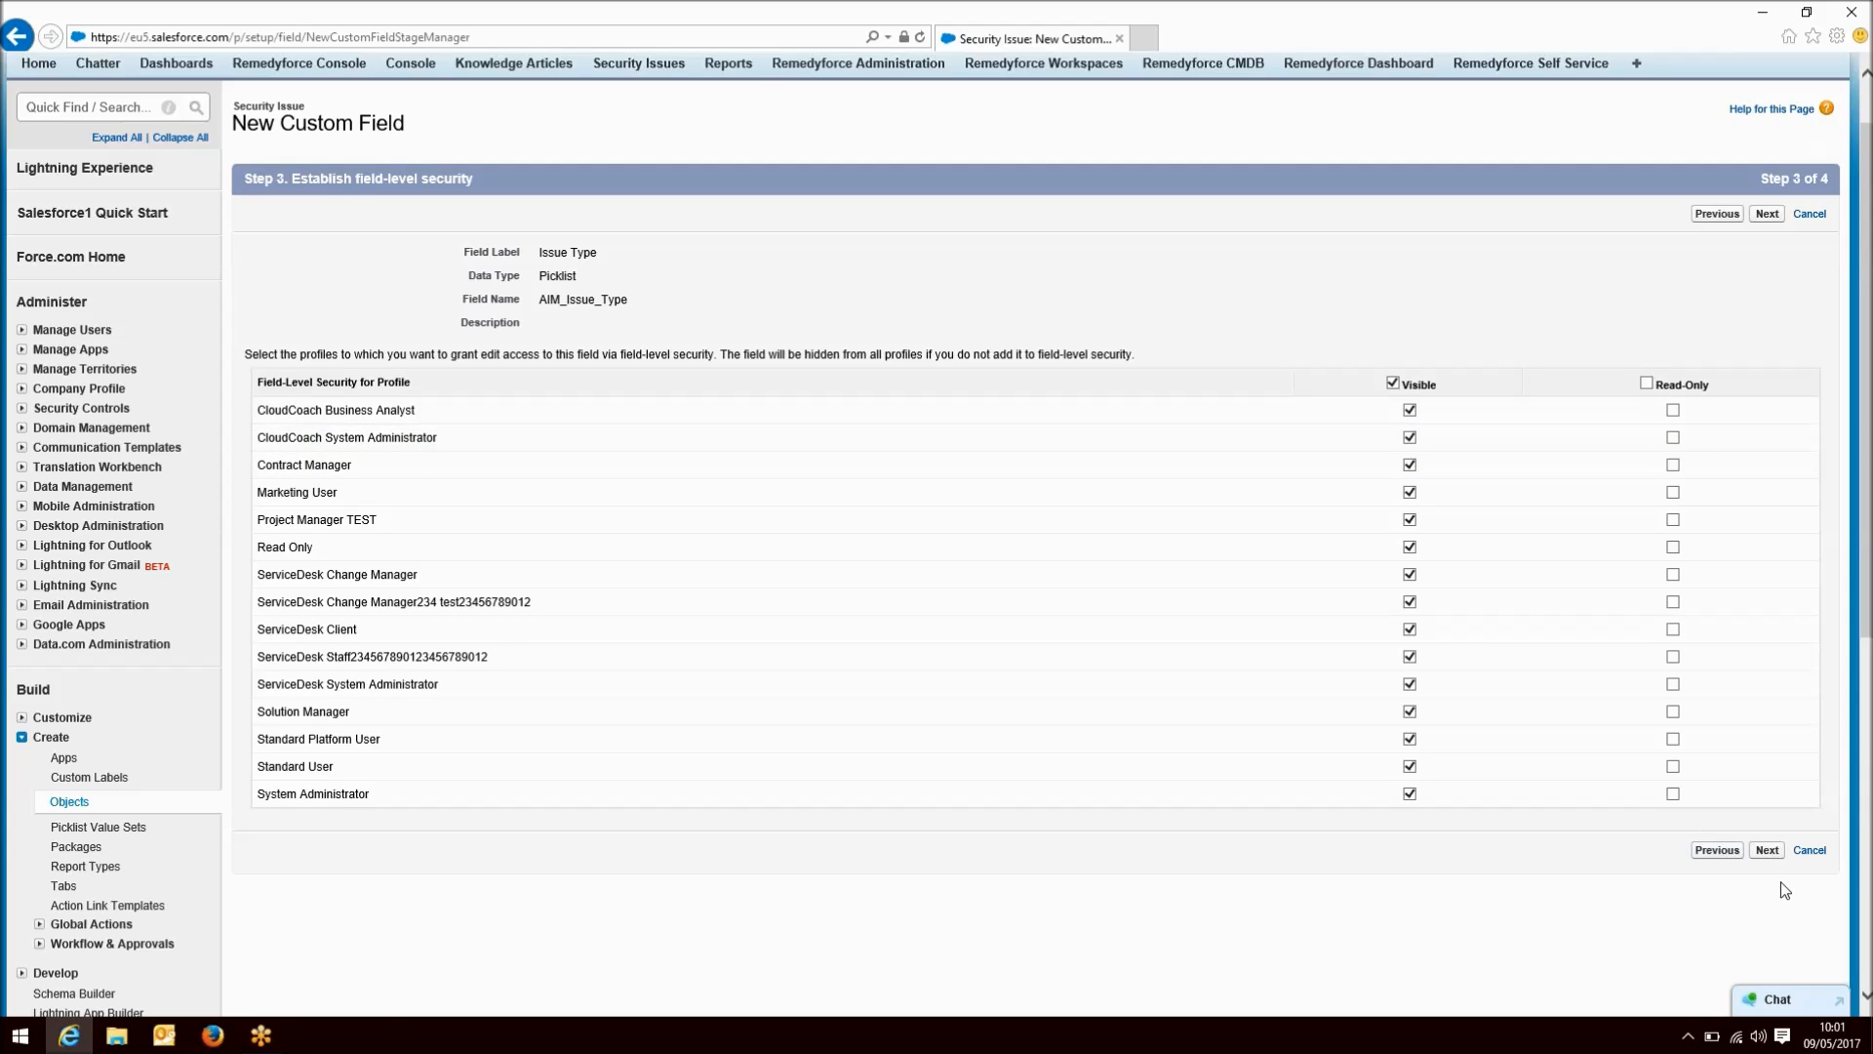
click(1768, 855)
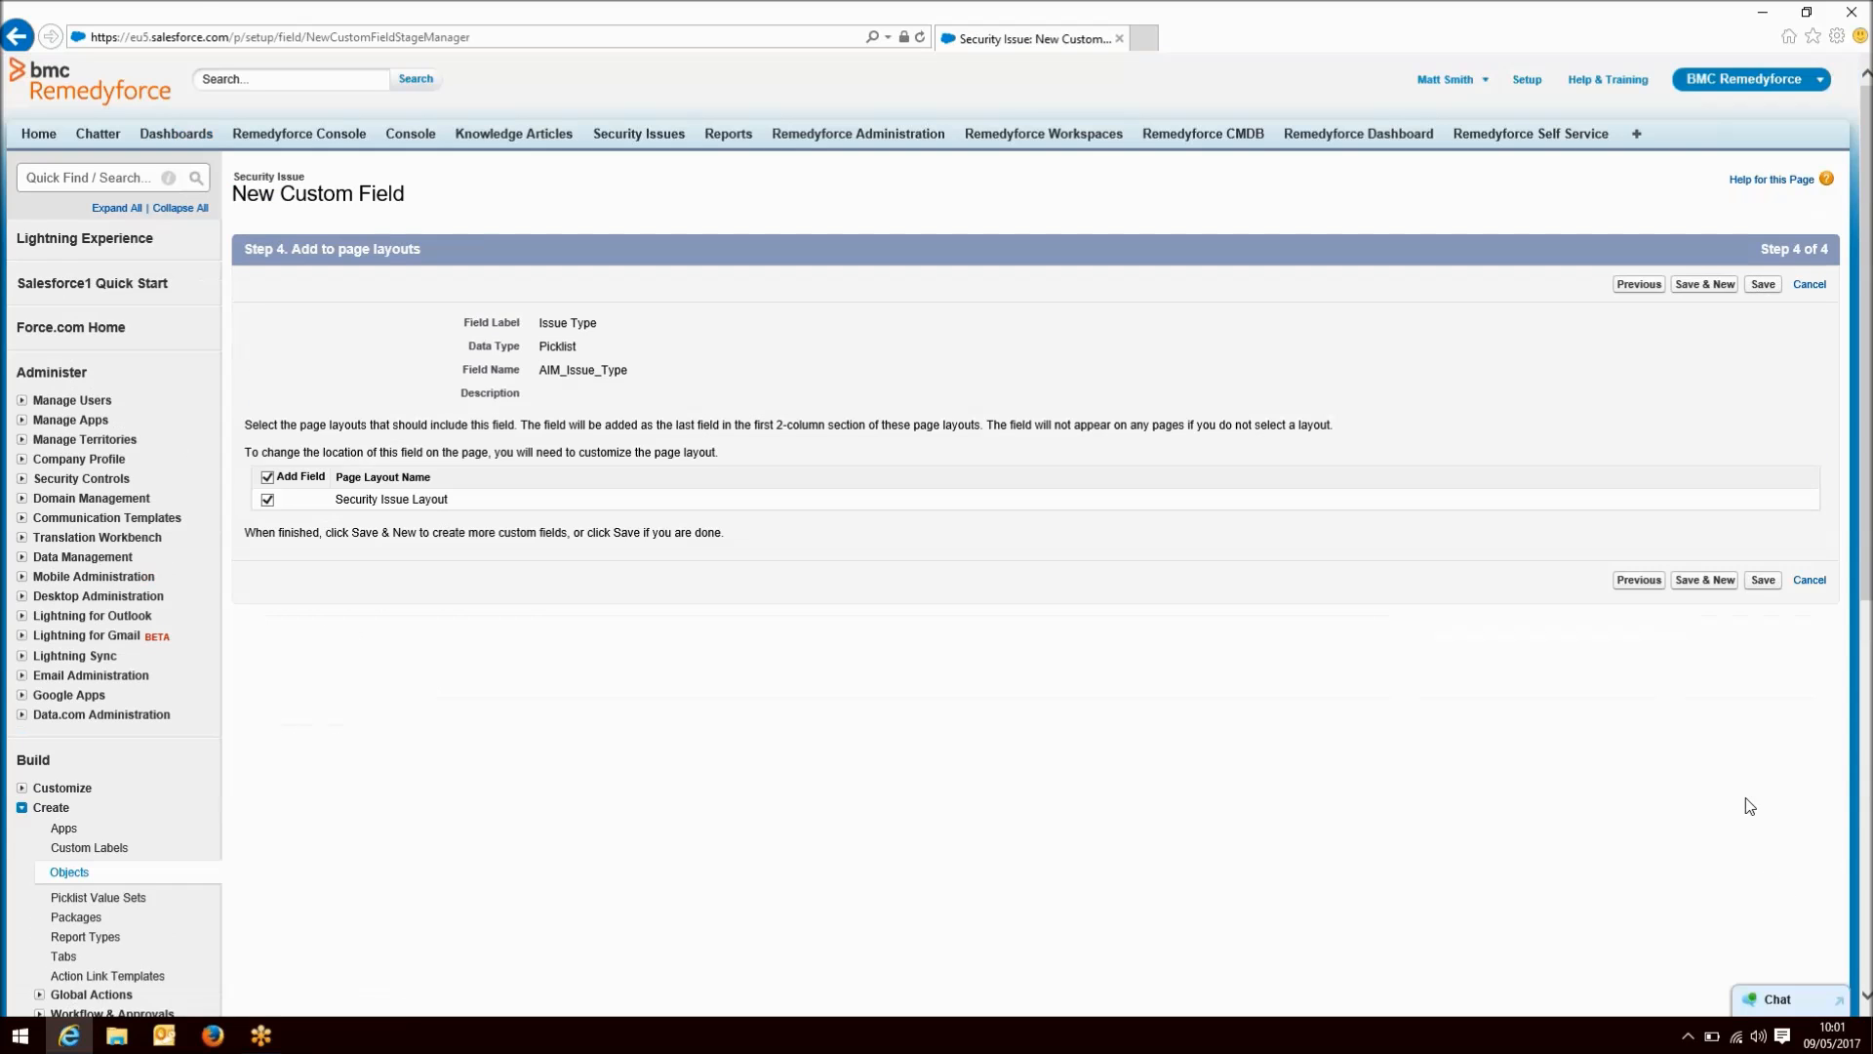
click(1703, 580)
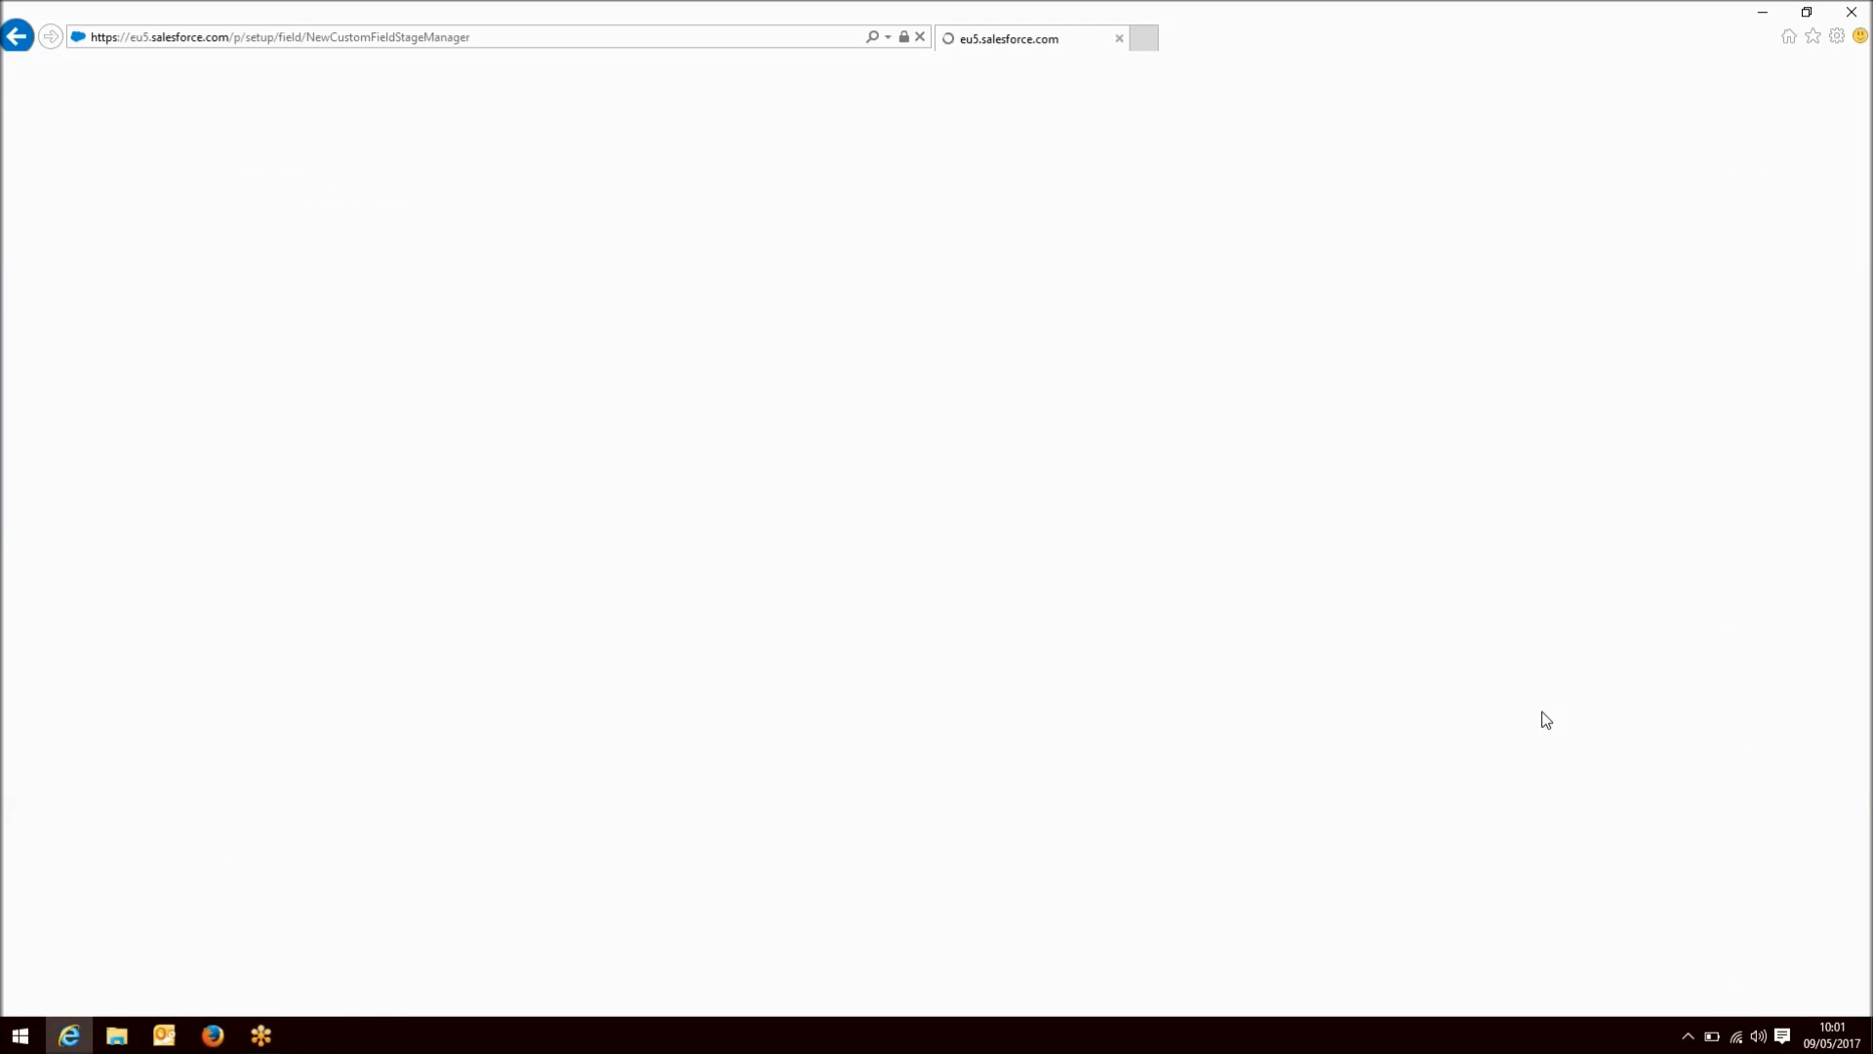
- Choose Text Area as the data type of the second custom field
scroll(1091, 687, down, 2)
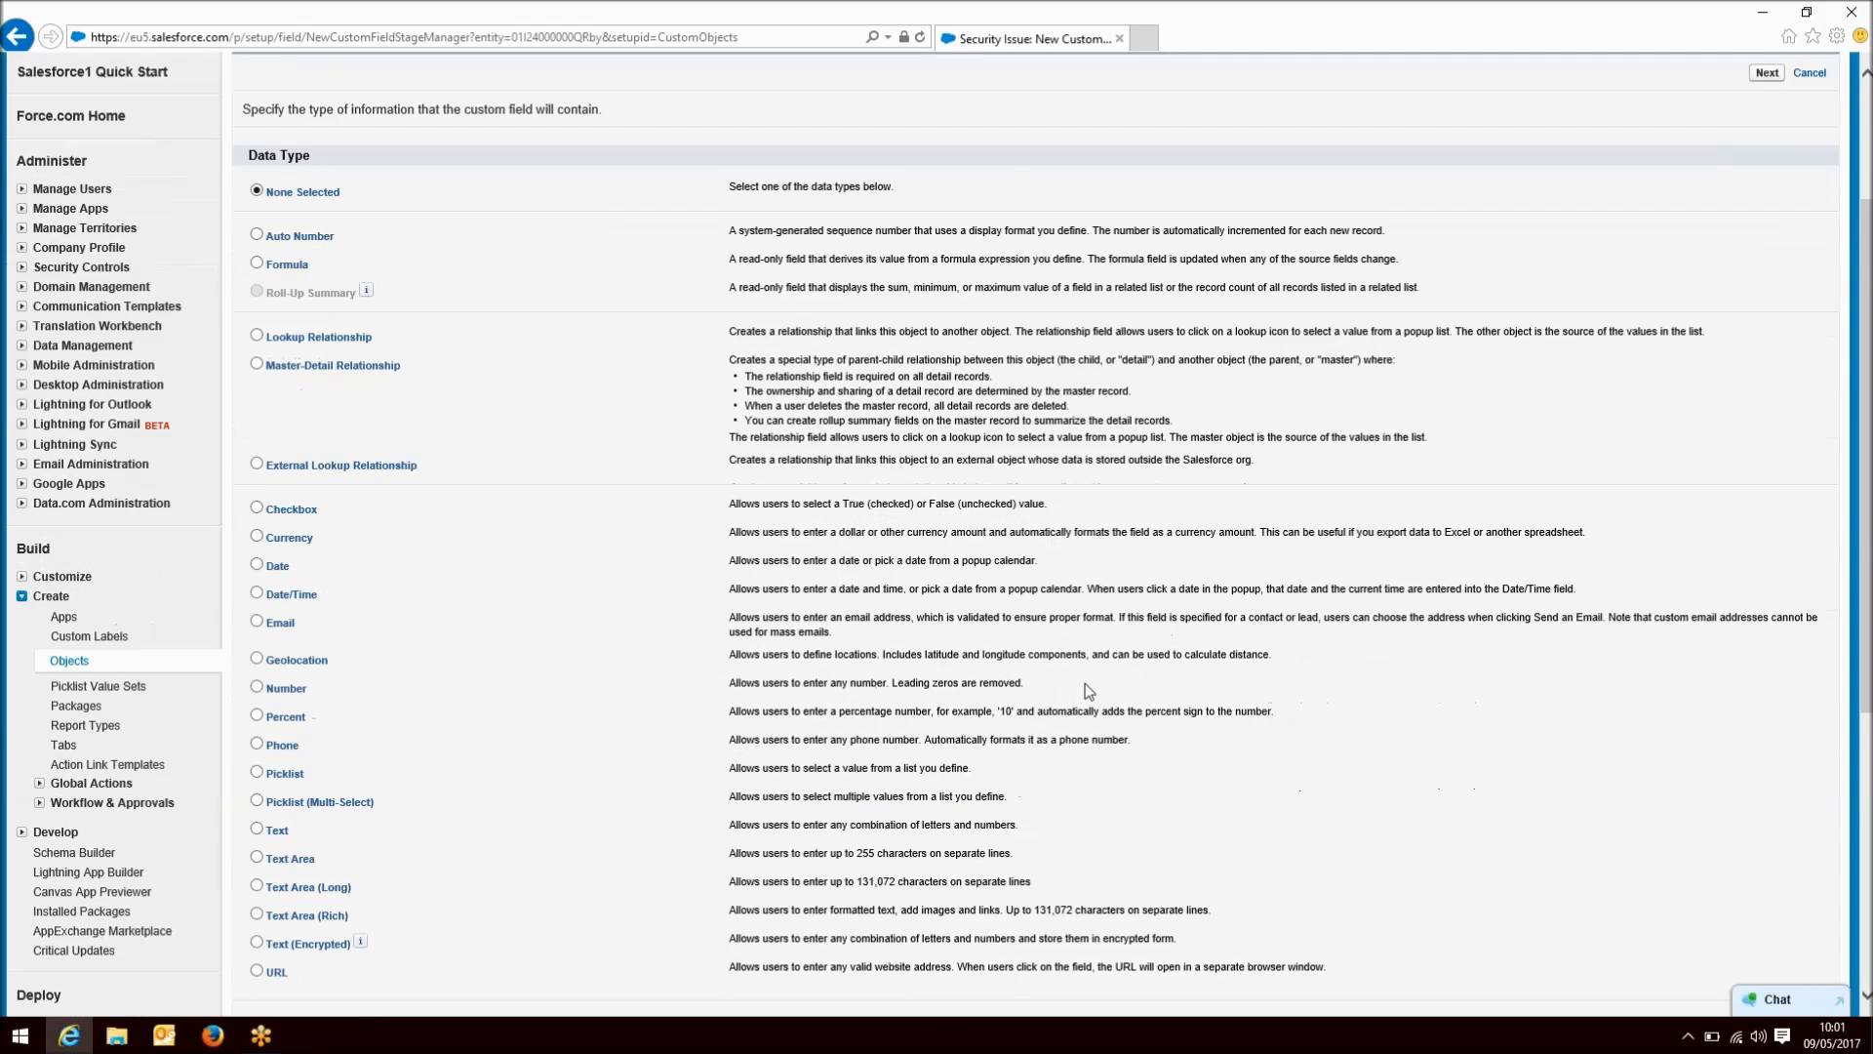
scroll(1086, 689, down, 1)
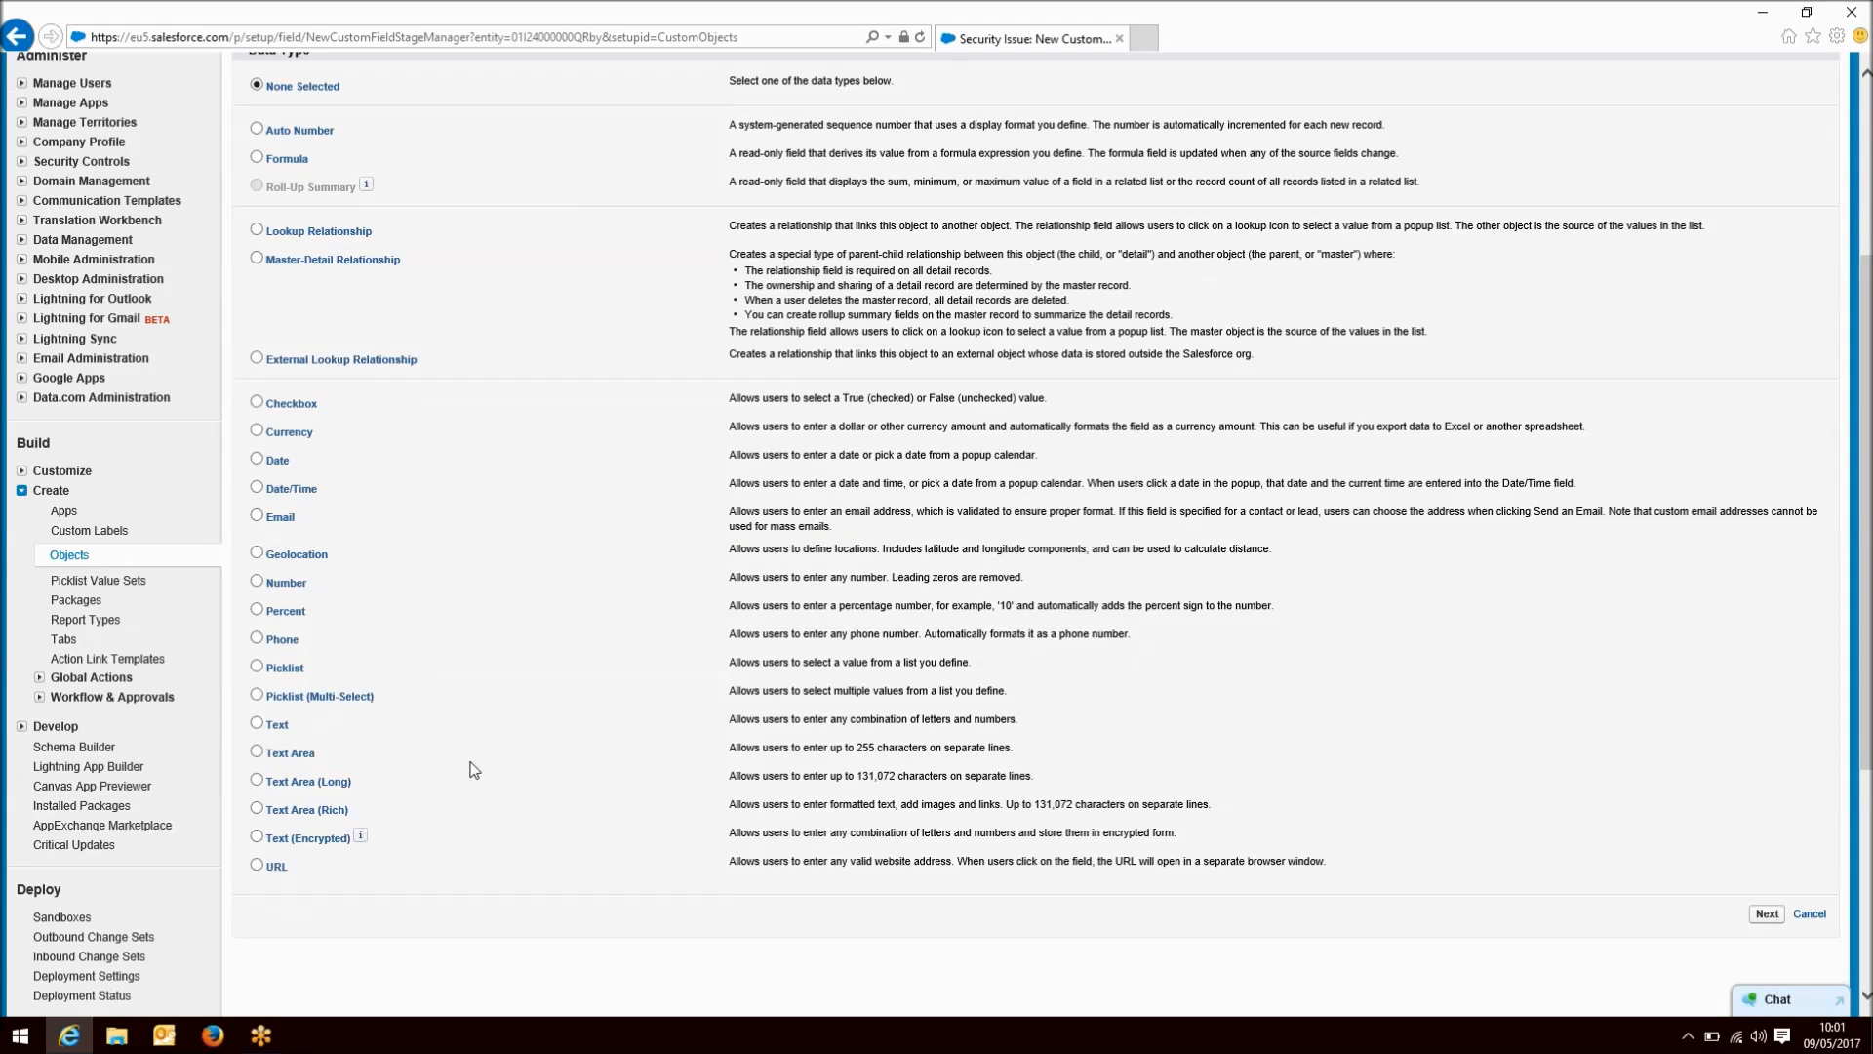
click(292, 751)
click(1764, 915)
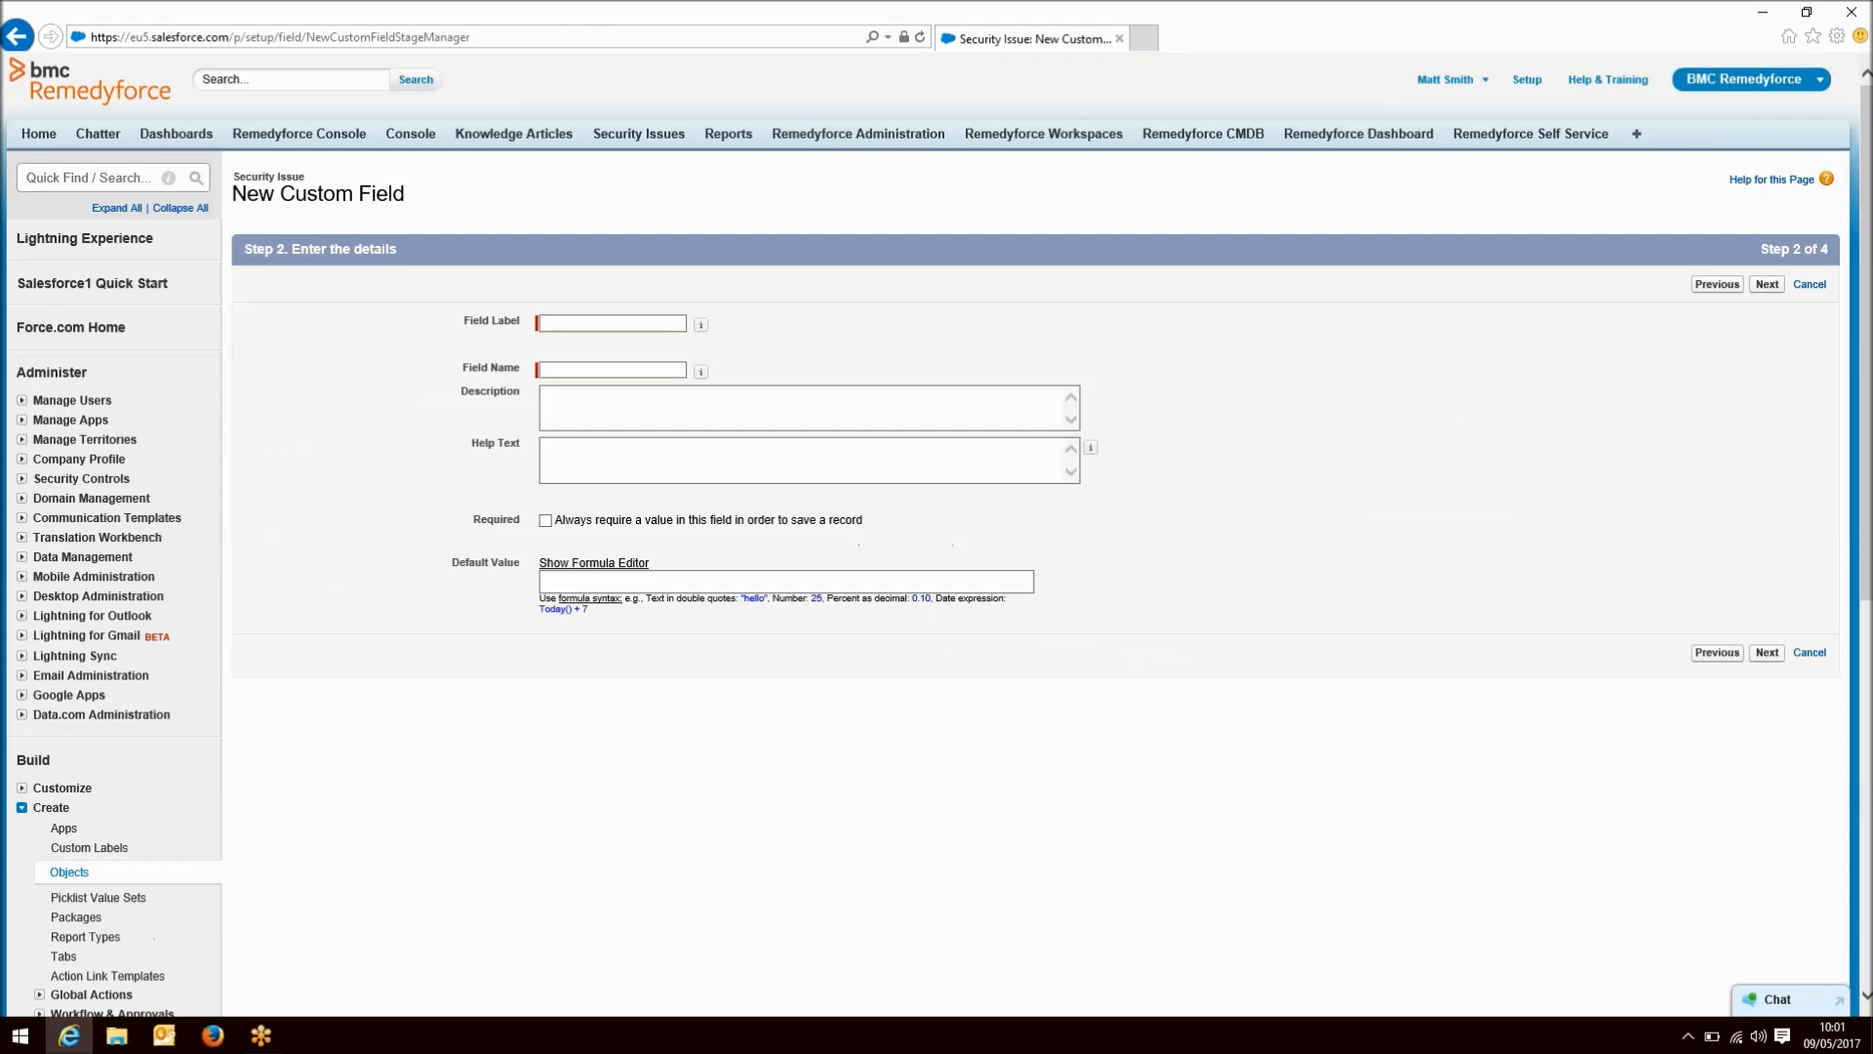
- Label the text area field Description, name it AIM_Description, and save it with the default profile visibility and page layout
click(554, 325)
text(Description)
click(547, 369)
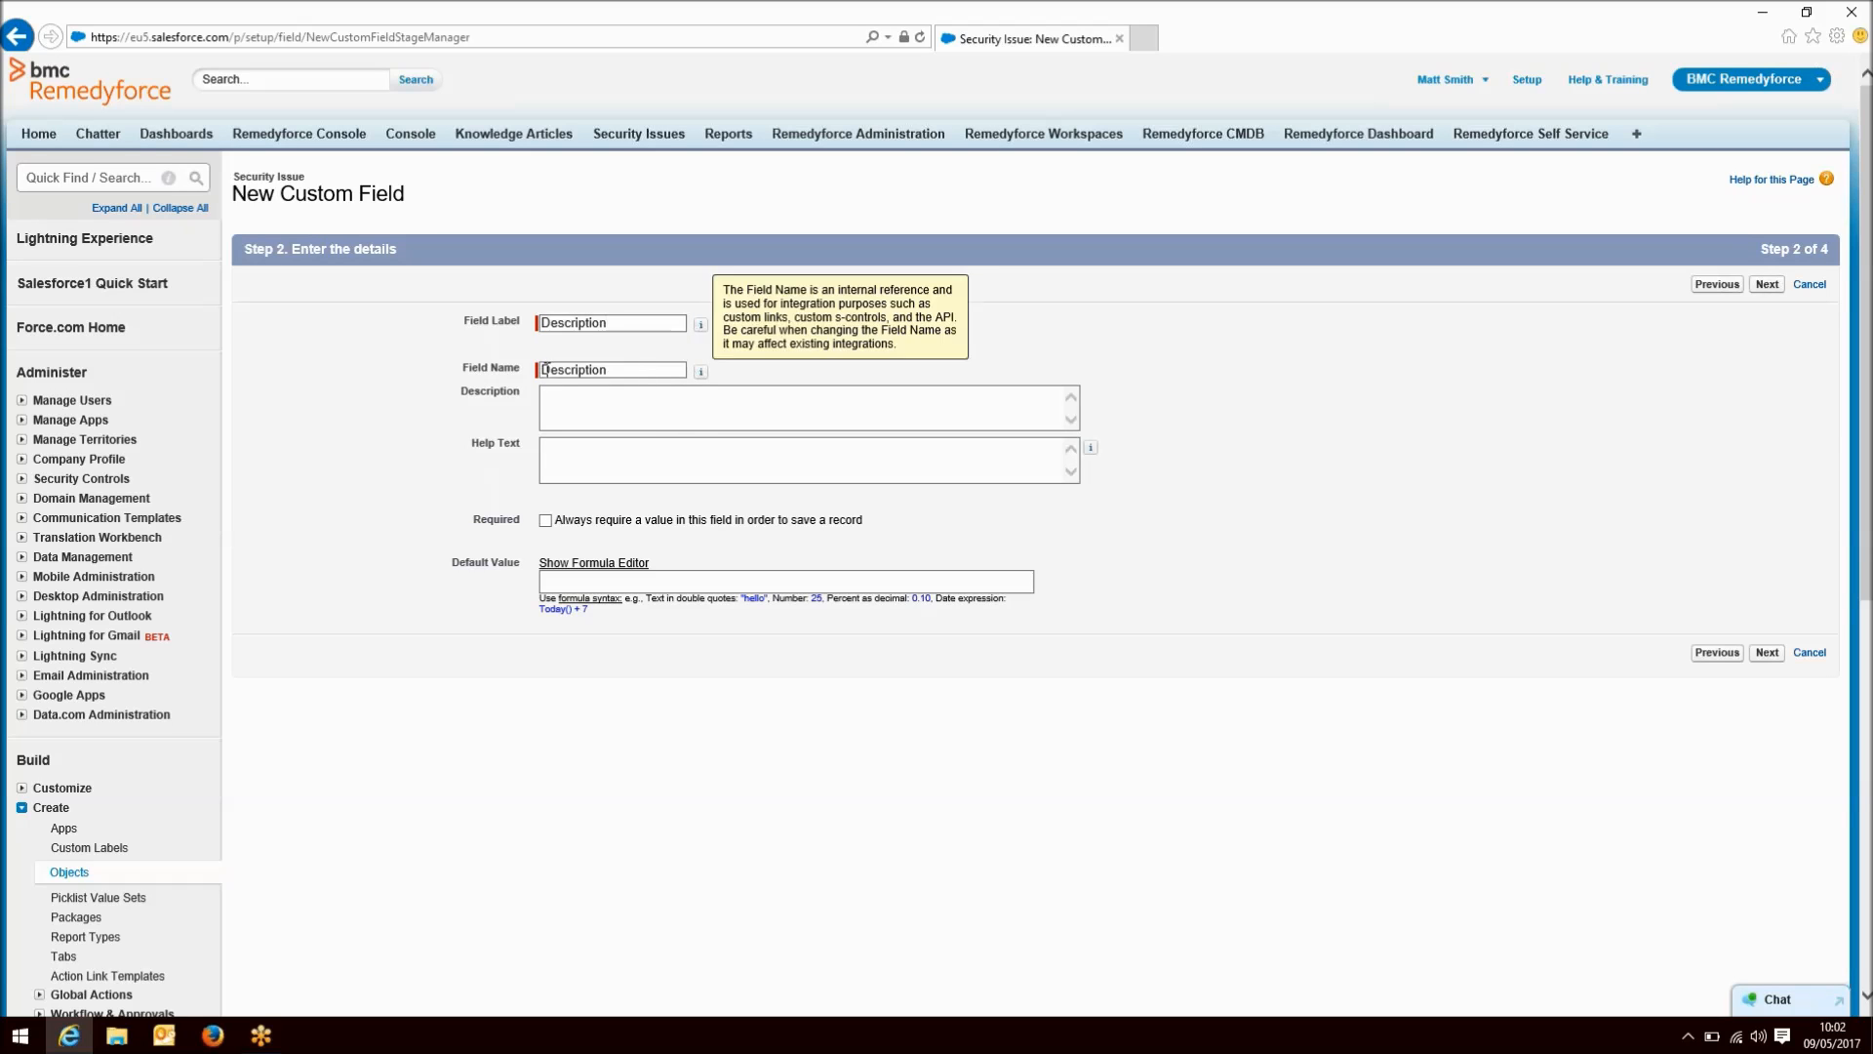
text(AIM_)
click(579, 408)
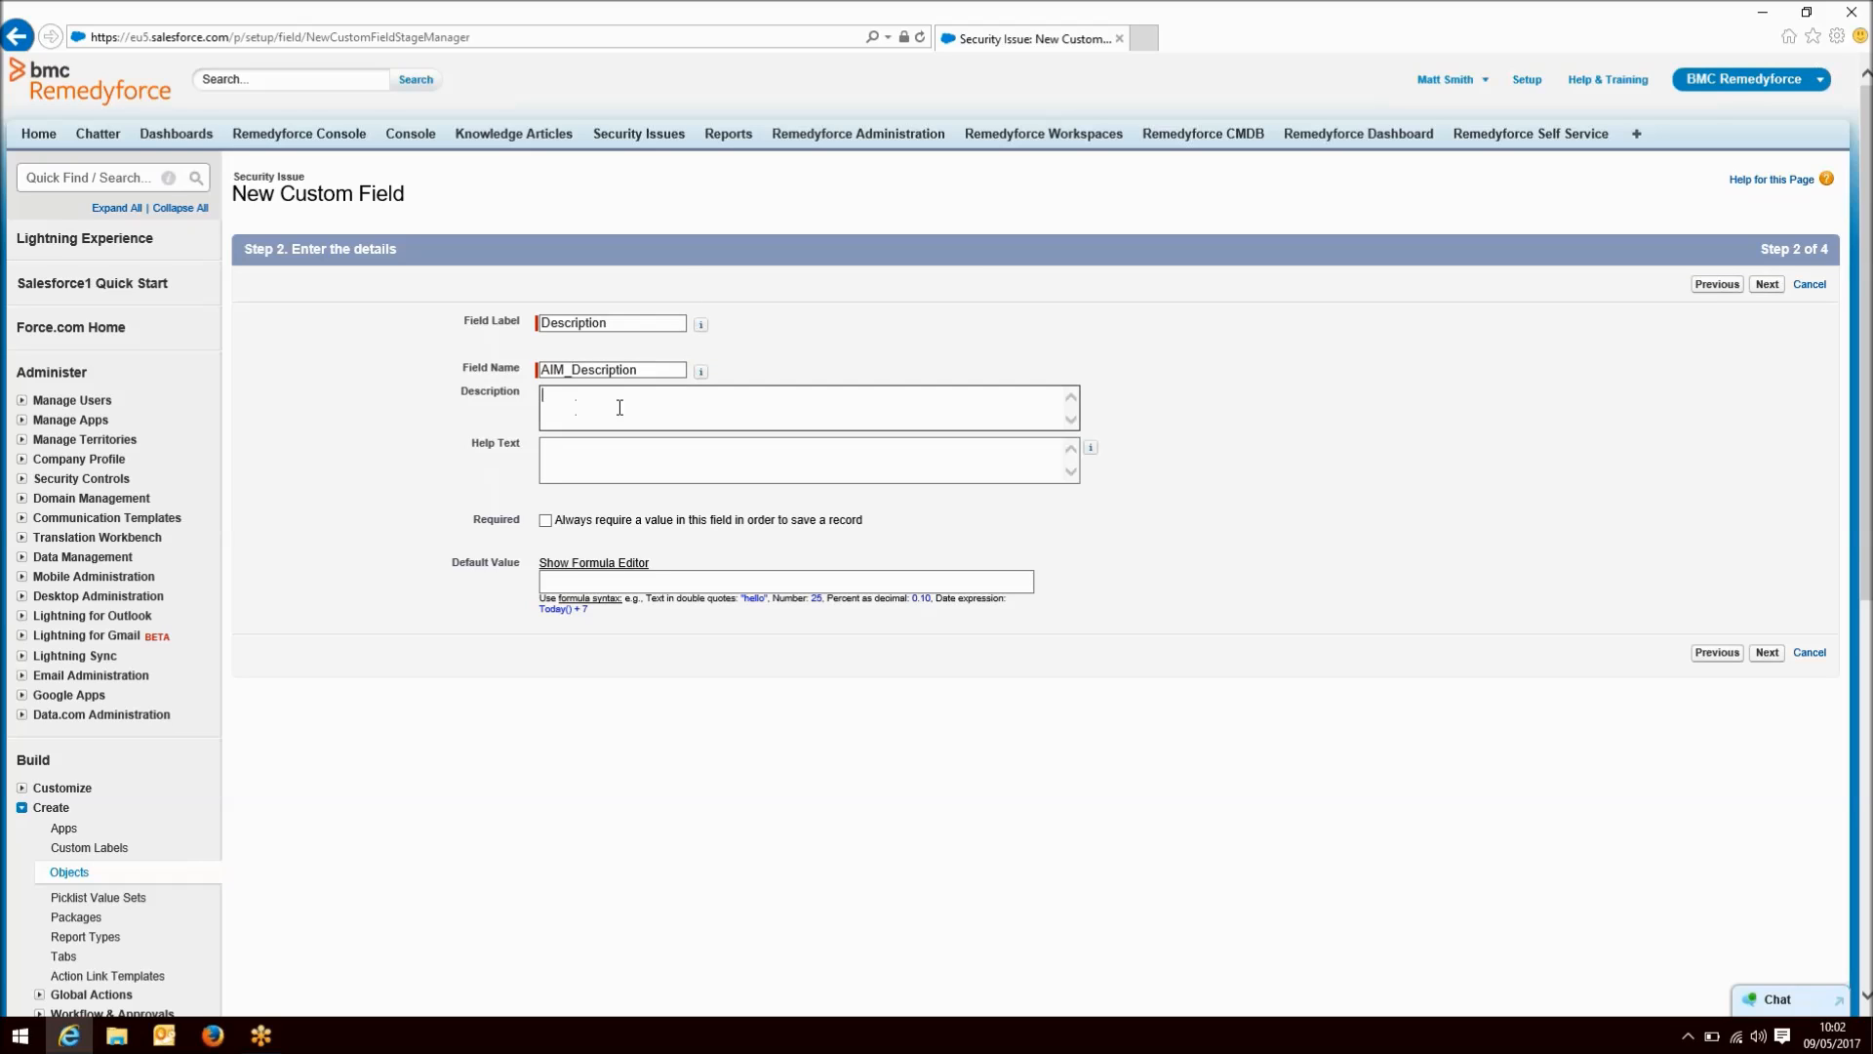
click(1767, 288)
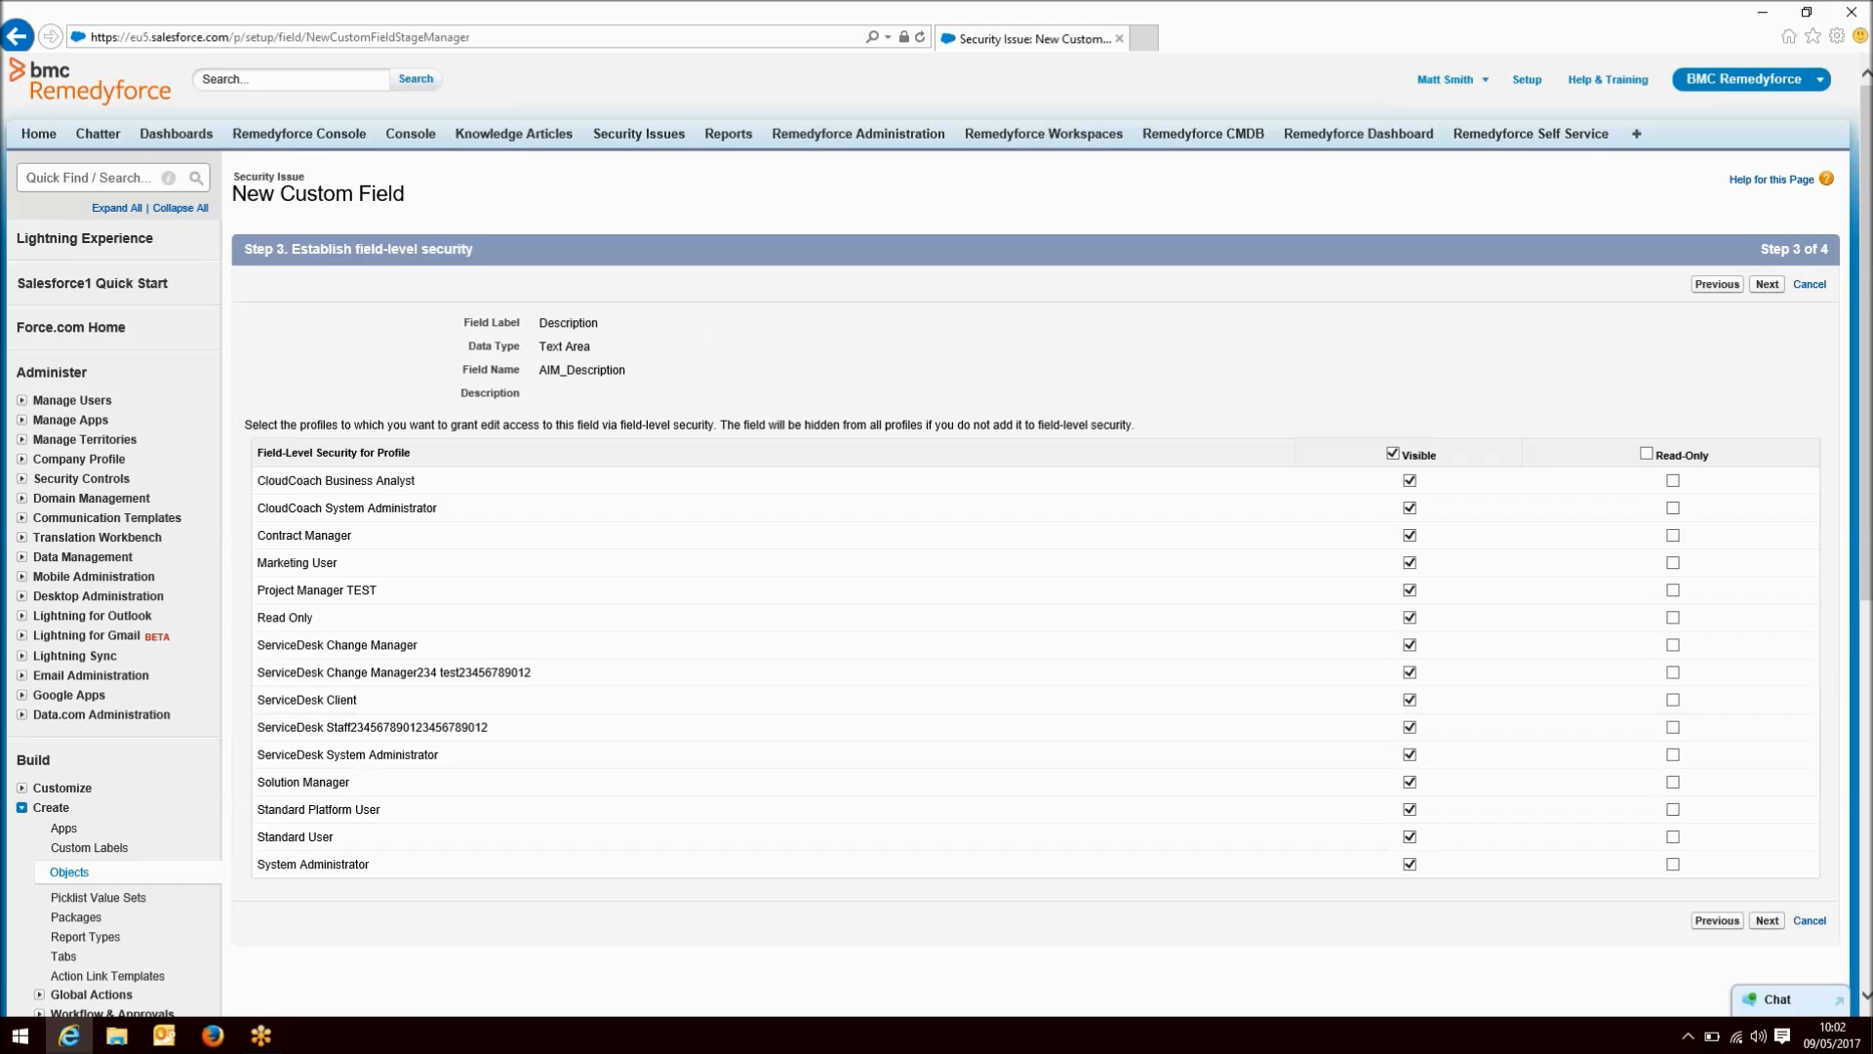
click(1767, 283)
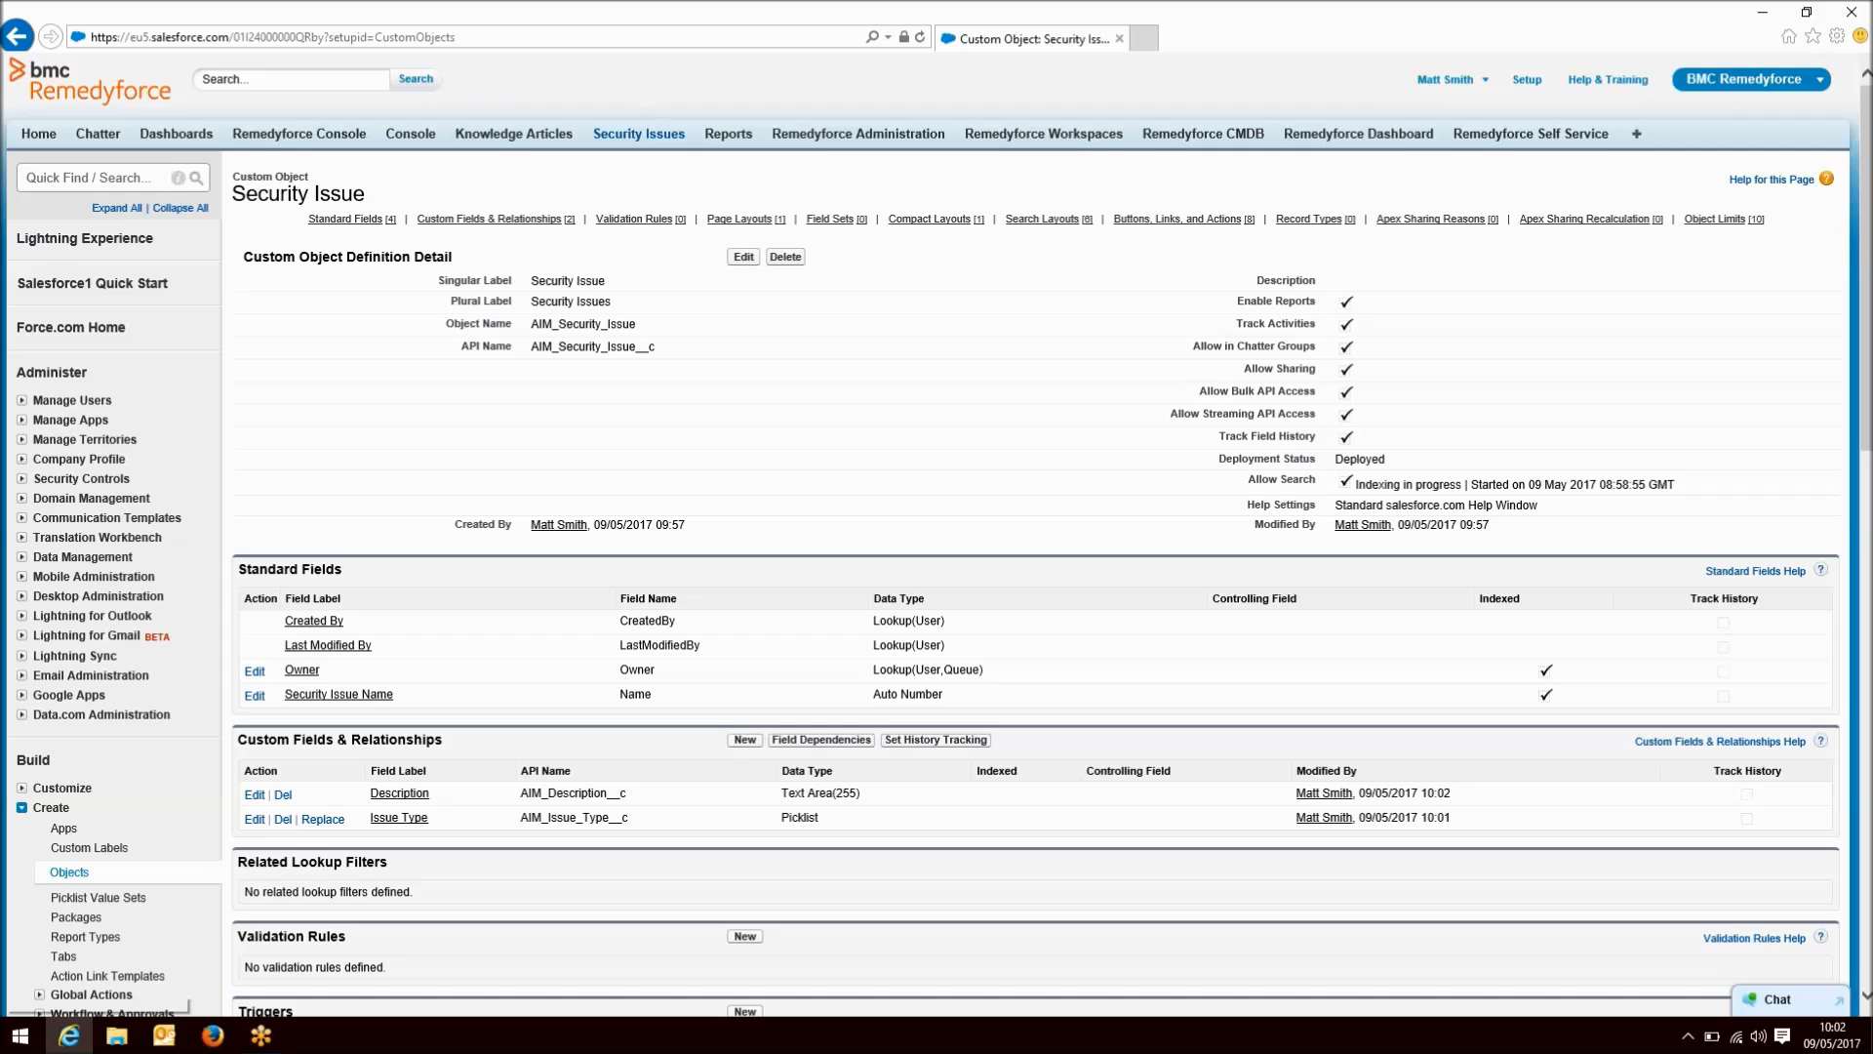
- Create and save a Security Issue record in a separate browser tab with Issue Type Data and the description "Security breach"
right_click(647, 137)
click(722, 175)
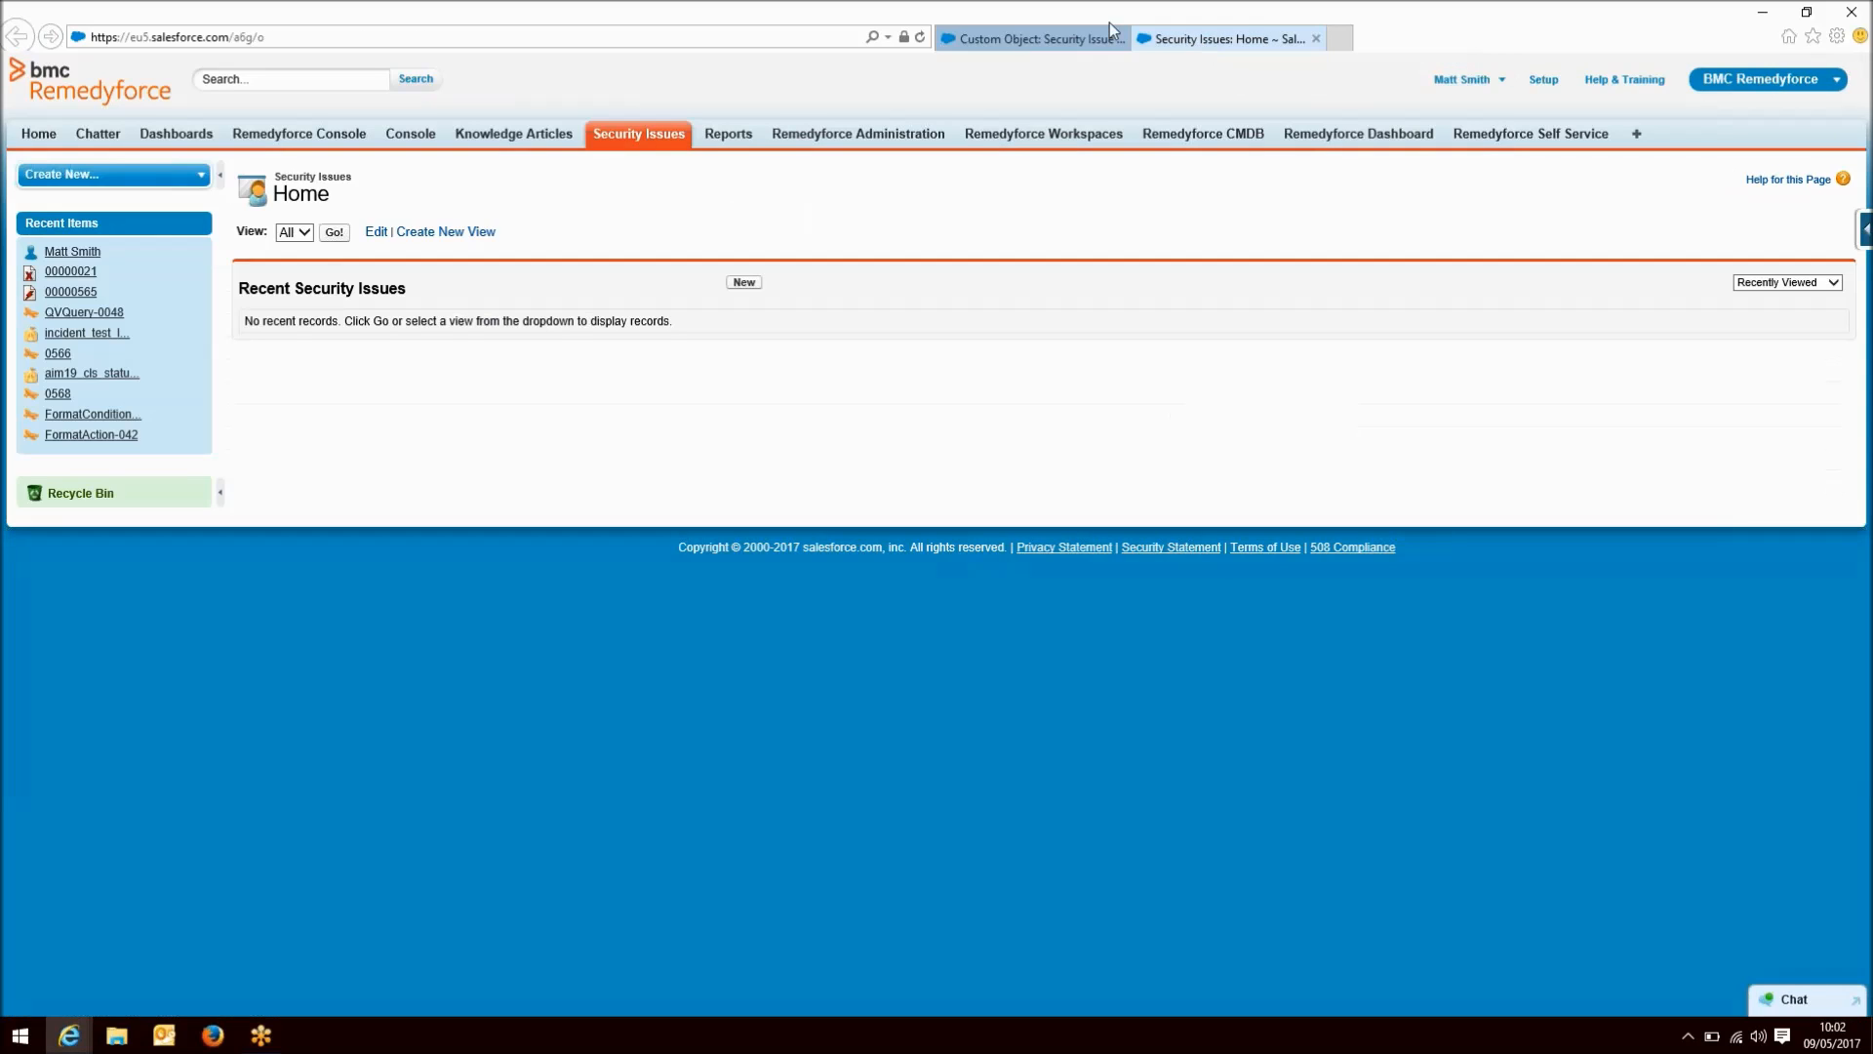
click(744, 282)
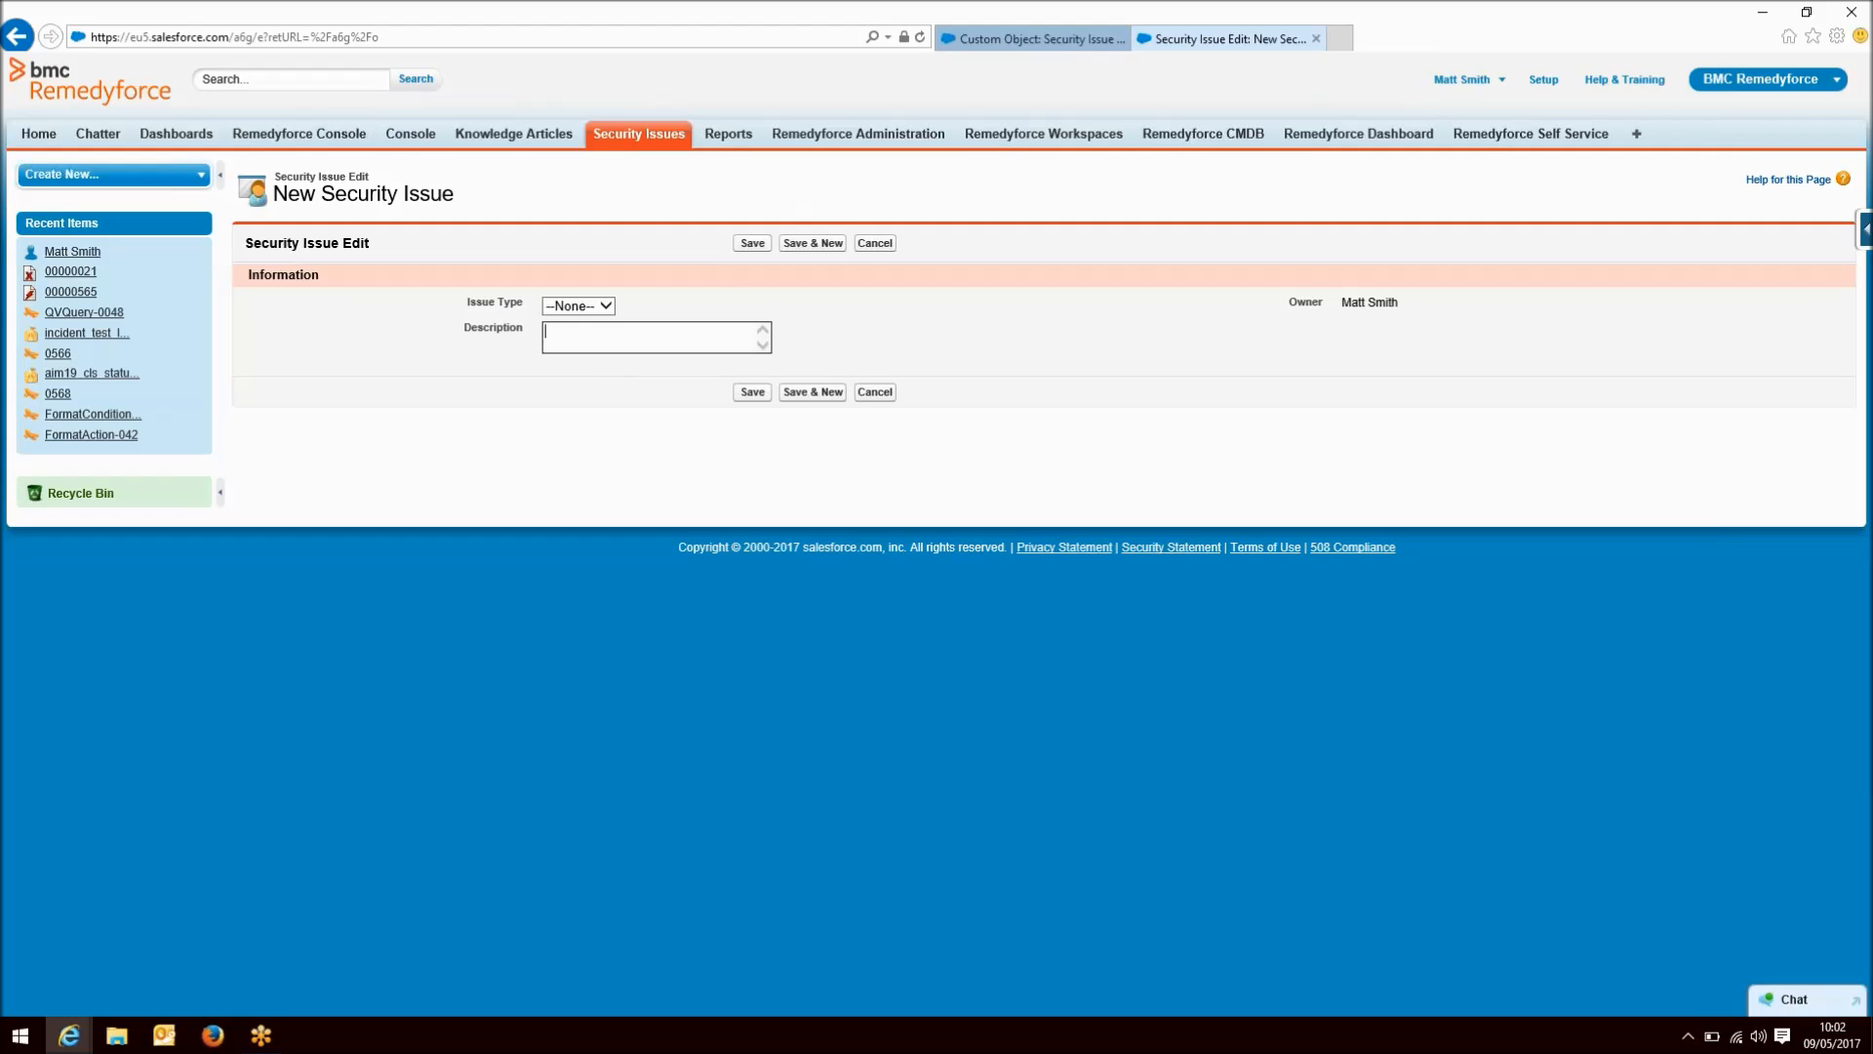
click(595, 308)
click(592, 335)
click(592, 336)
text(Security breach)
click(750, 245)
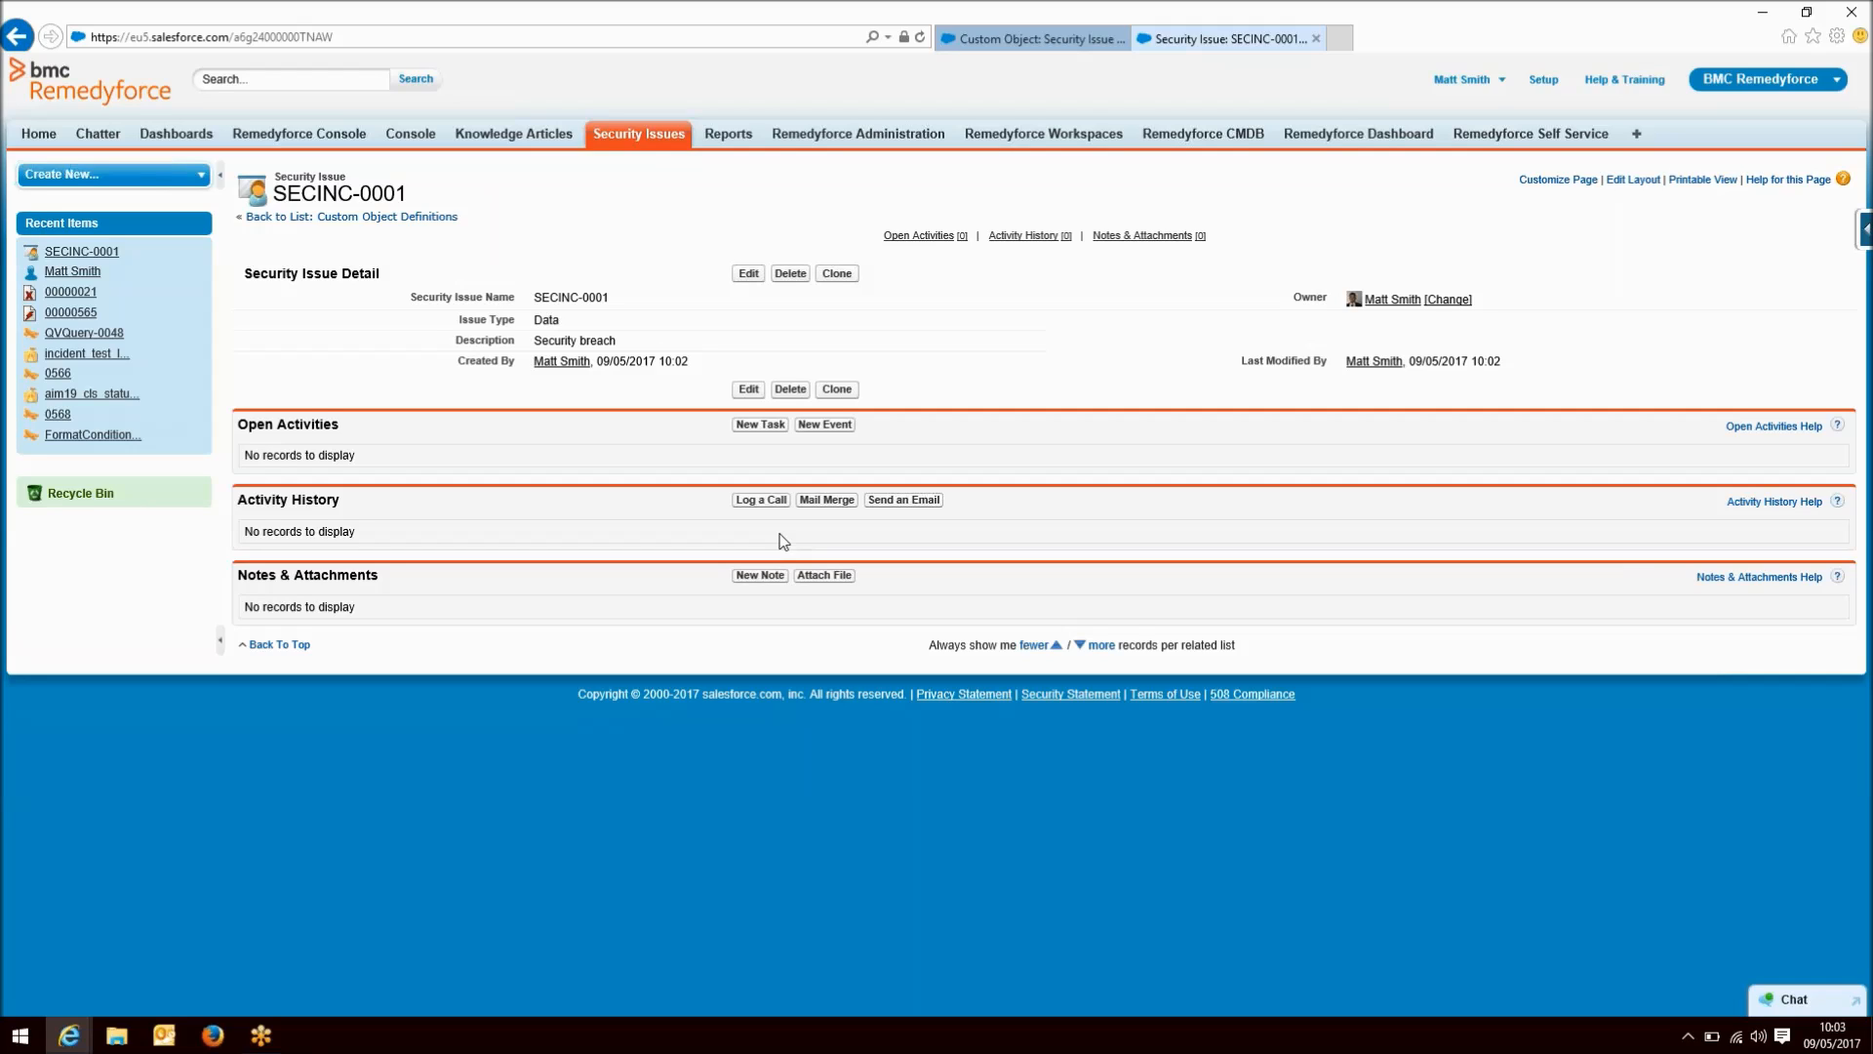
- Close the record's browser tab and start a new Lookup Relationship field on the Security Issue object
click(1054, 39)
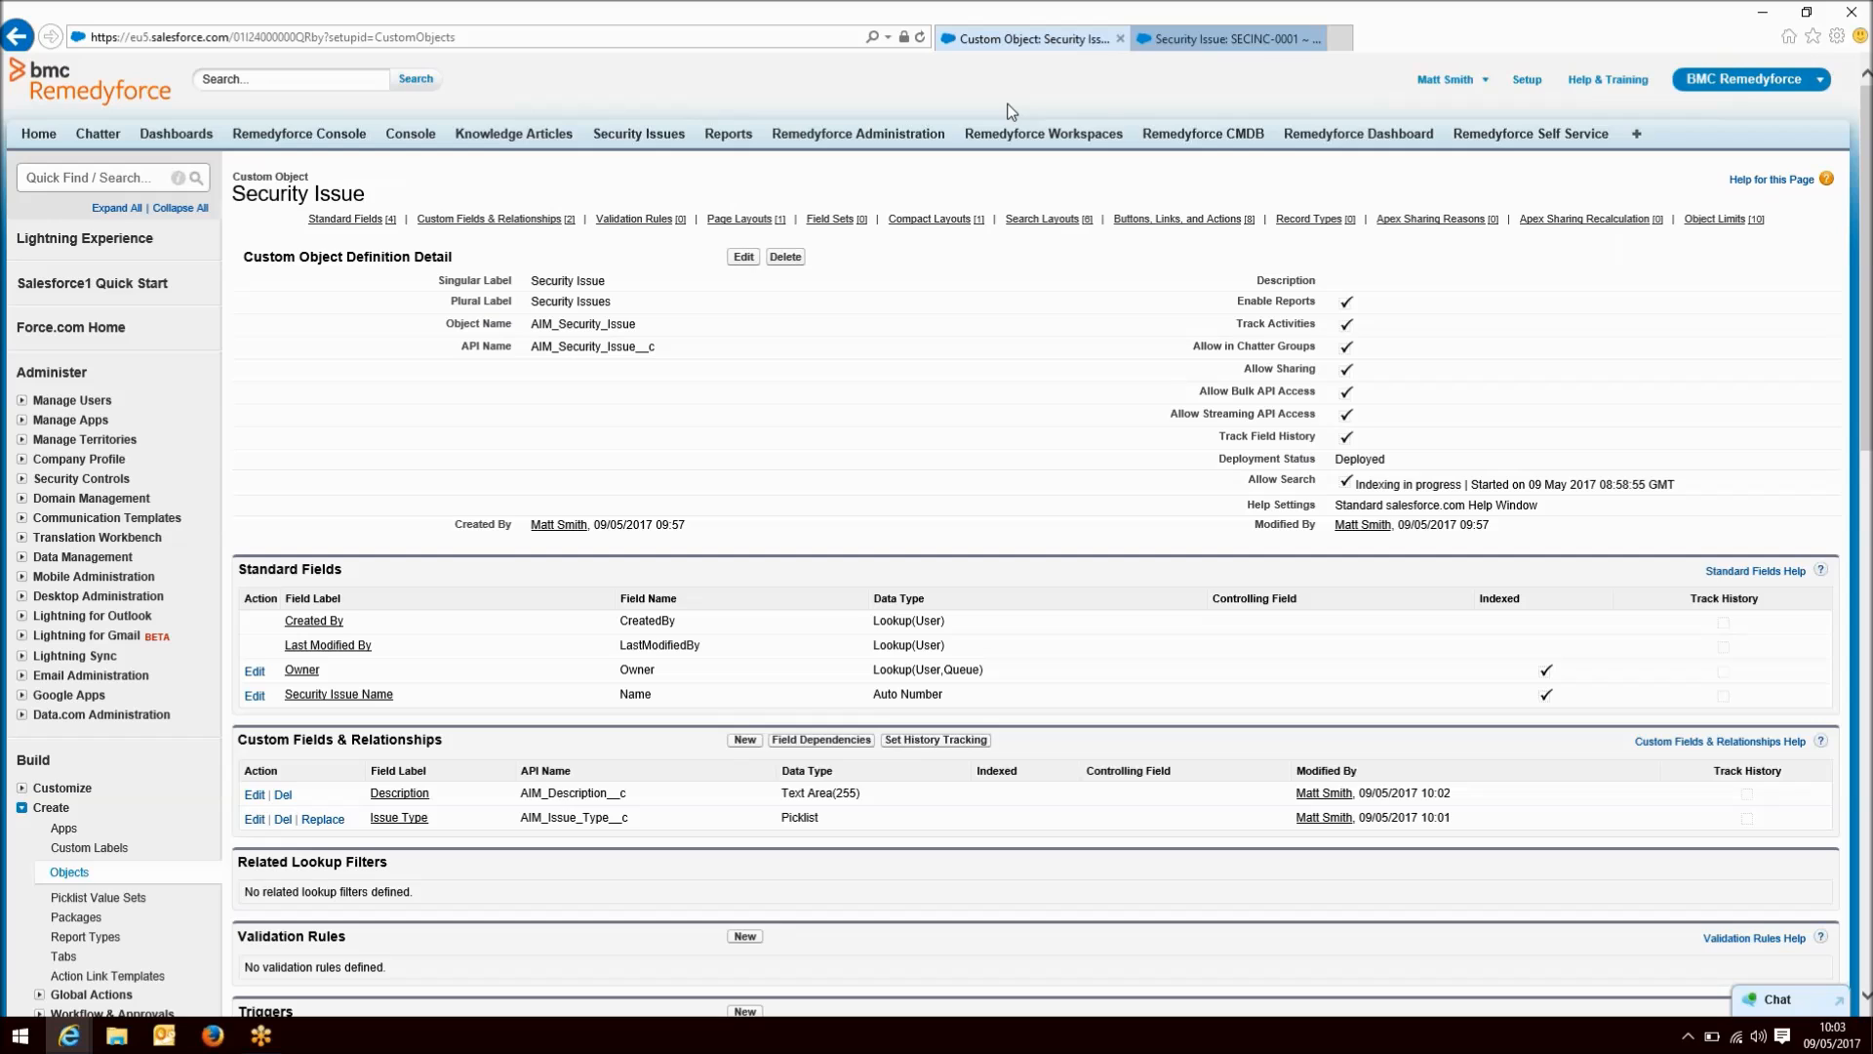
click(1315, 39)
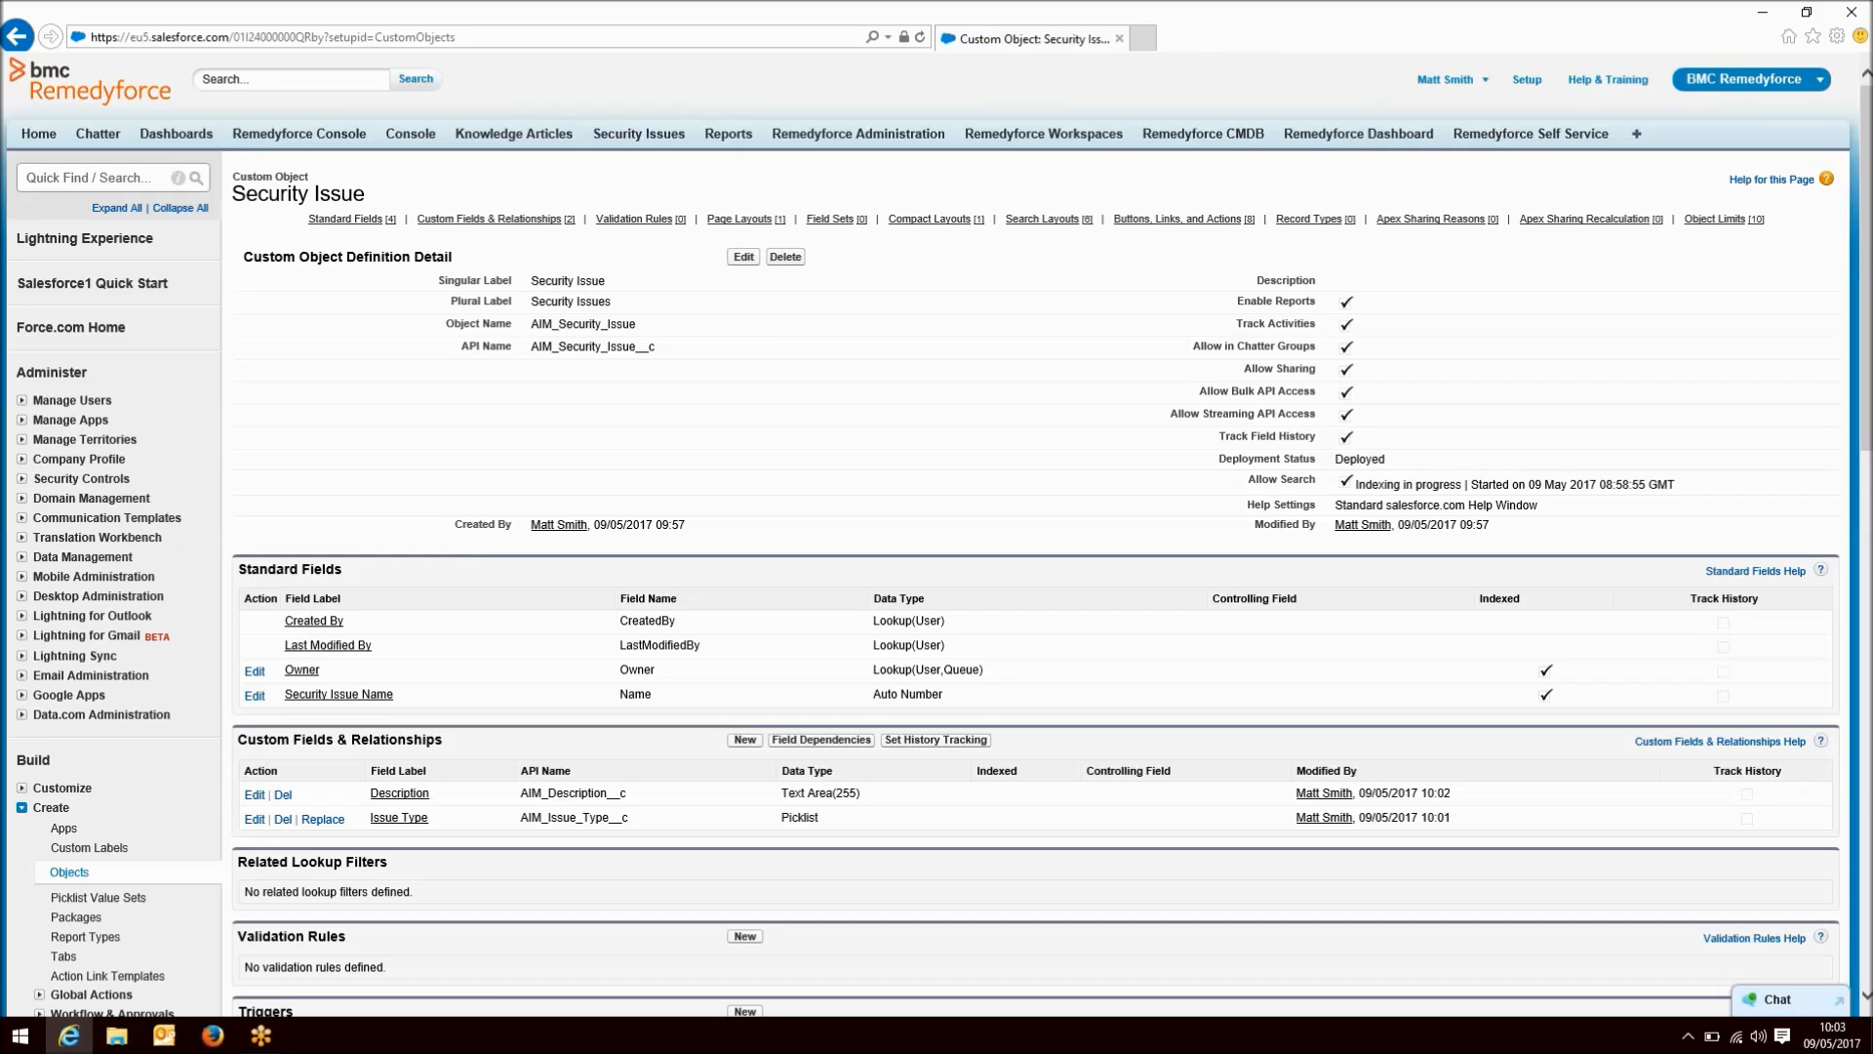
click(749, 740)
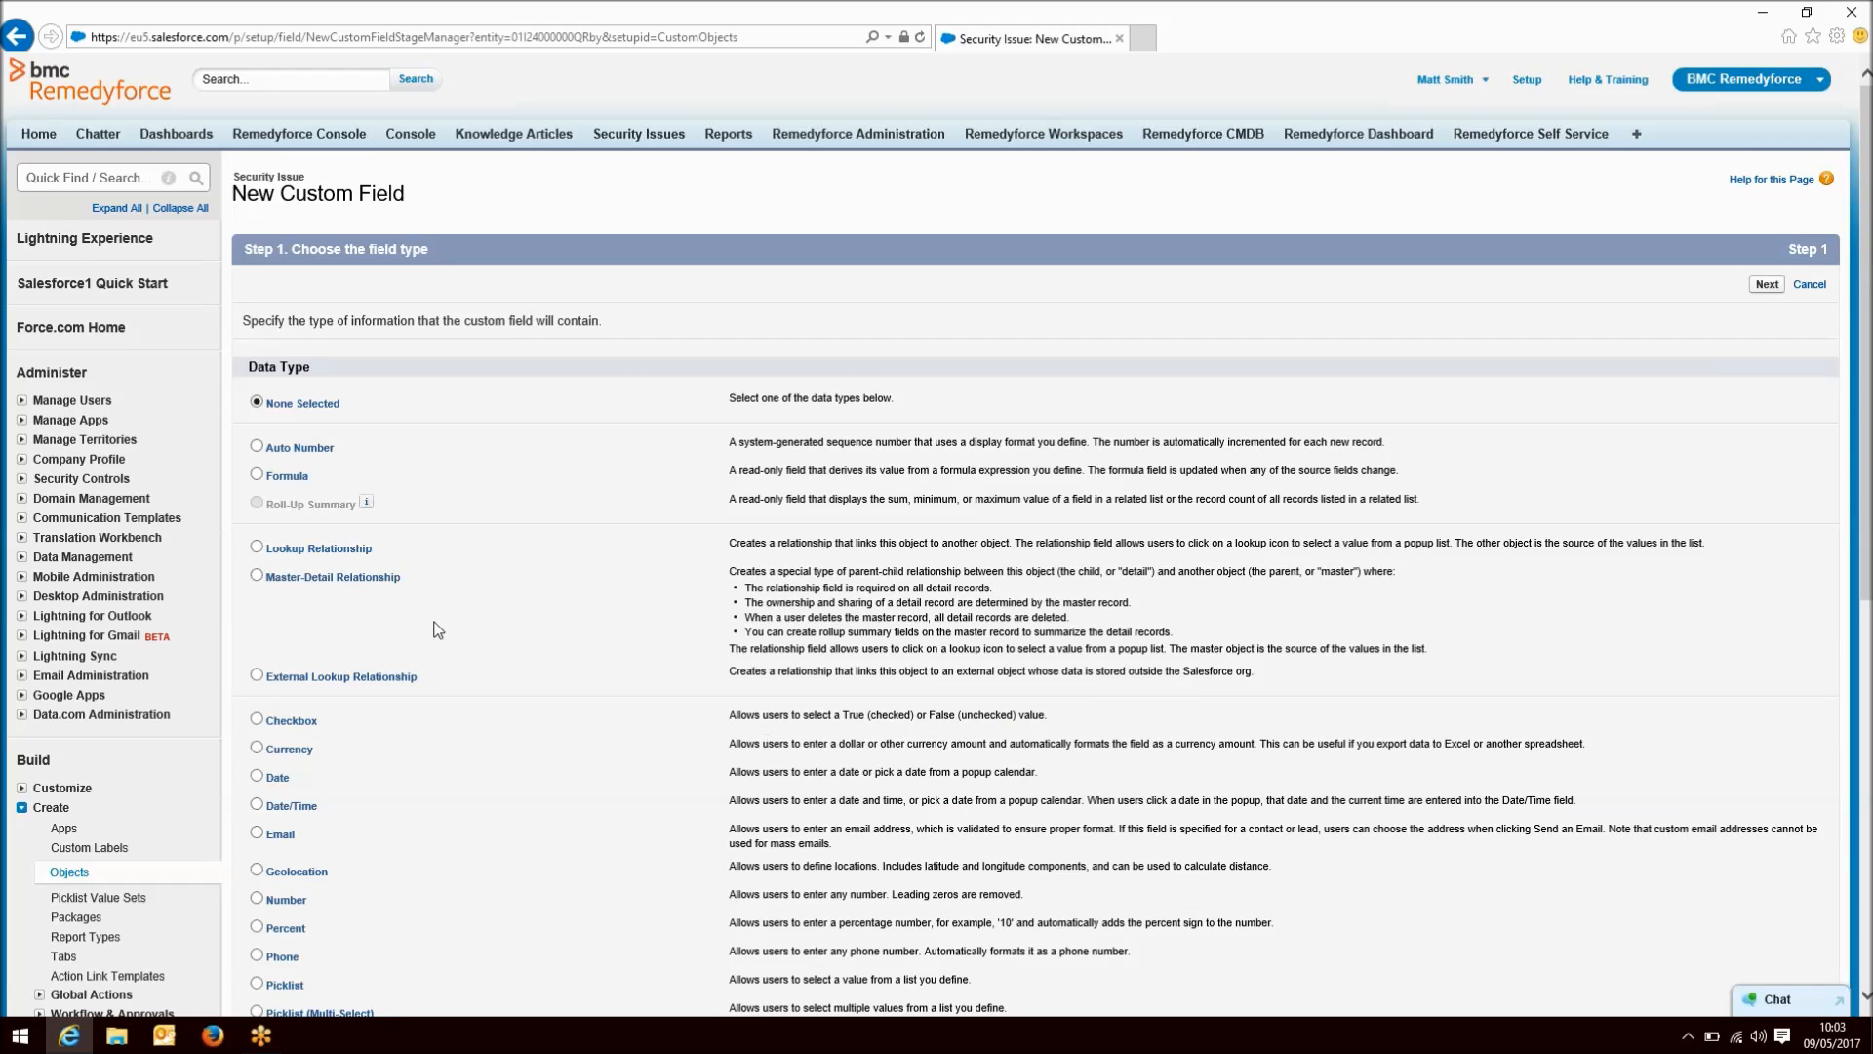
click(302, 550)
click(1773, 285)
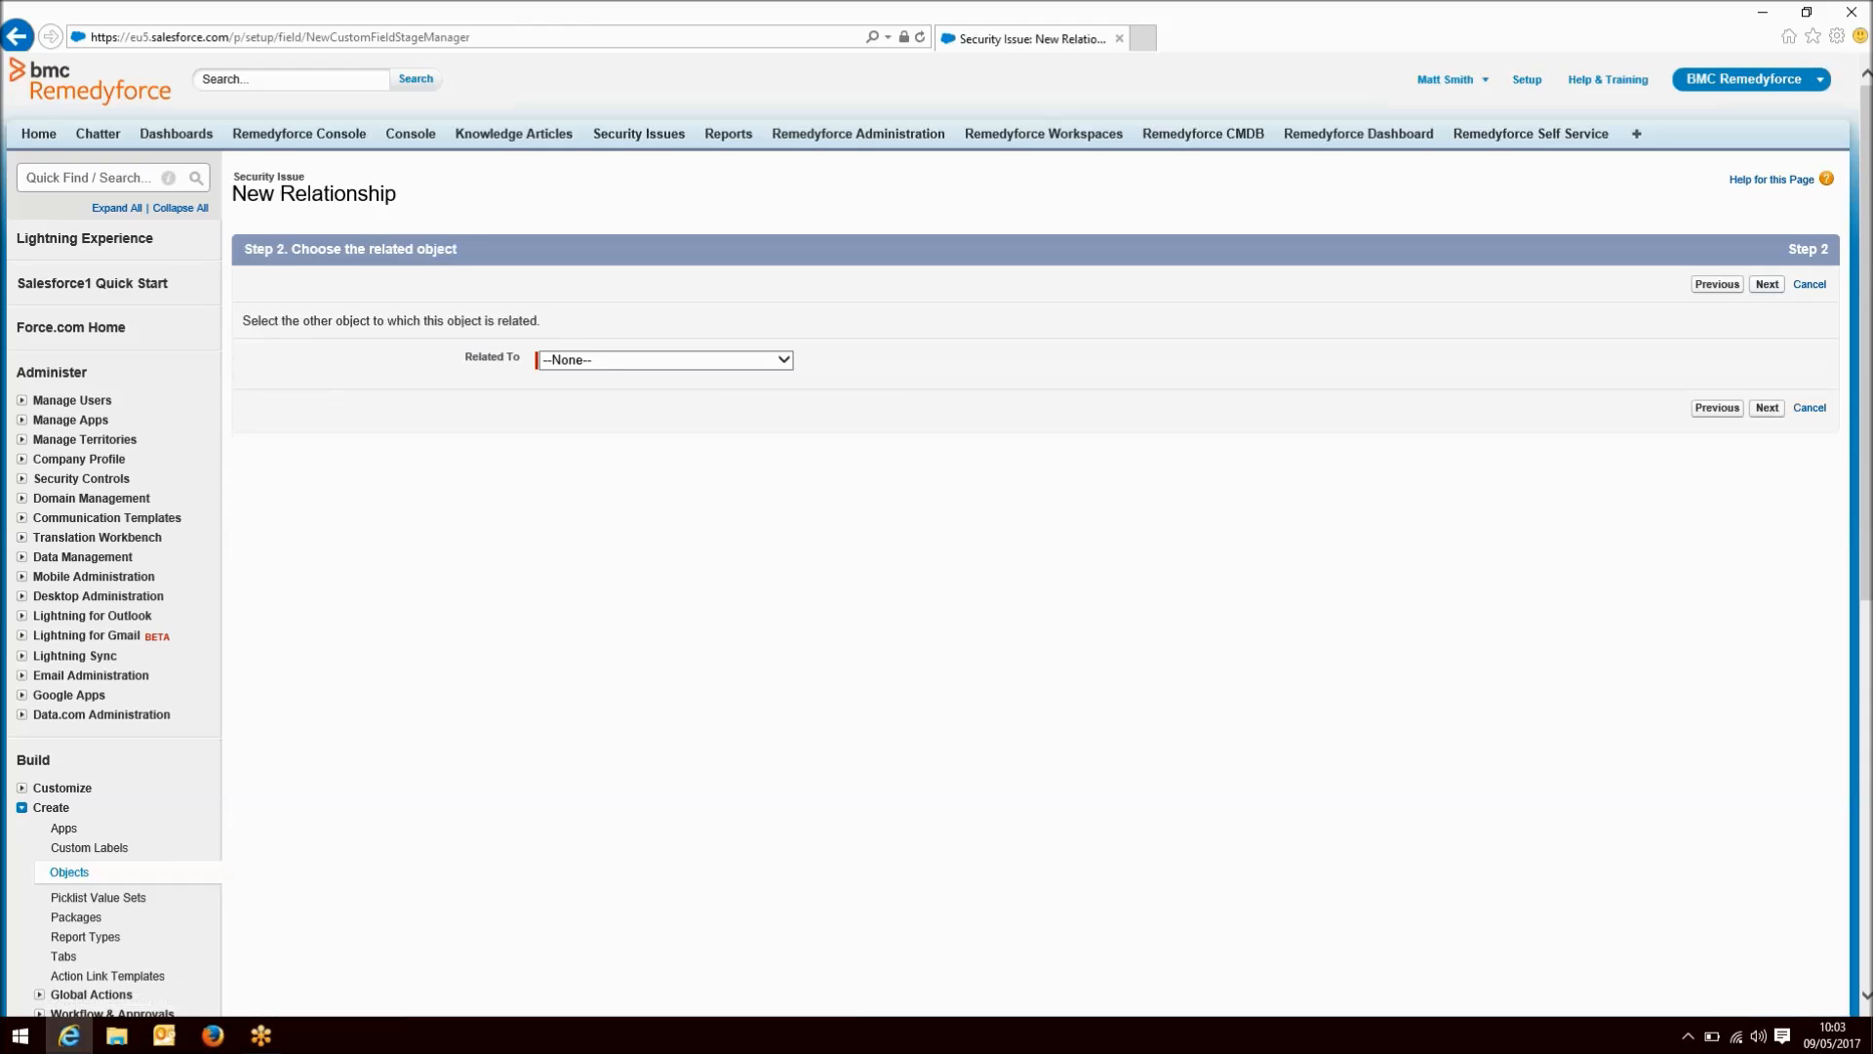
- Relate the new lookup field to the Incident object and proceed to its label and name settings
click(680, 362)
text(in)
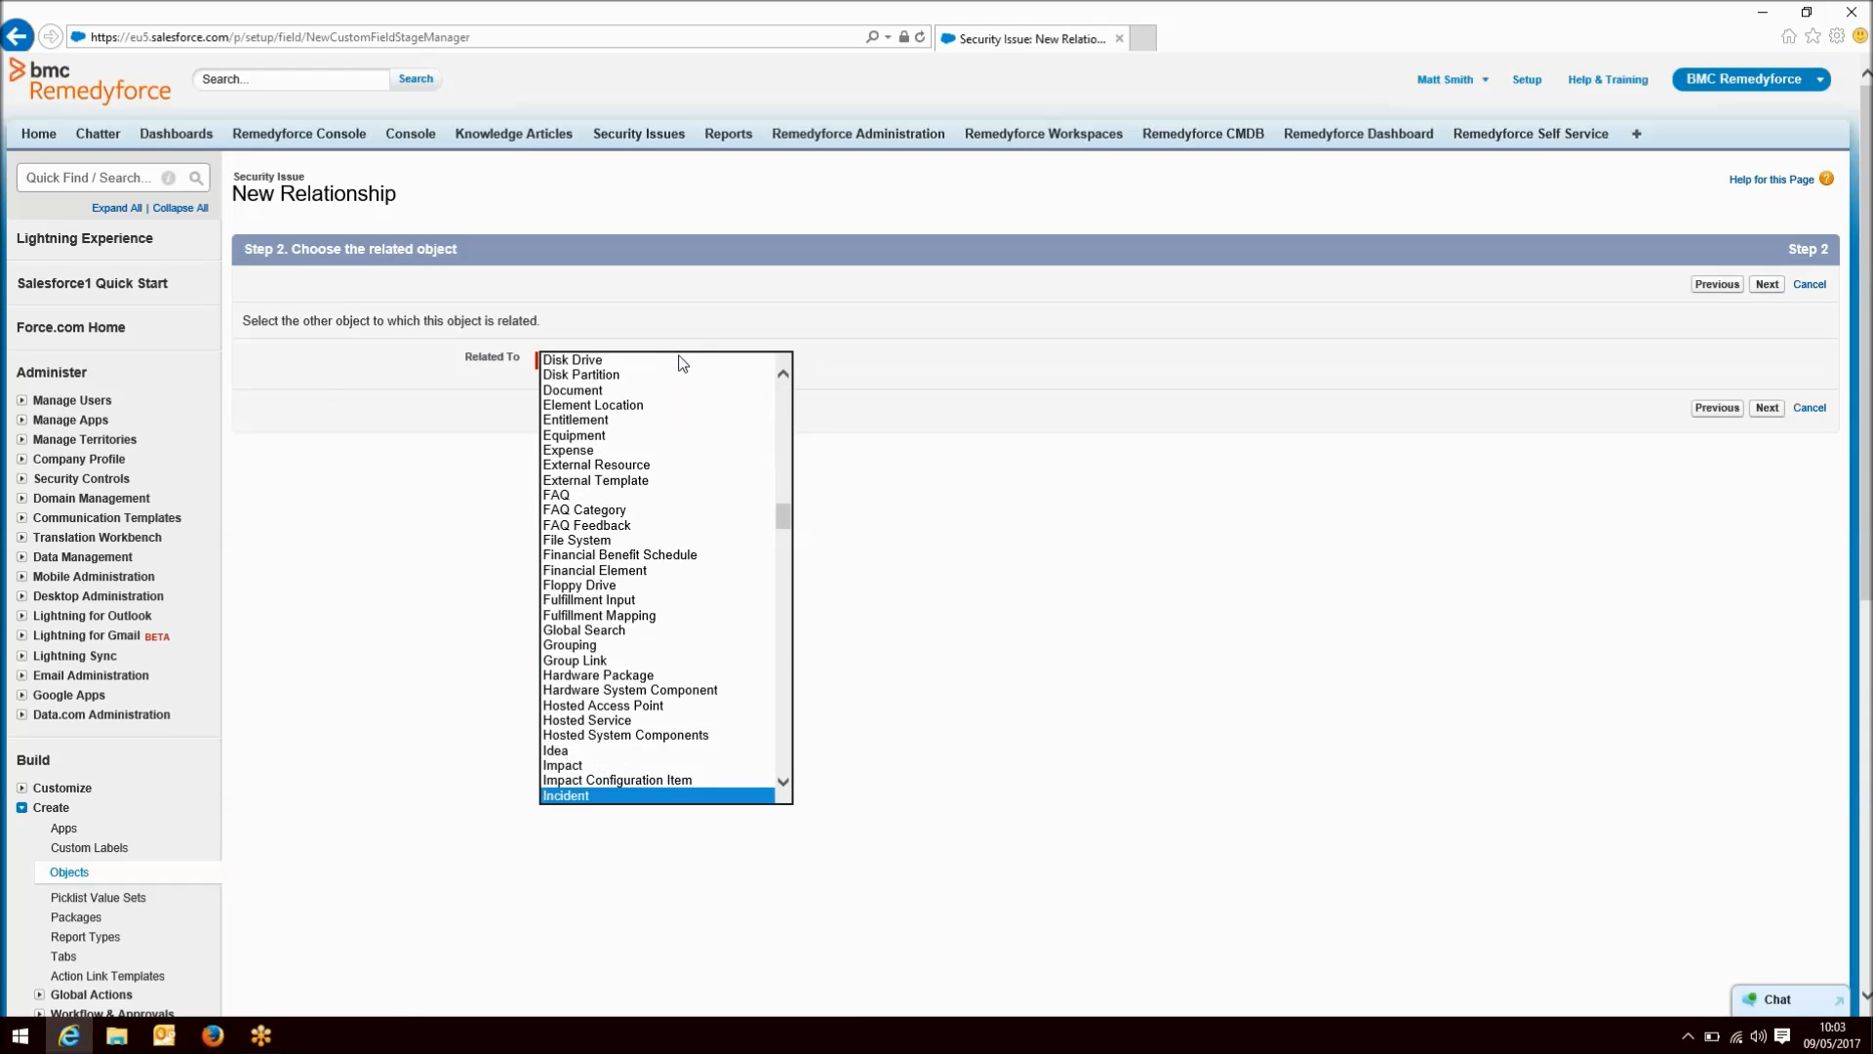
click(602, 796)
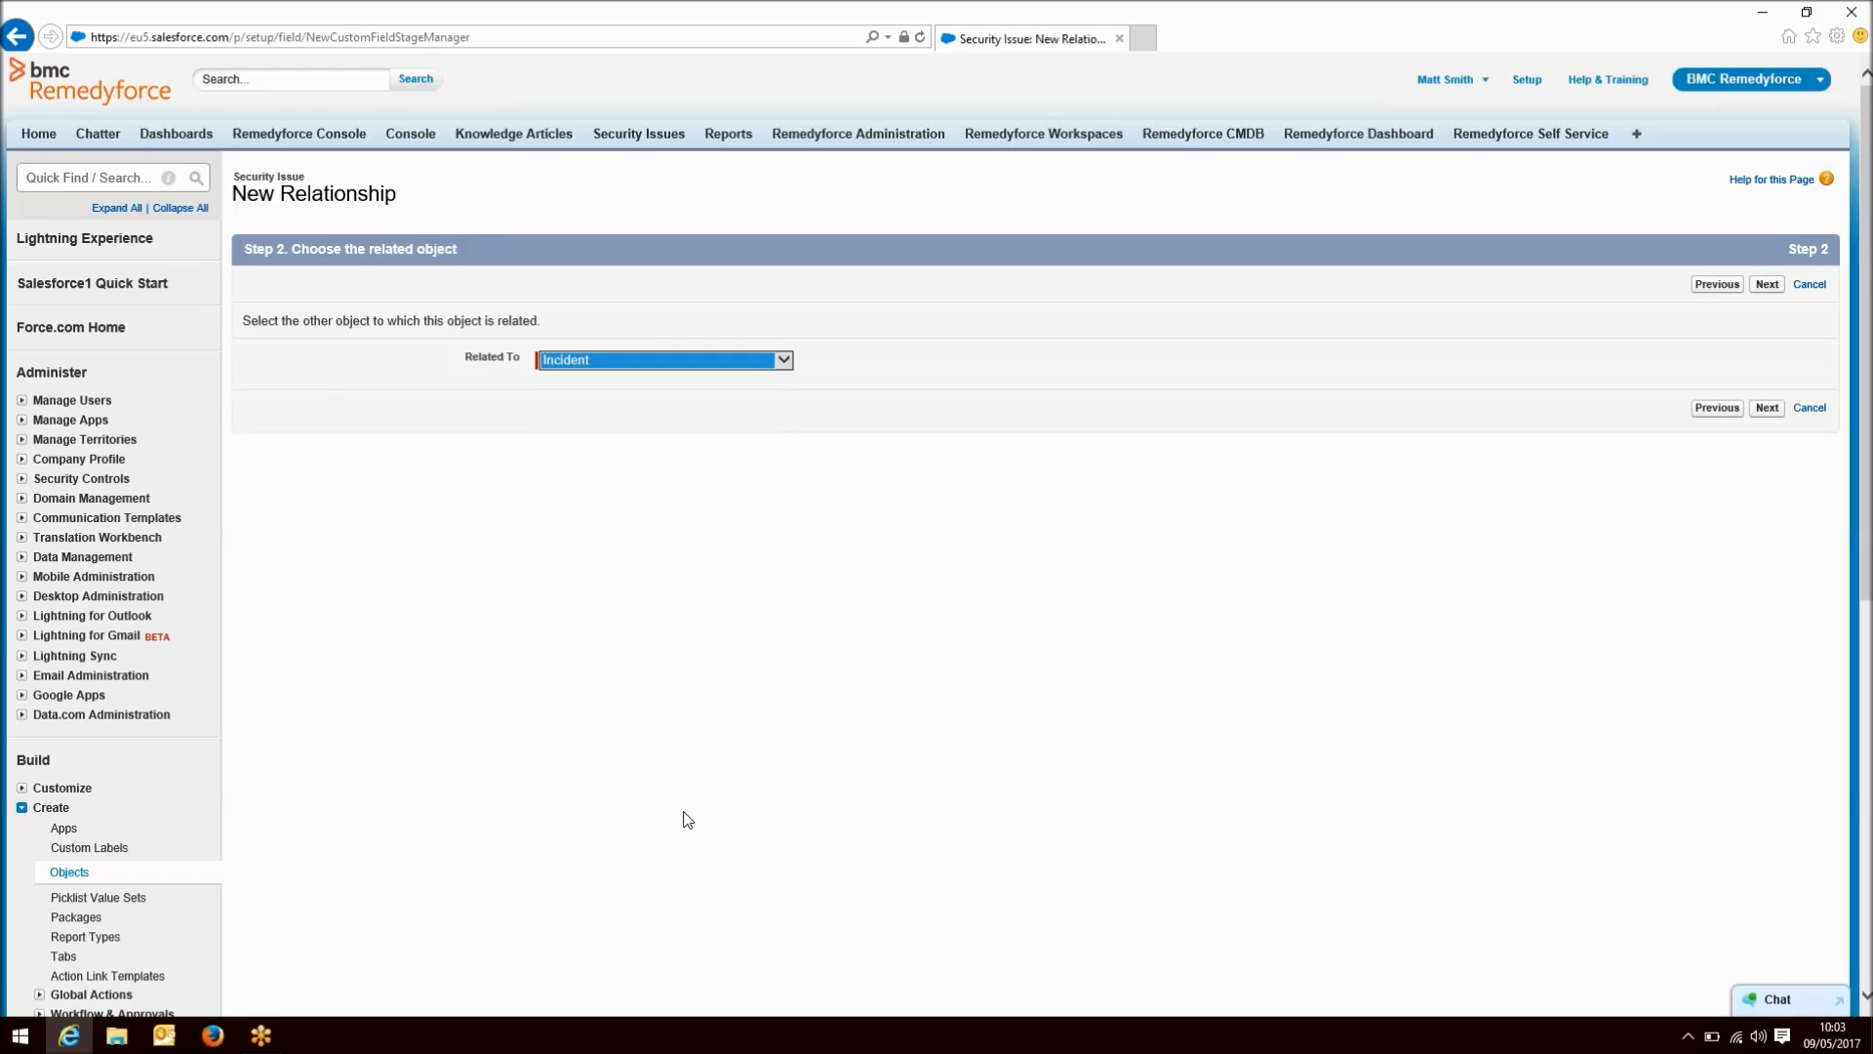
click(1766, 283)
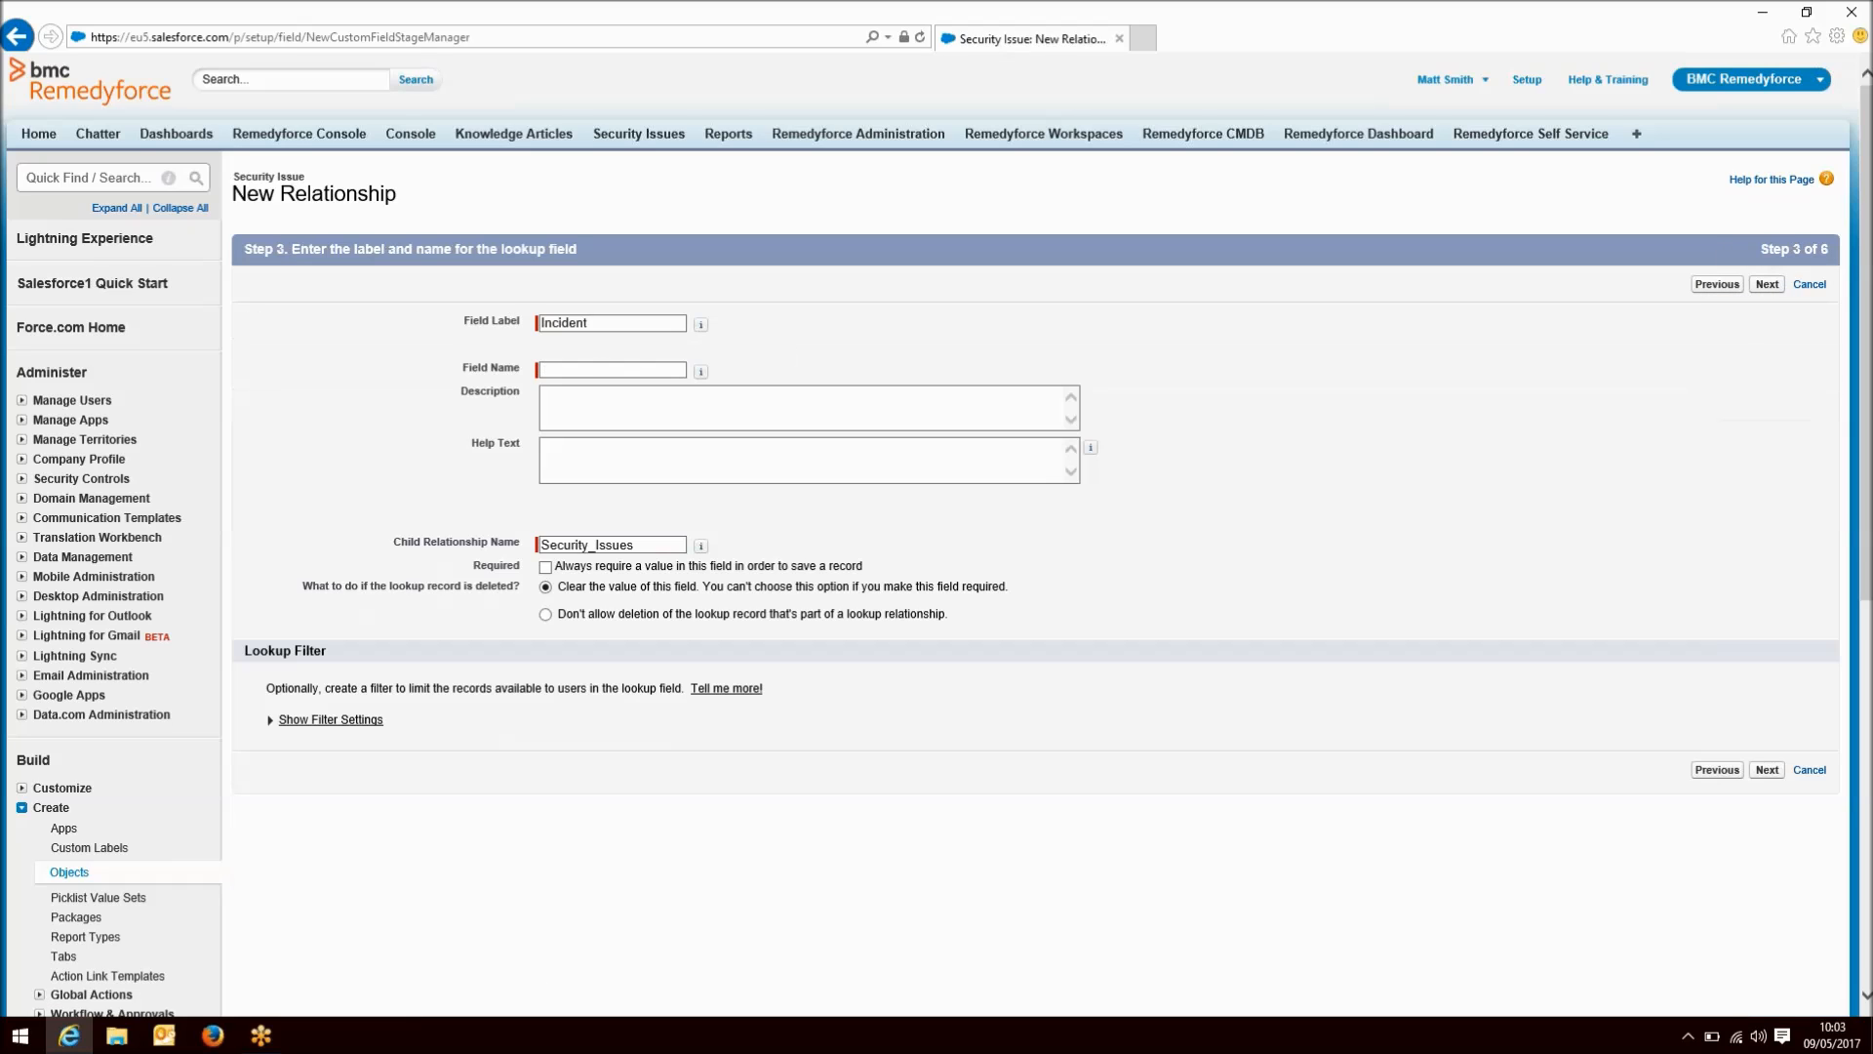
- Label the lookup field Linked Incident, name it AIM_Linked_Incident, and prefix the child relationship name with AIM_
click(599, 323)
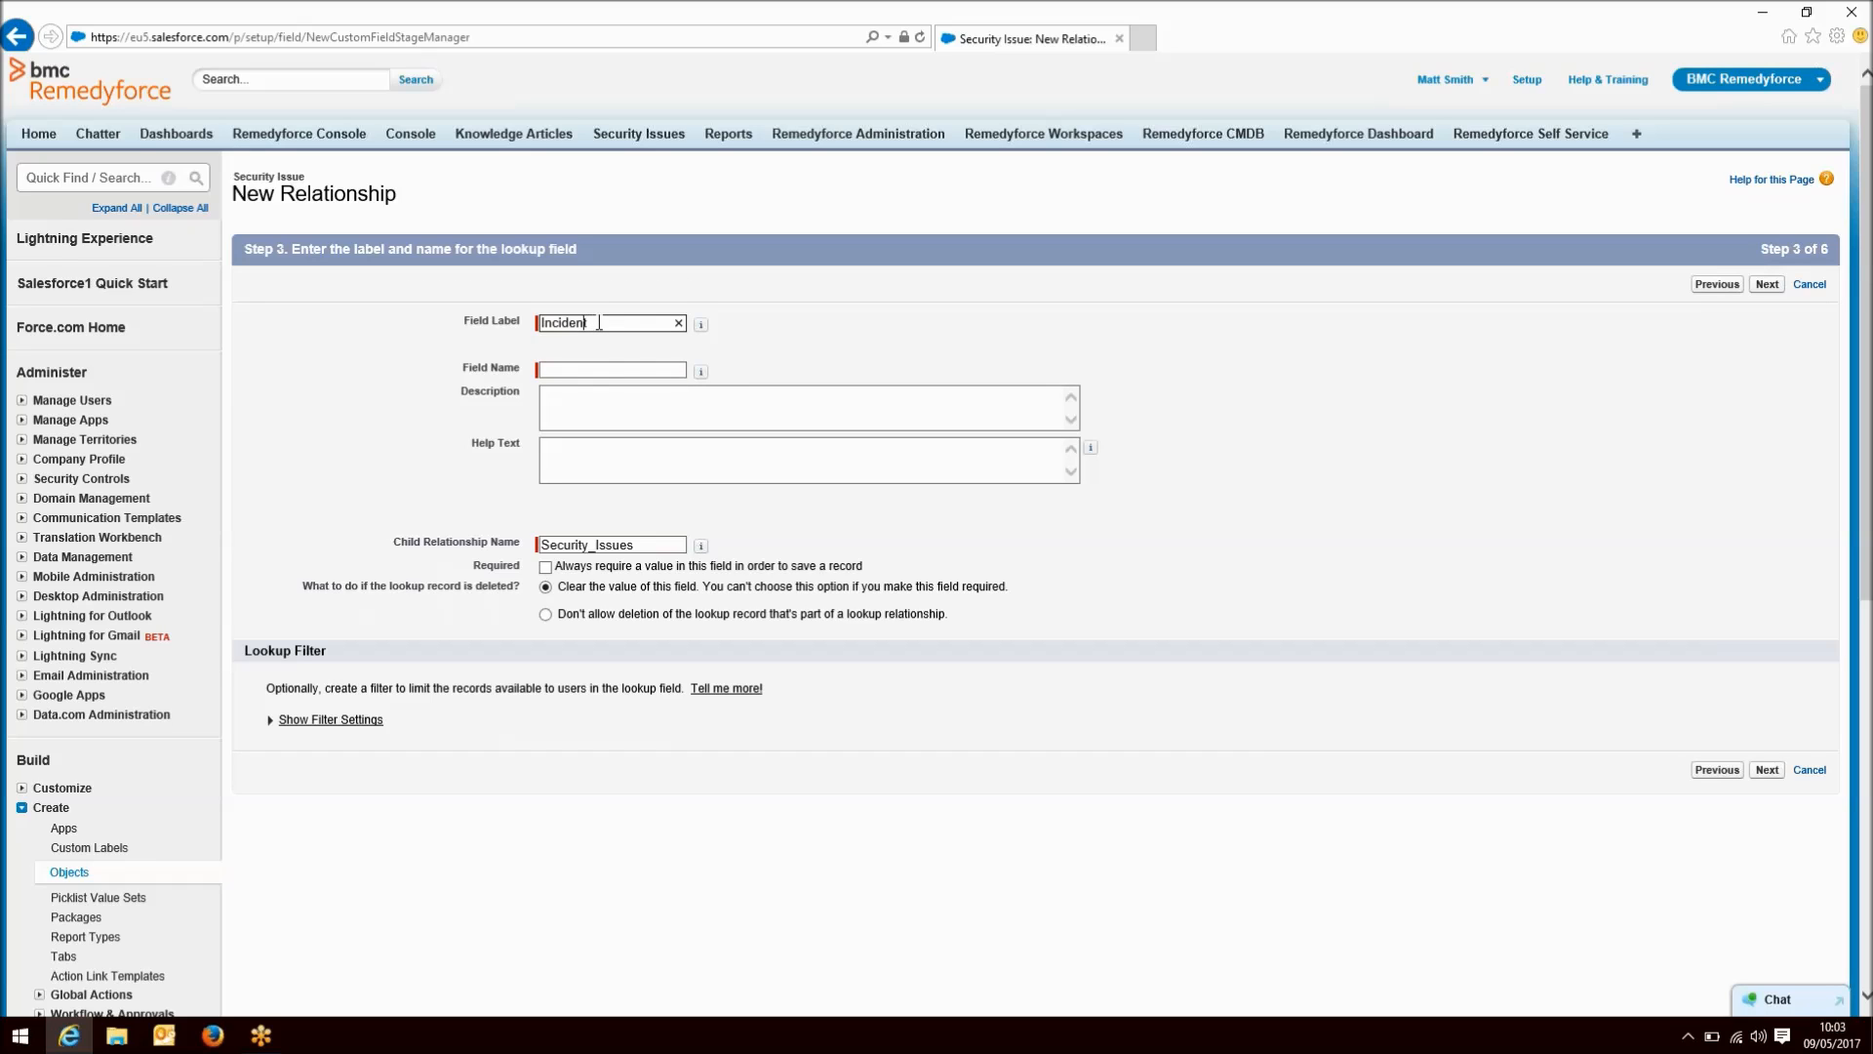
key(Home)
text(Linked)
click(547, 370)
text(AIM_)
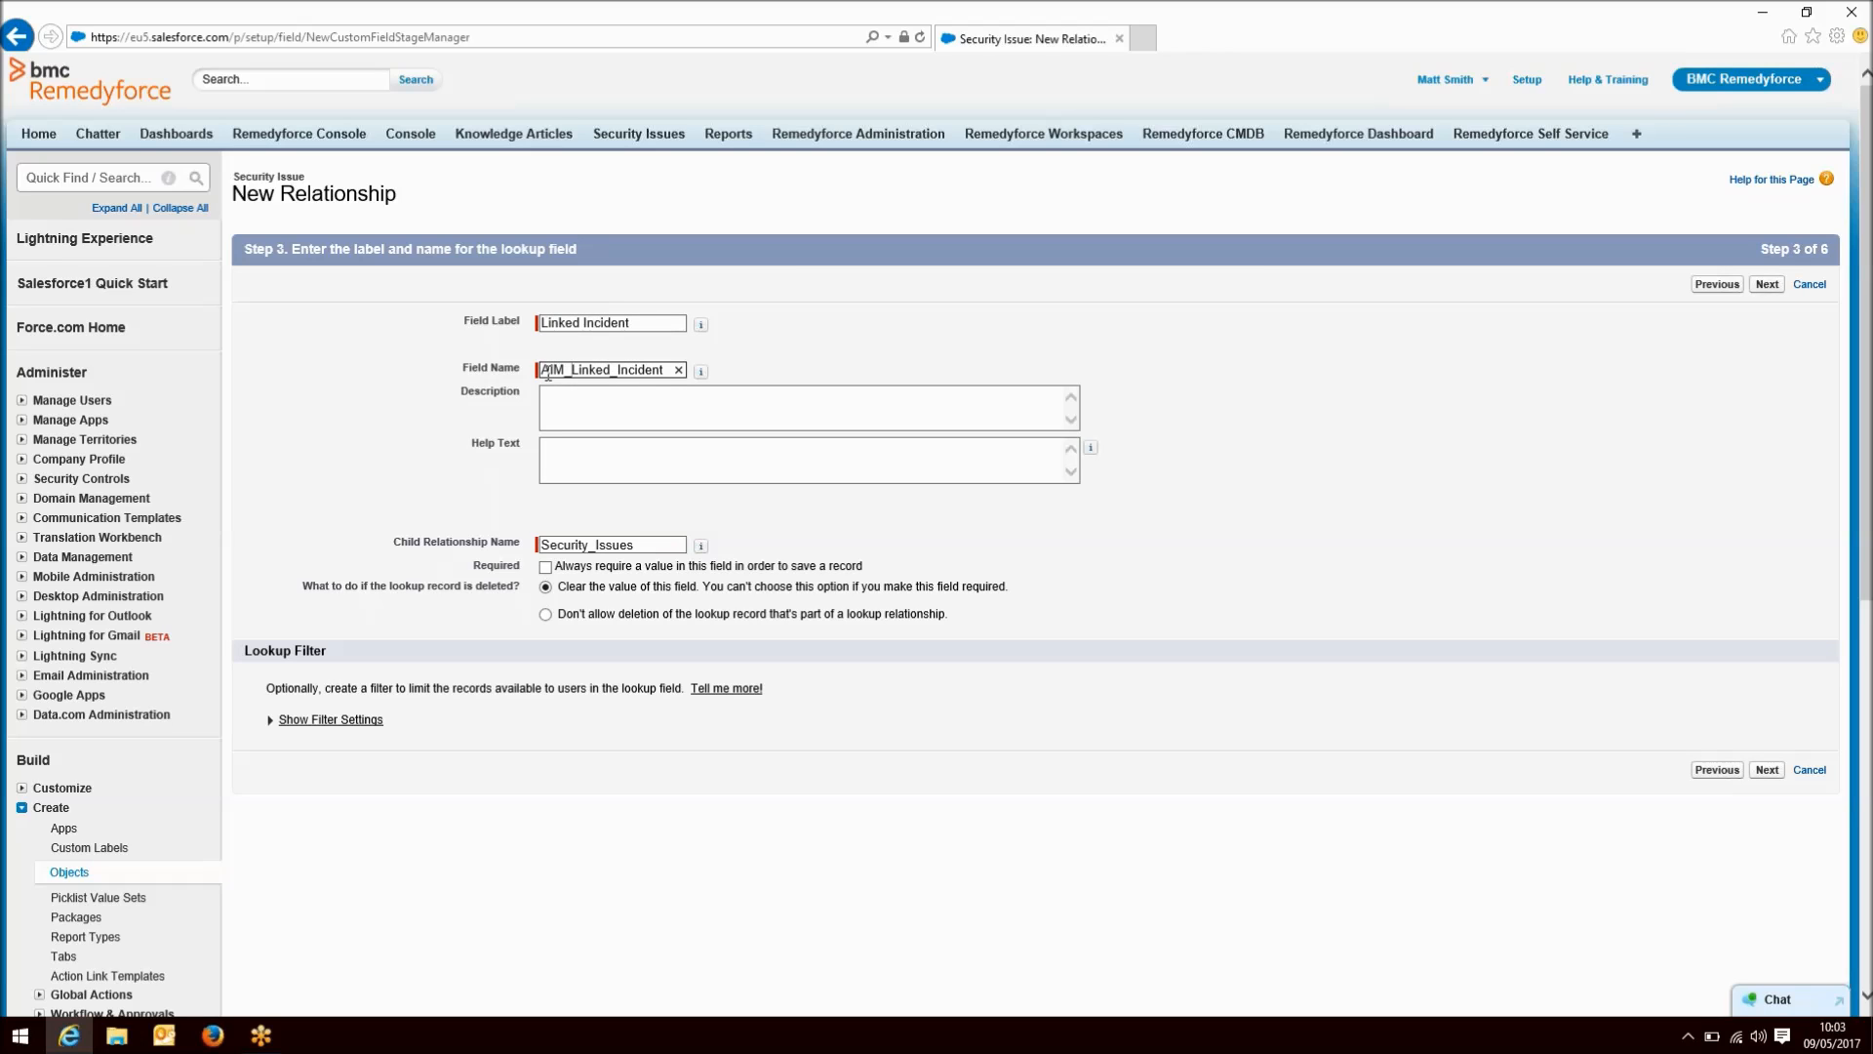
click(554, 549)
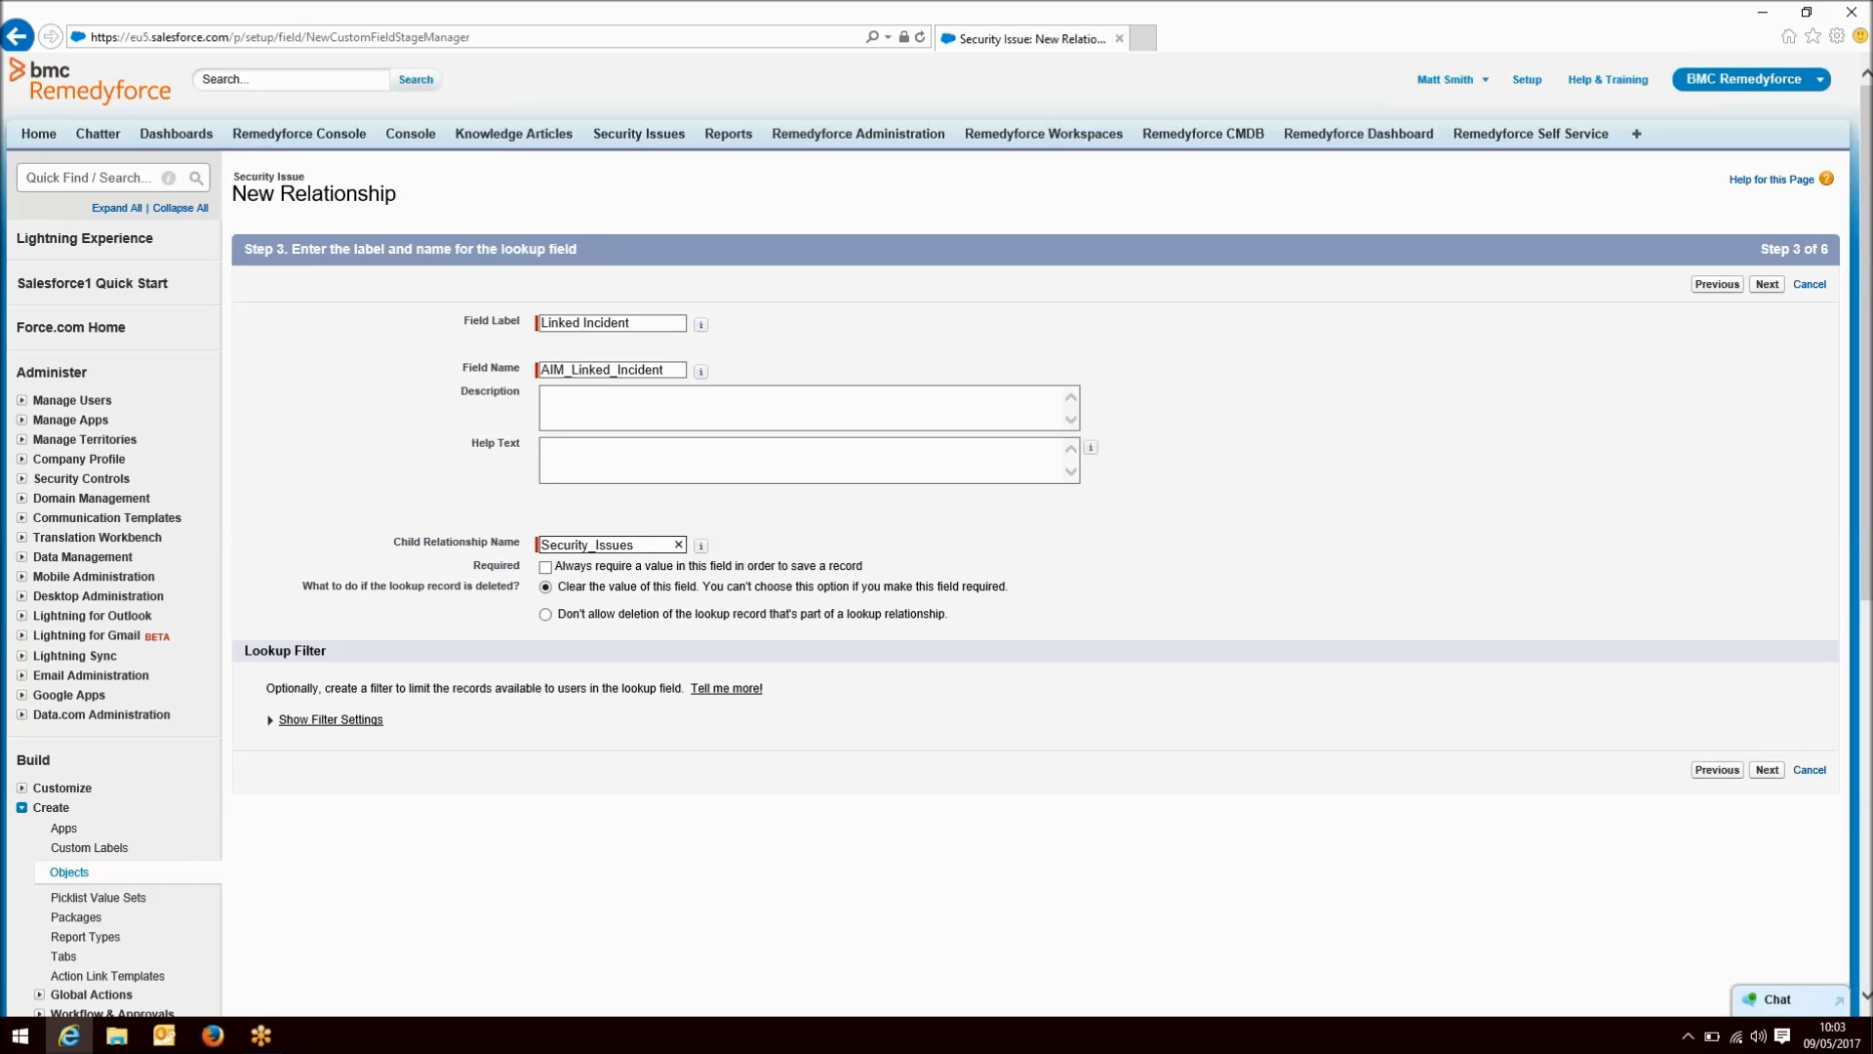
text(AIM_)
click(1768, 773)
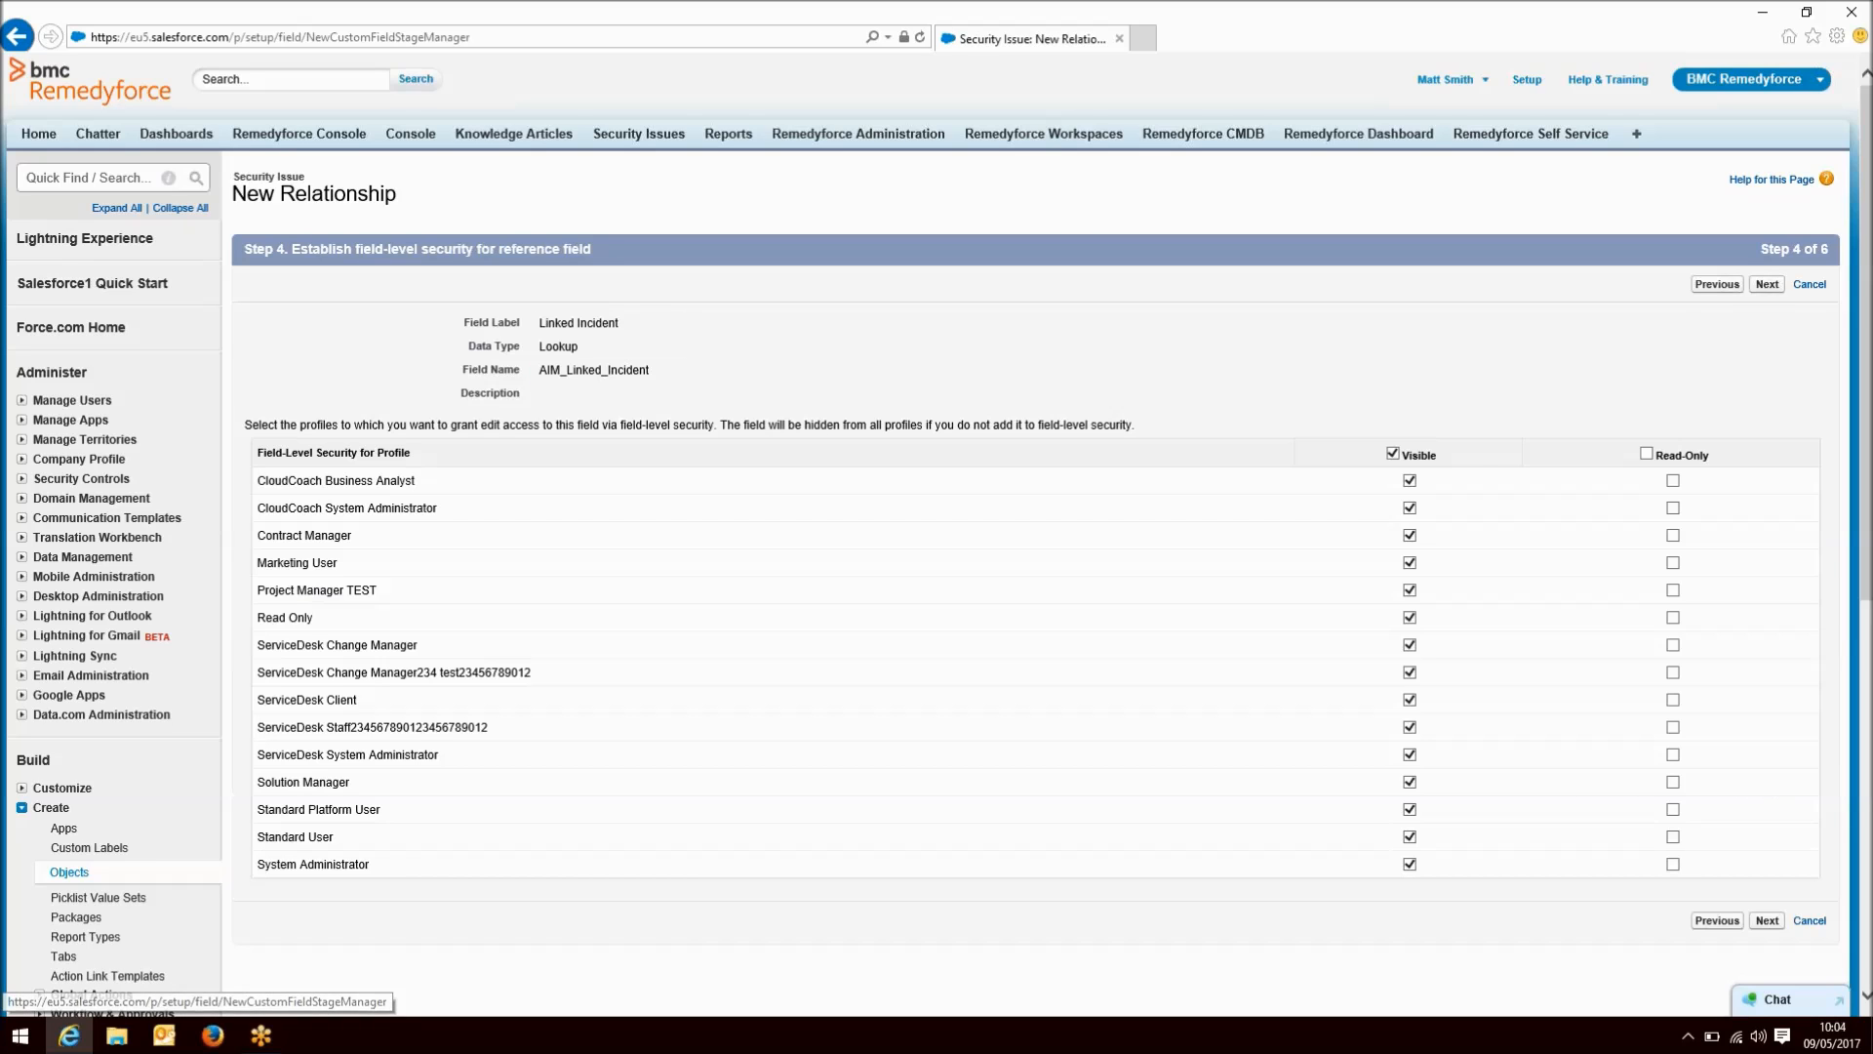
- Accept the default profile visibility for the Linked Incident field and include it on the Security Issue Layout
click(1767, 285)
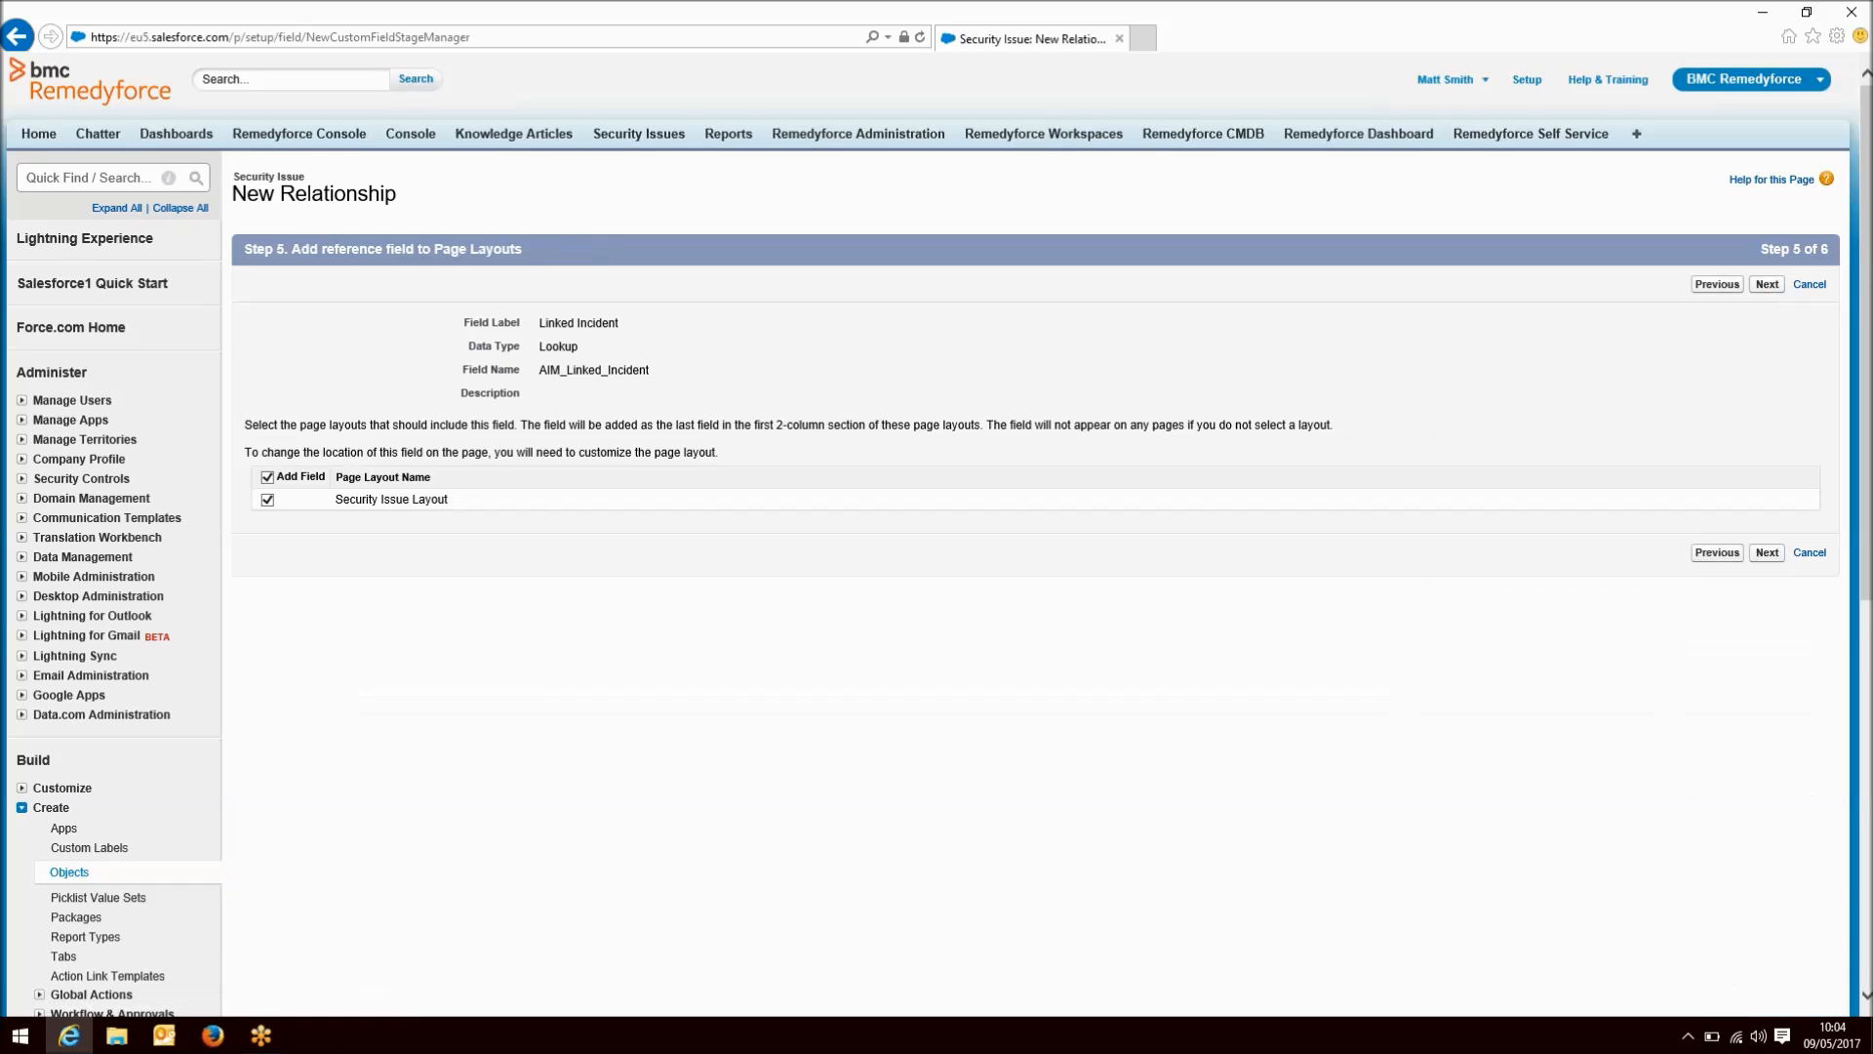
click(1767, 284)
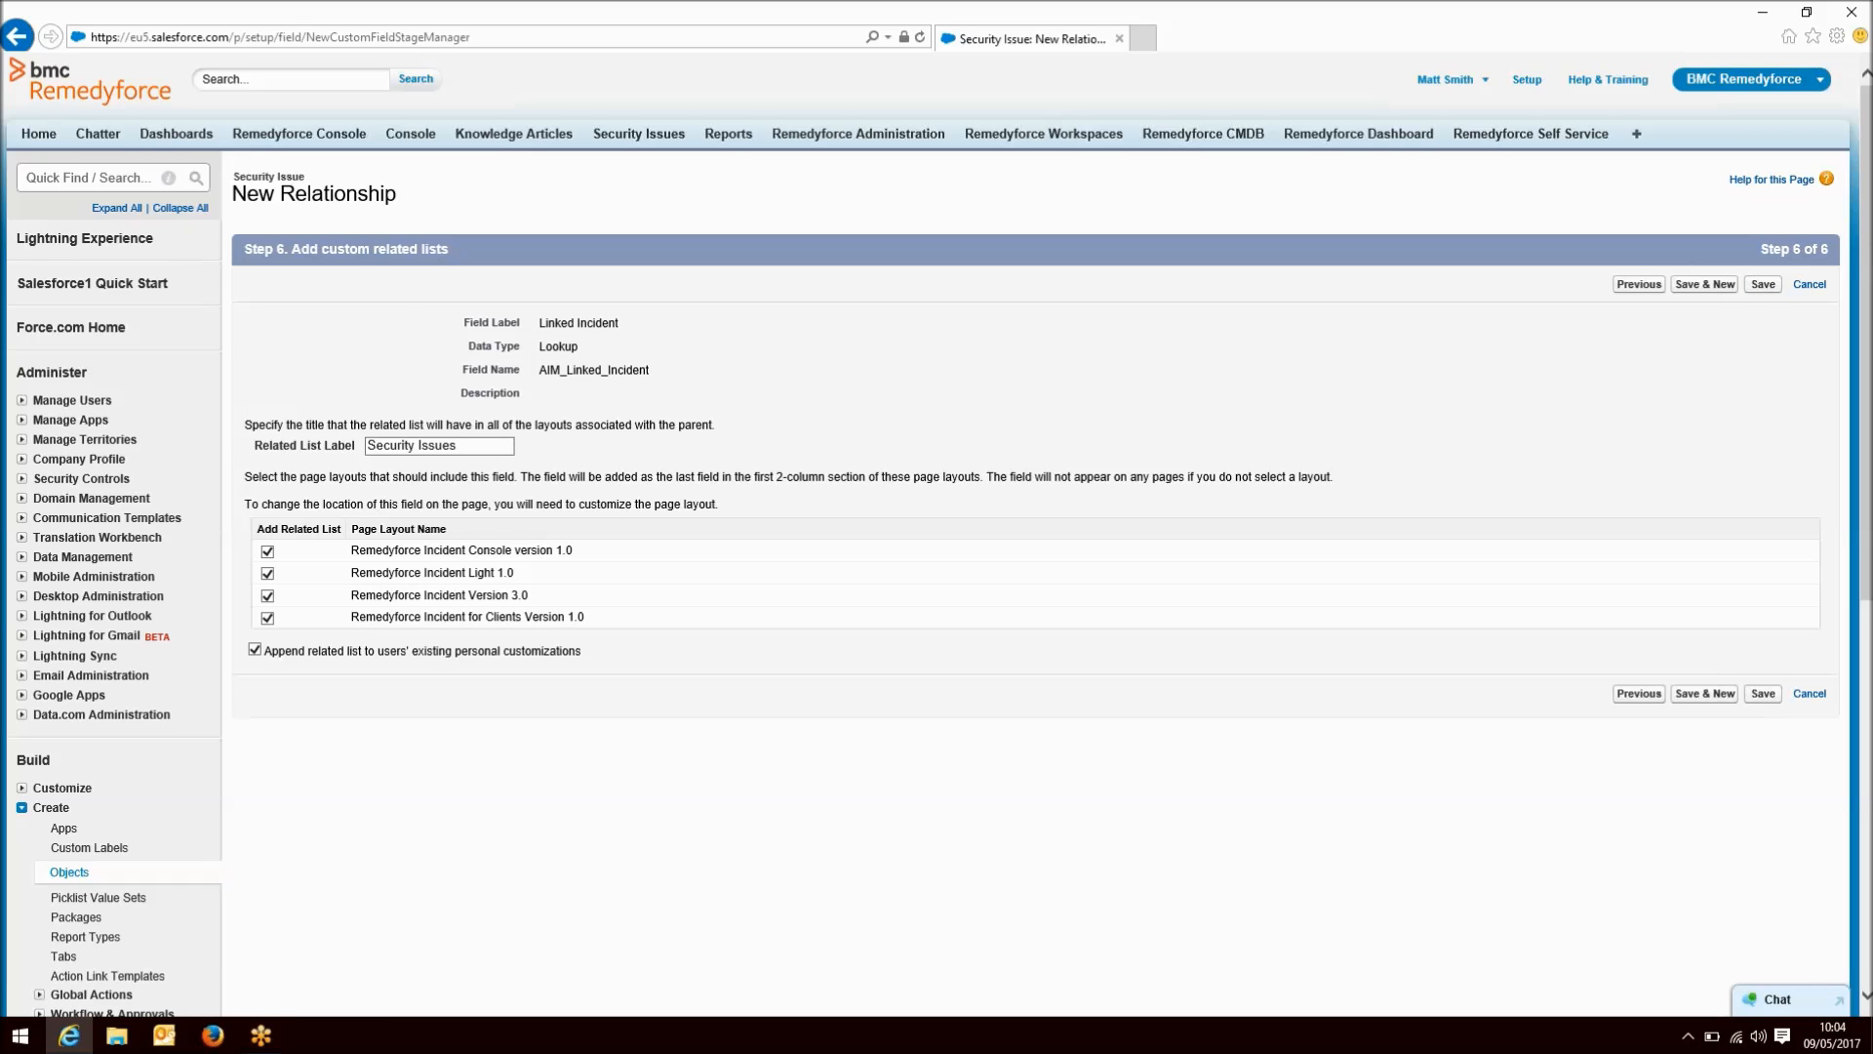
click(1767, 287)
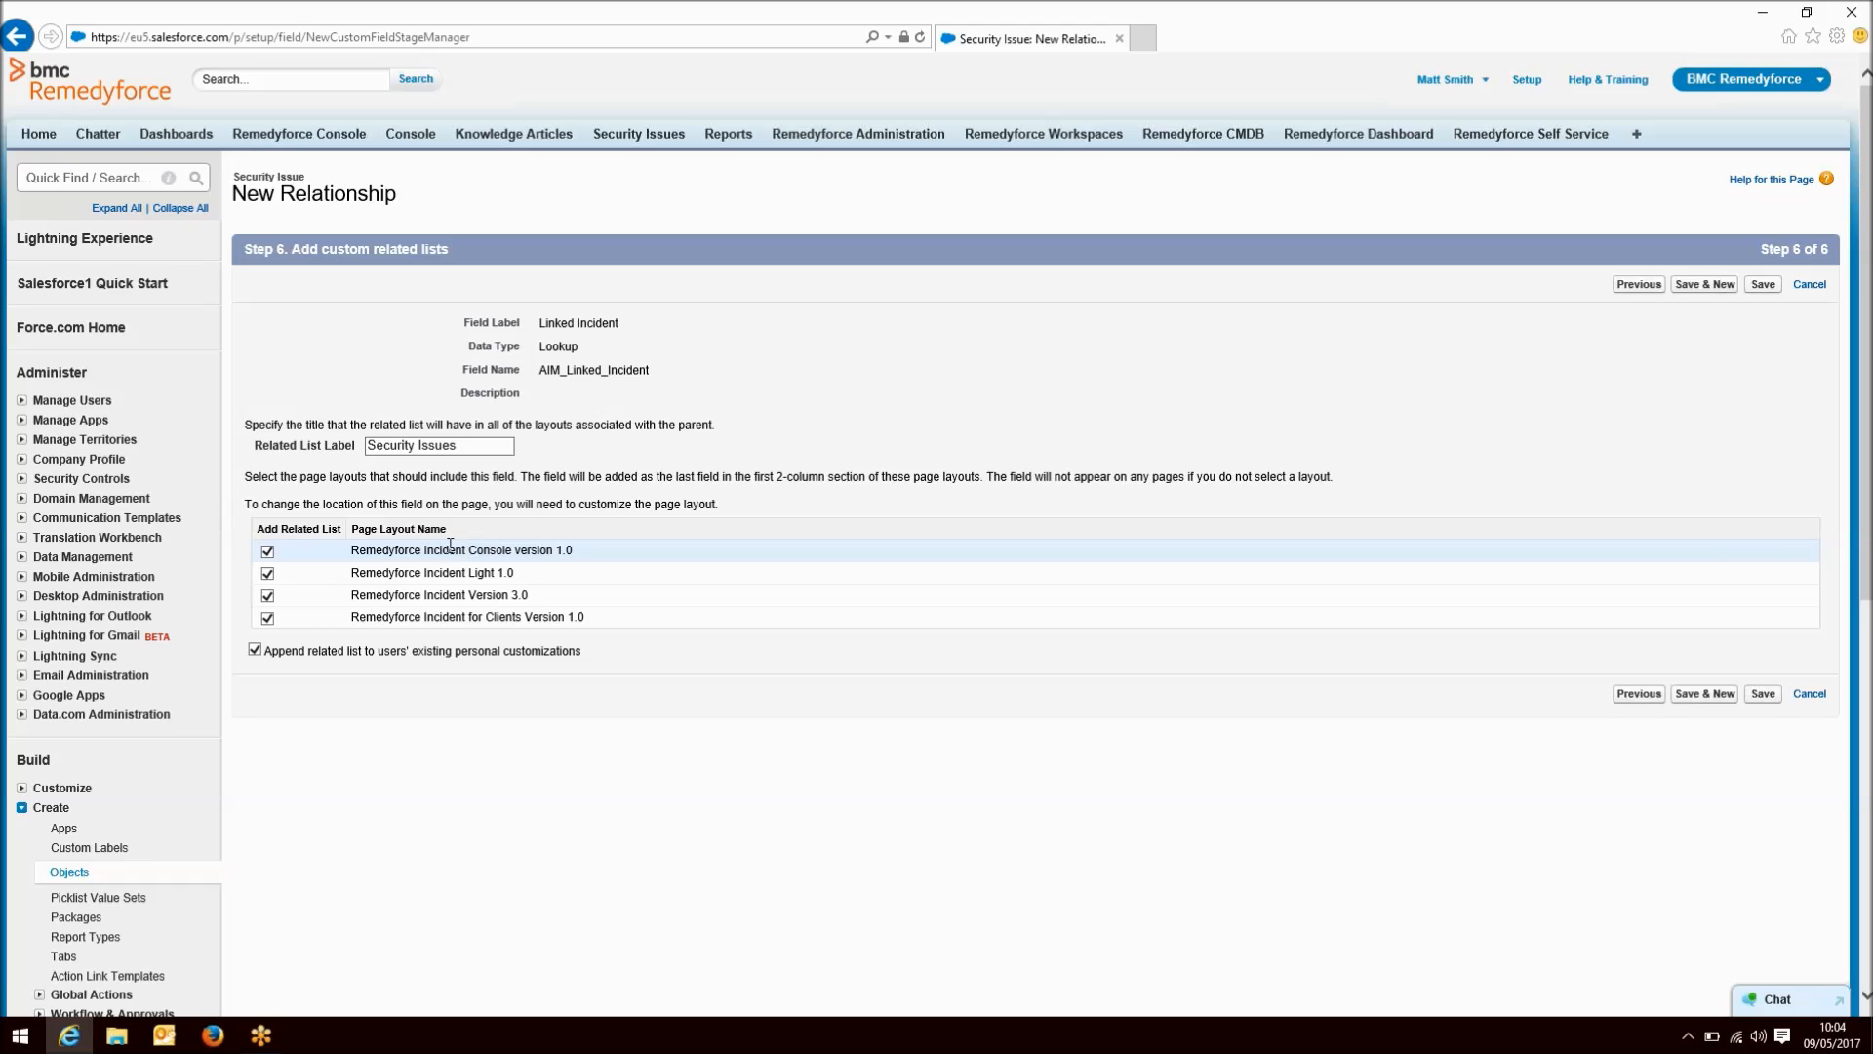
- Exclude the Security Issues related list from all four Remedyforce Incident layouts and existing personal customizations, and save the lookup field
click(267, 551)
click(267, 574)
click(268, 596)
click(269, 618)
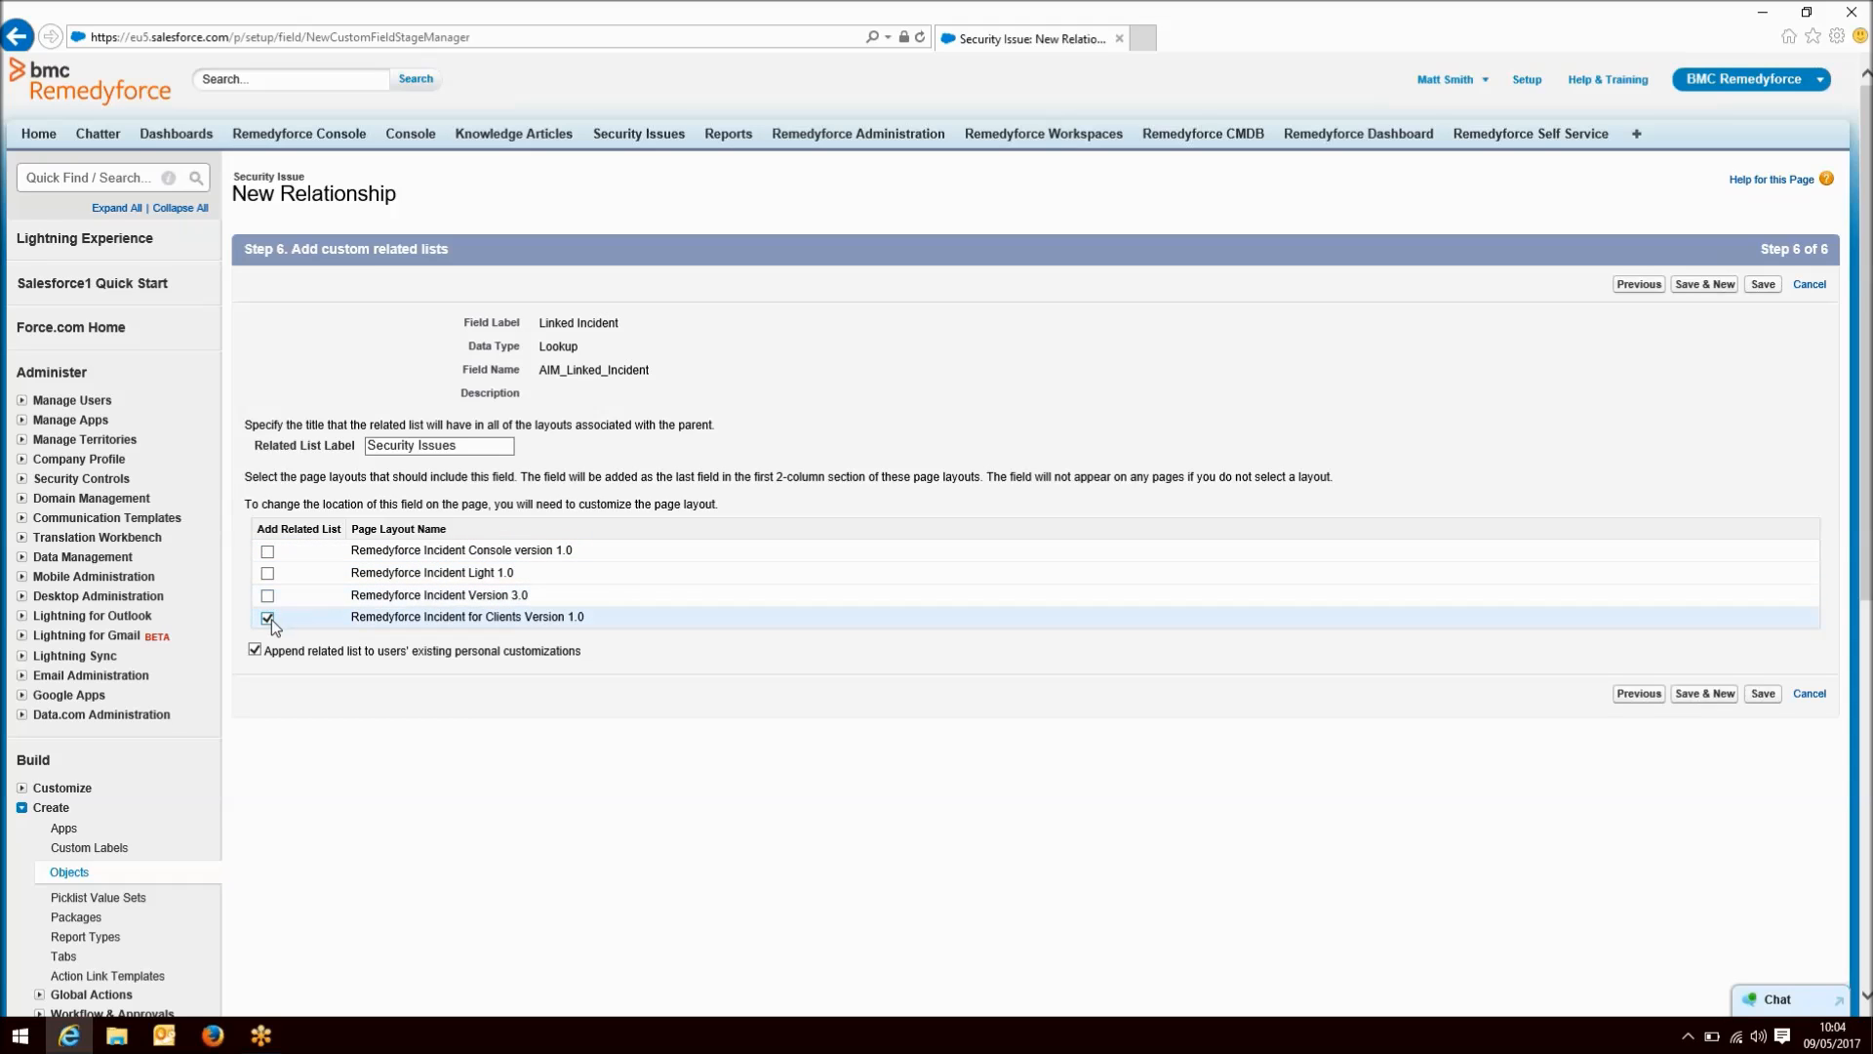
click(291, 653)
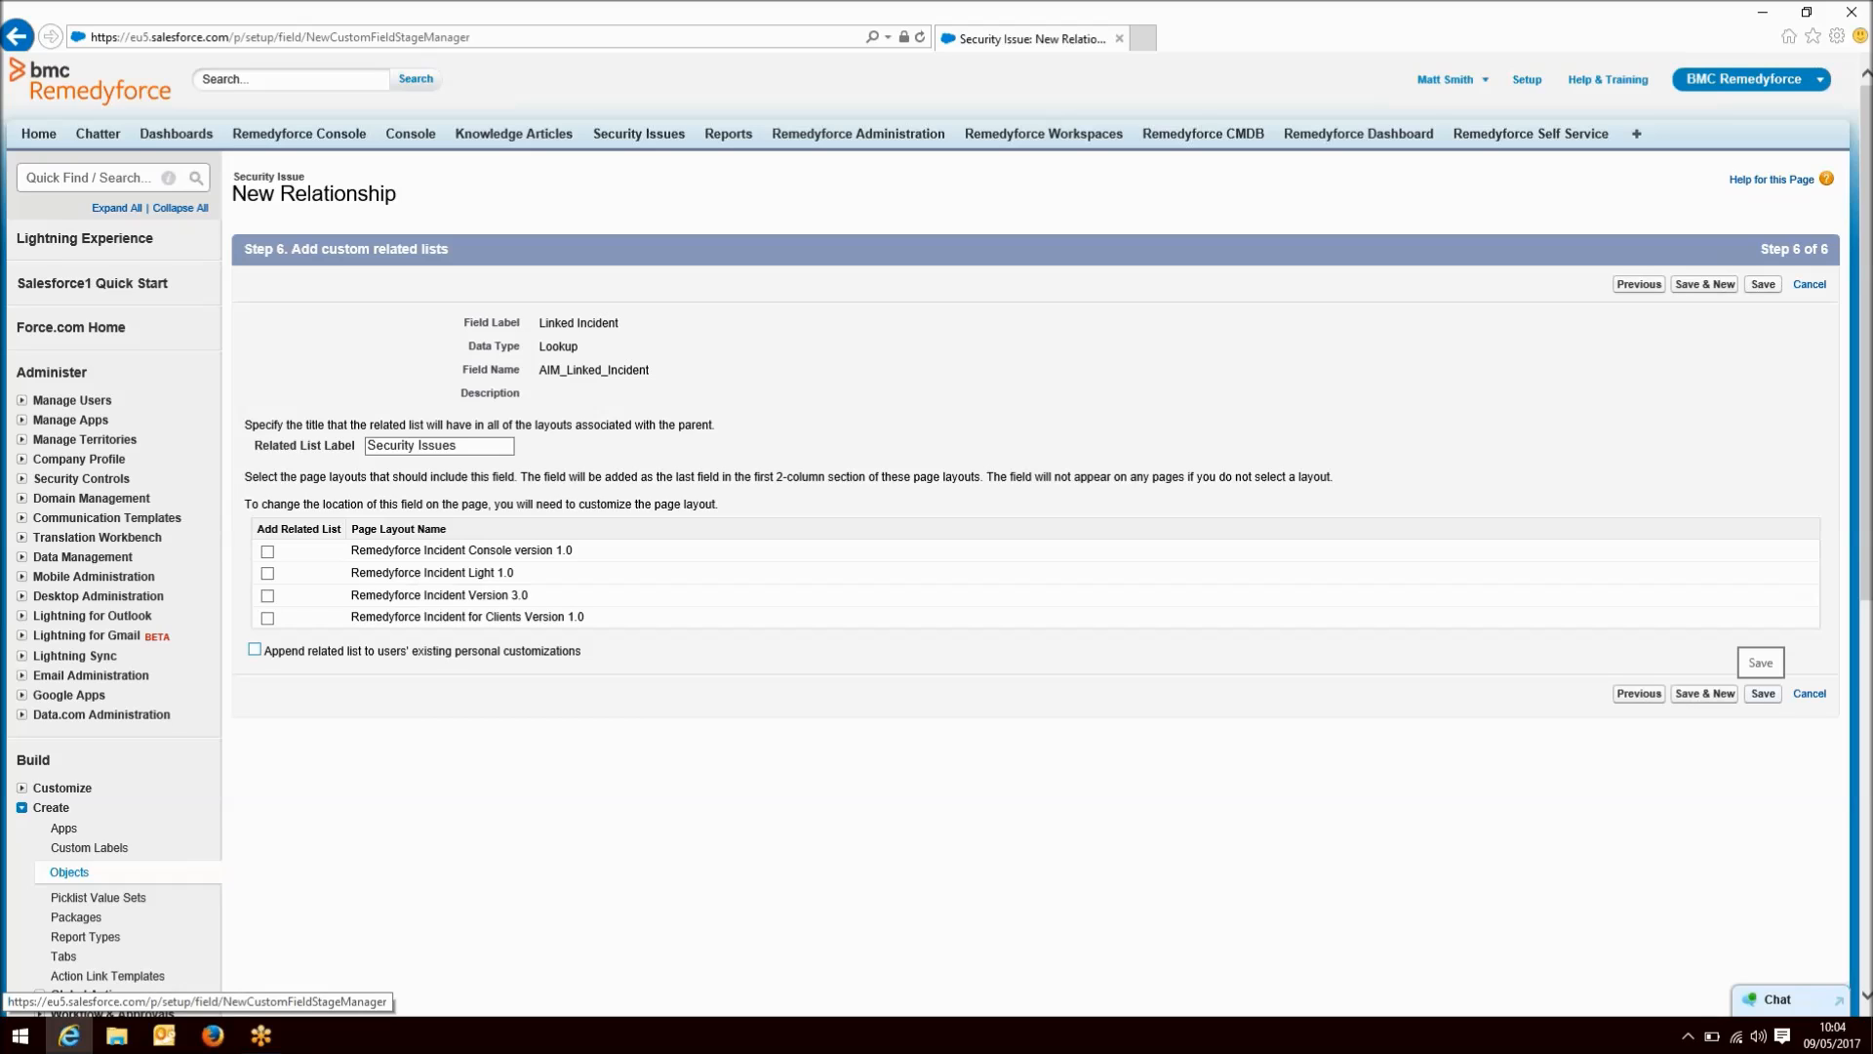
click(1763, 694)
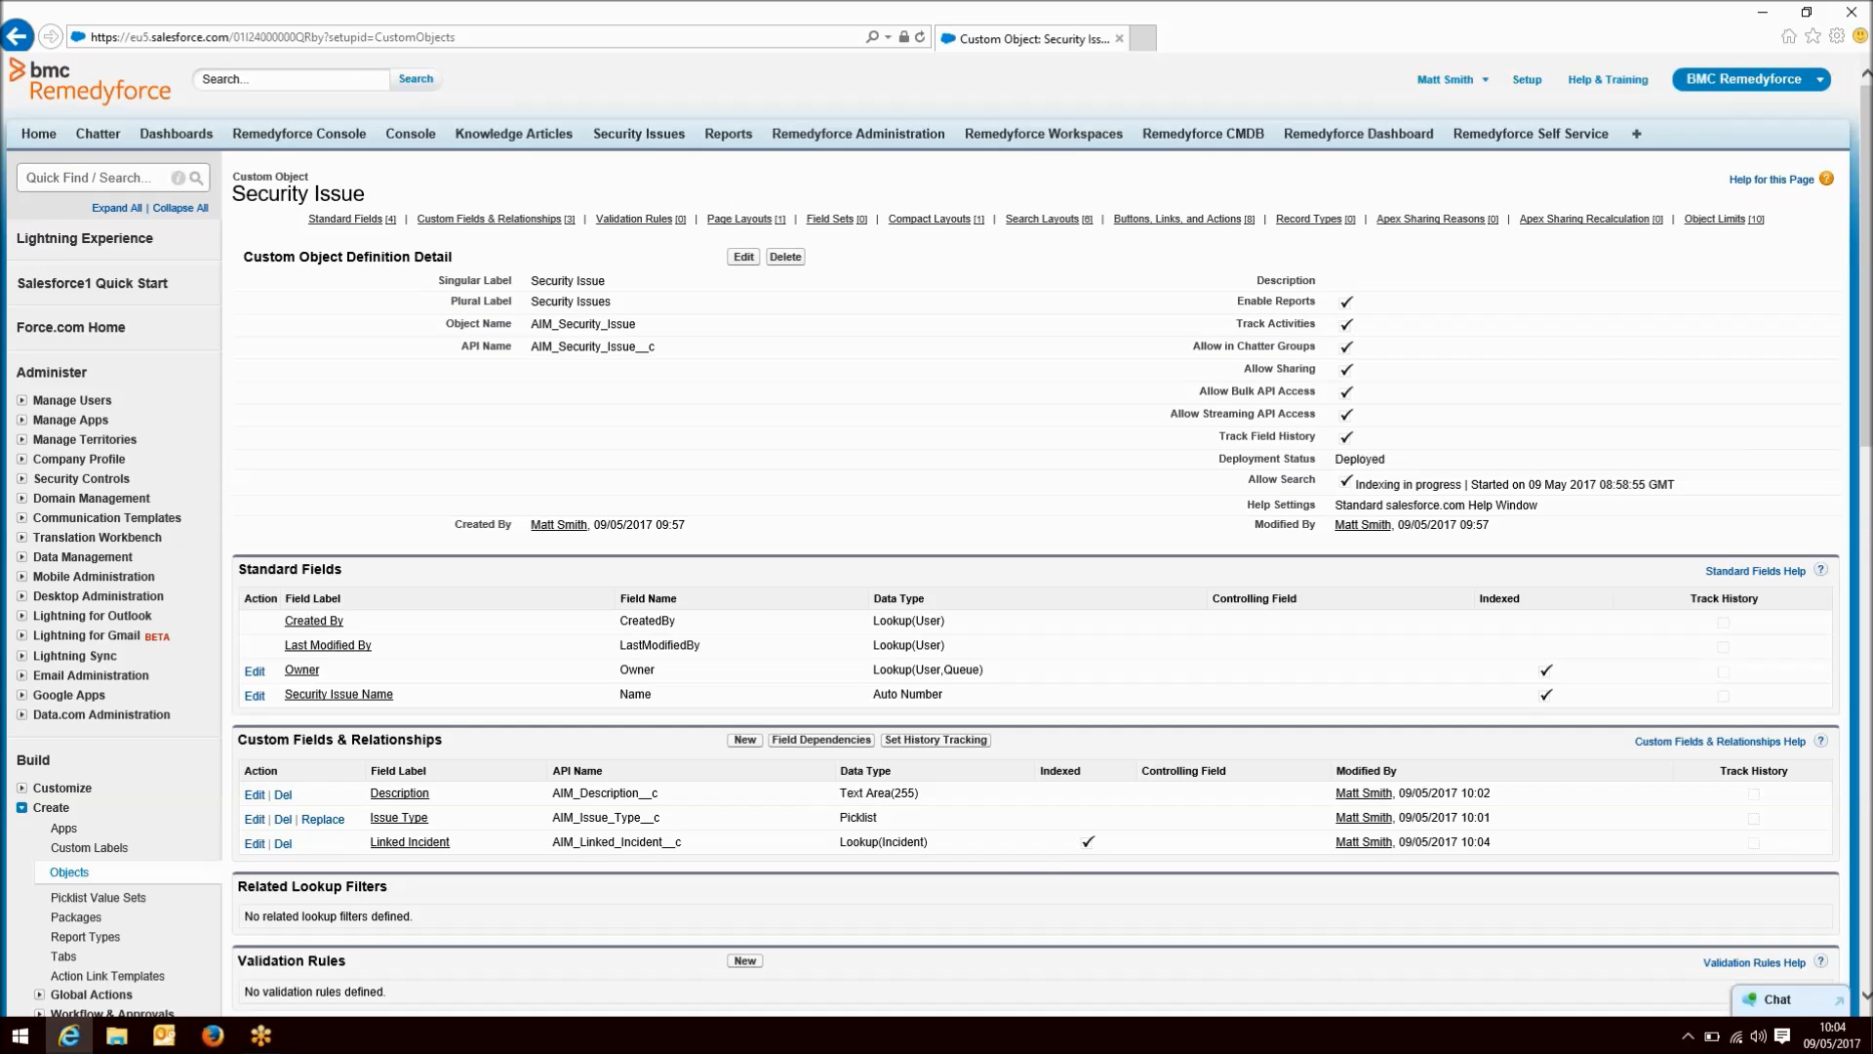
- Edit Security Issue record SECINC-0001 to set its Linked Incident to 00000603 and save the record
click(673, 140)
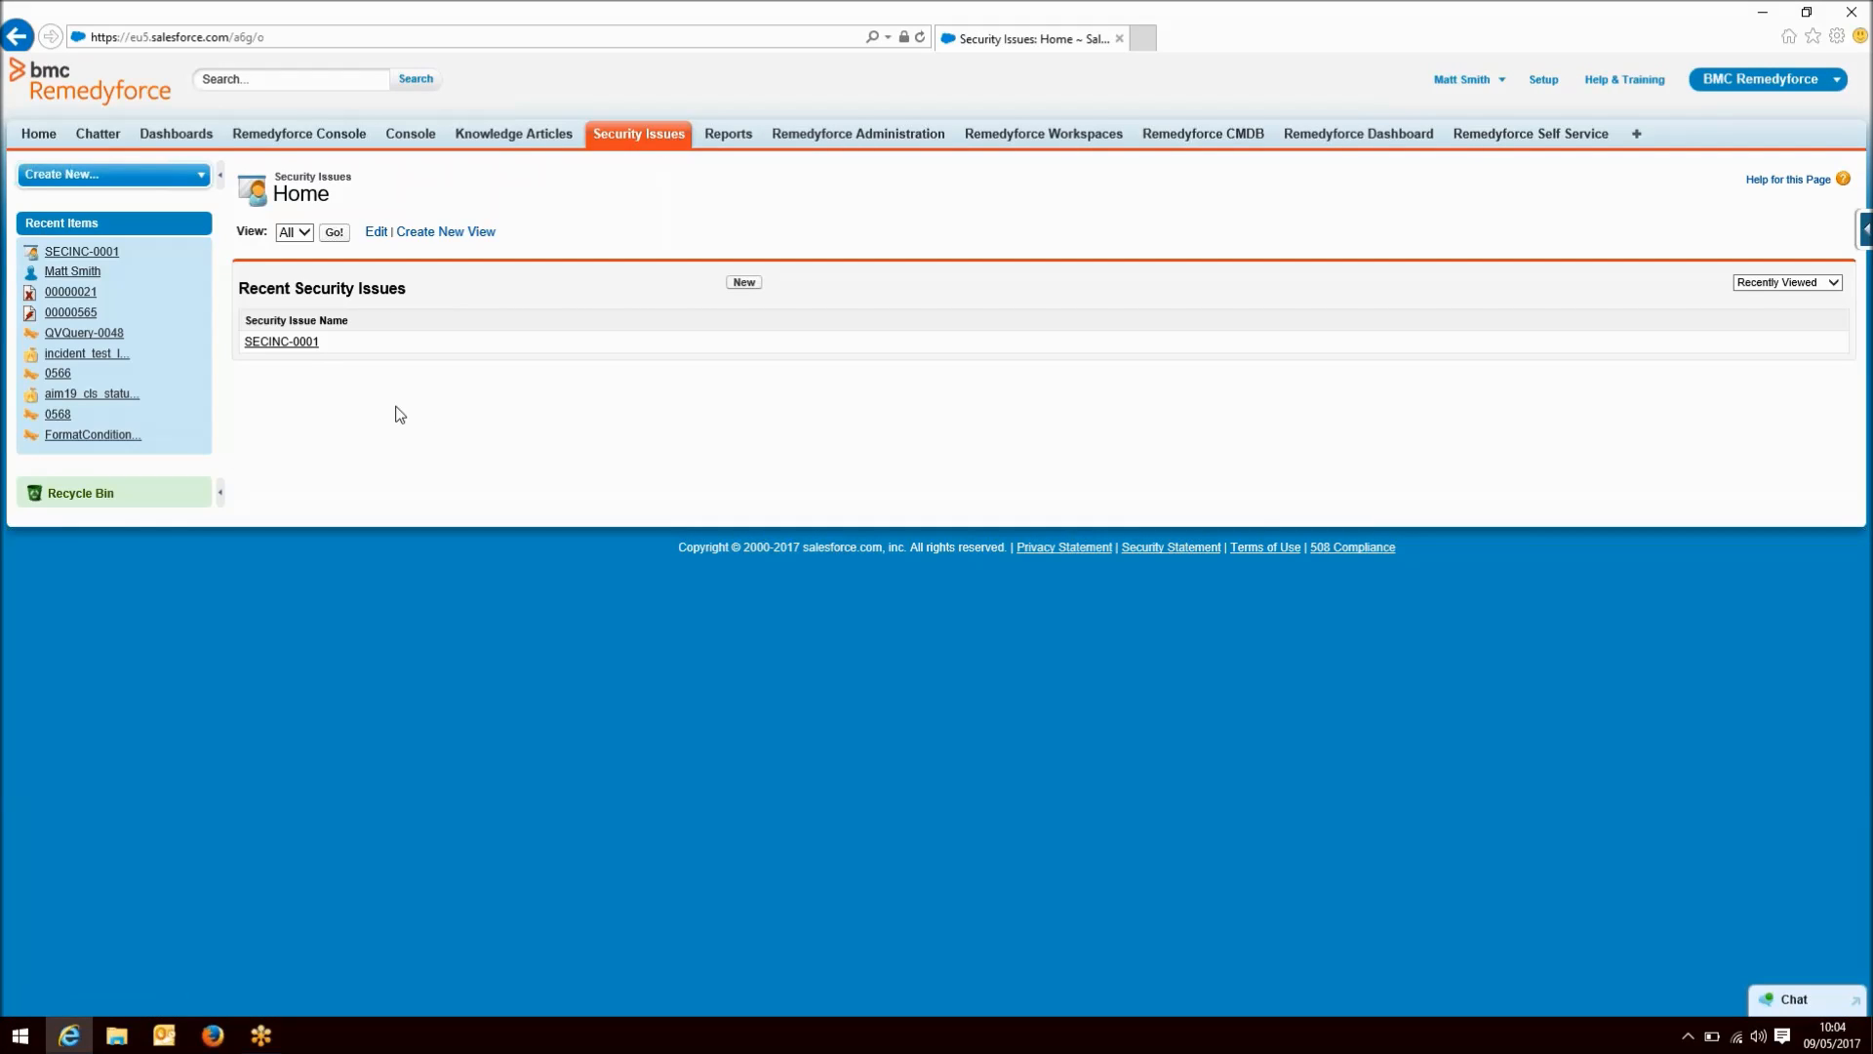
click(296, 348)
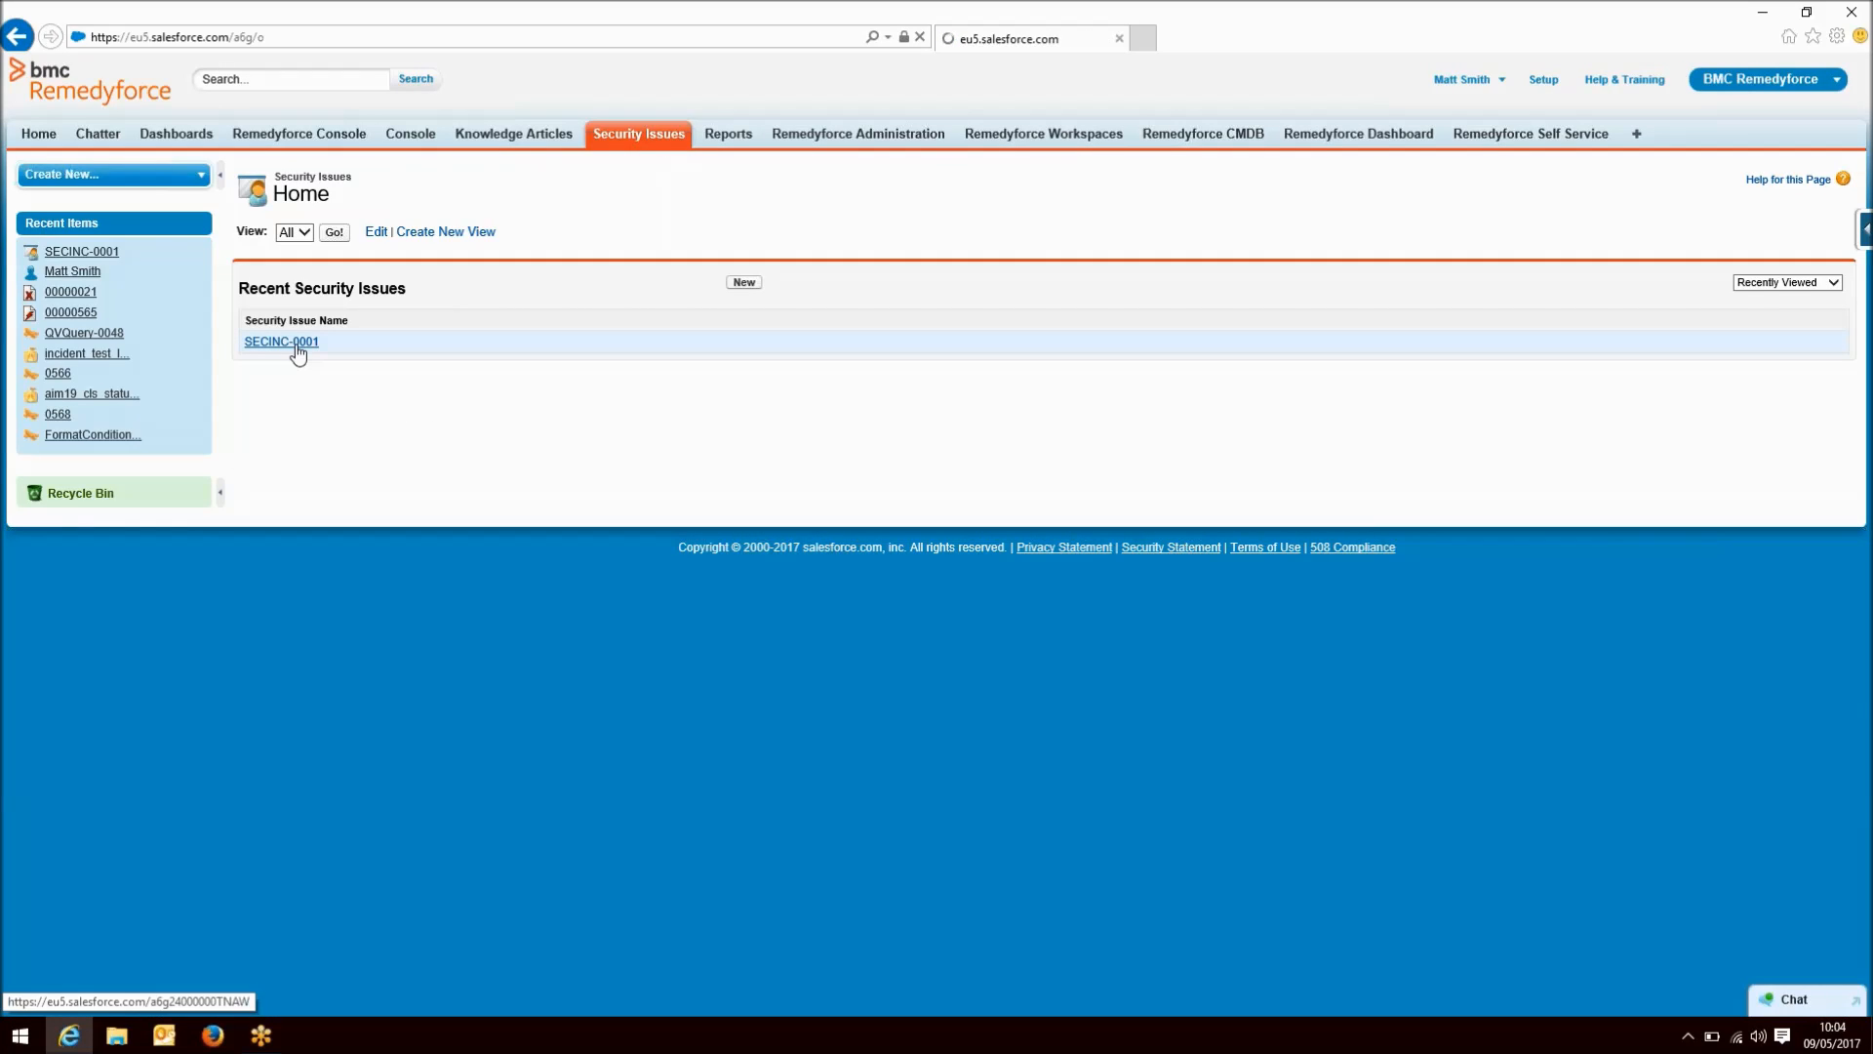
click(748, 277)
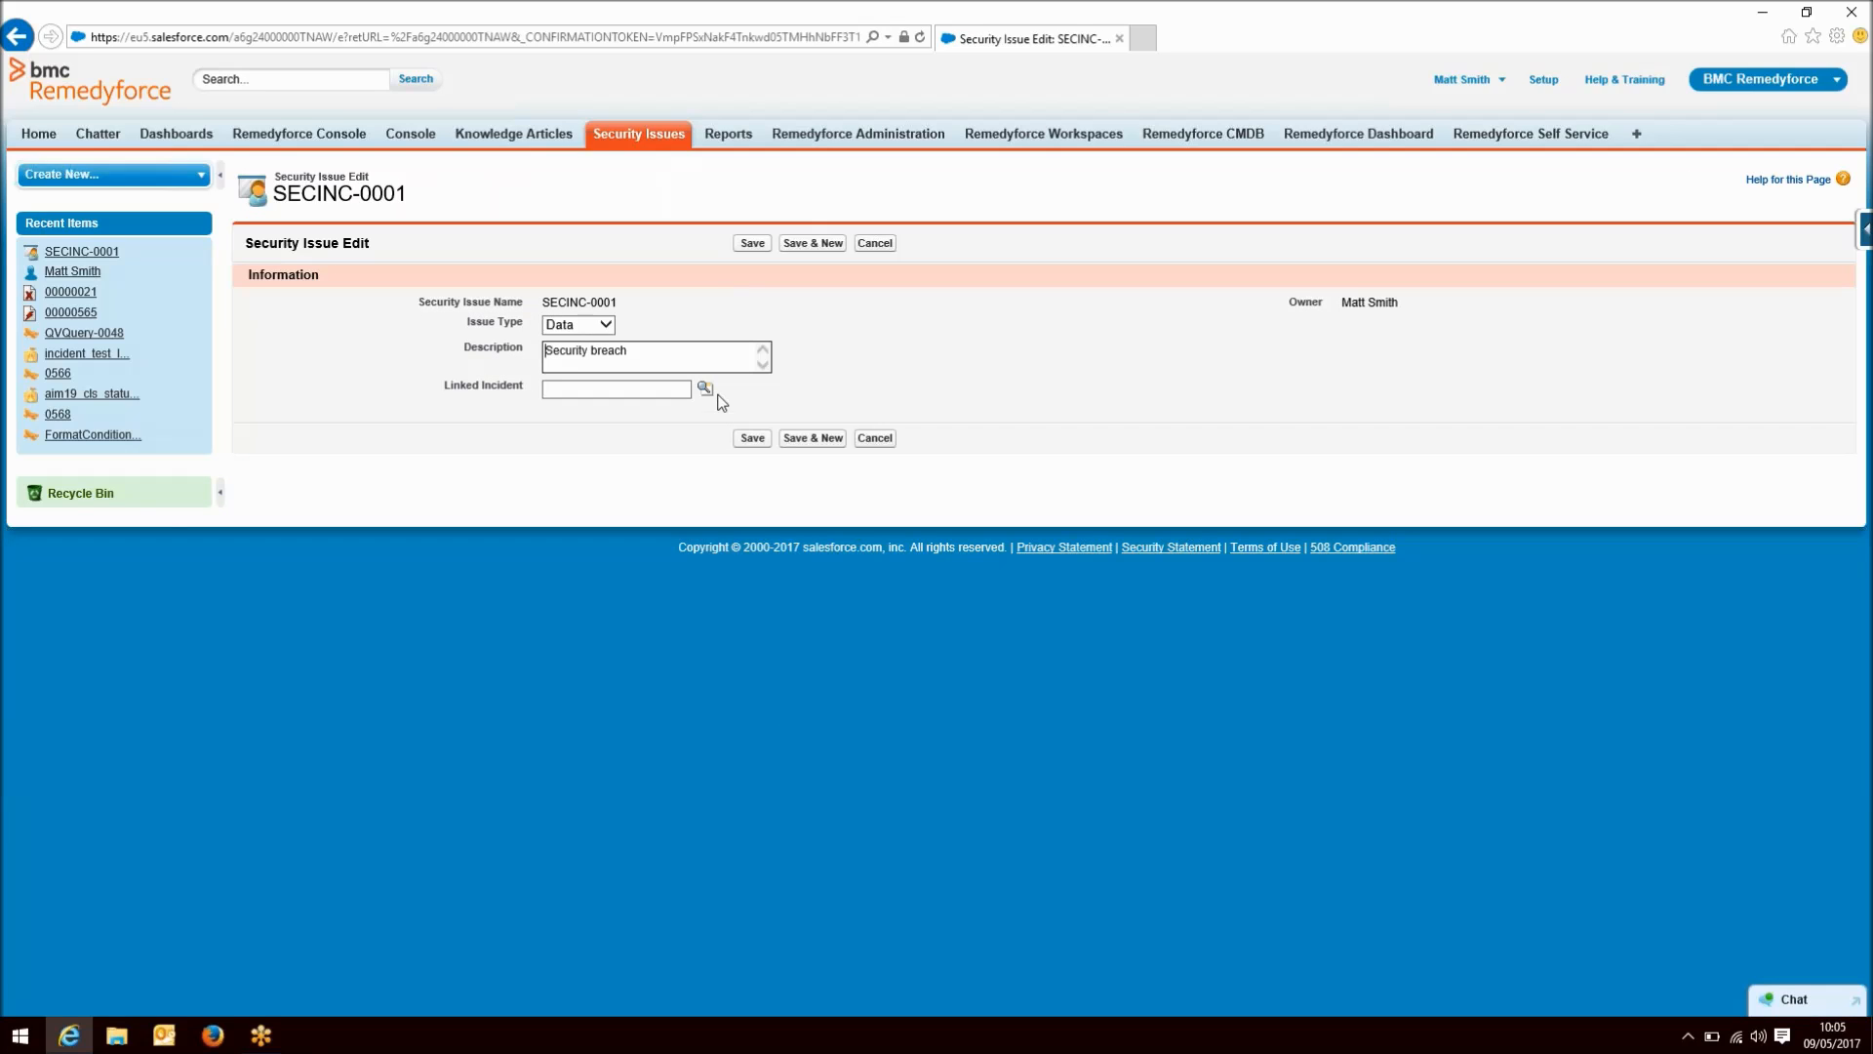
click(704, 389)
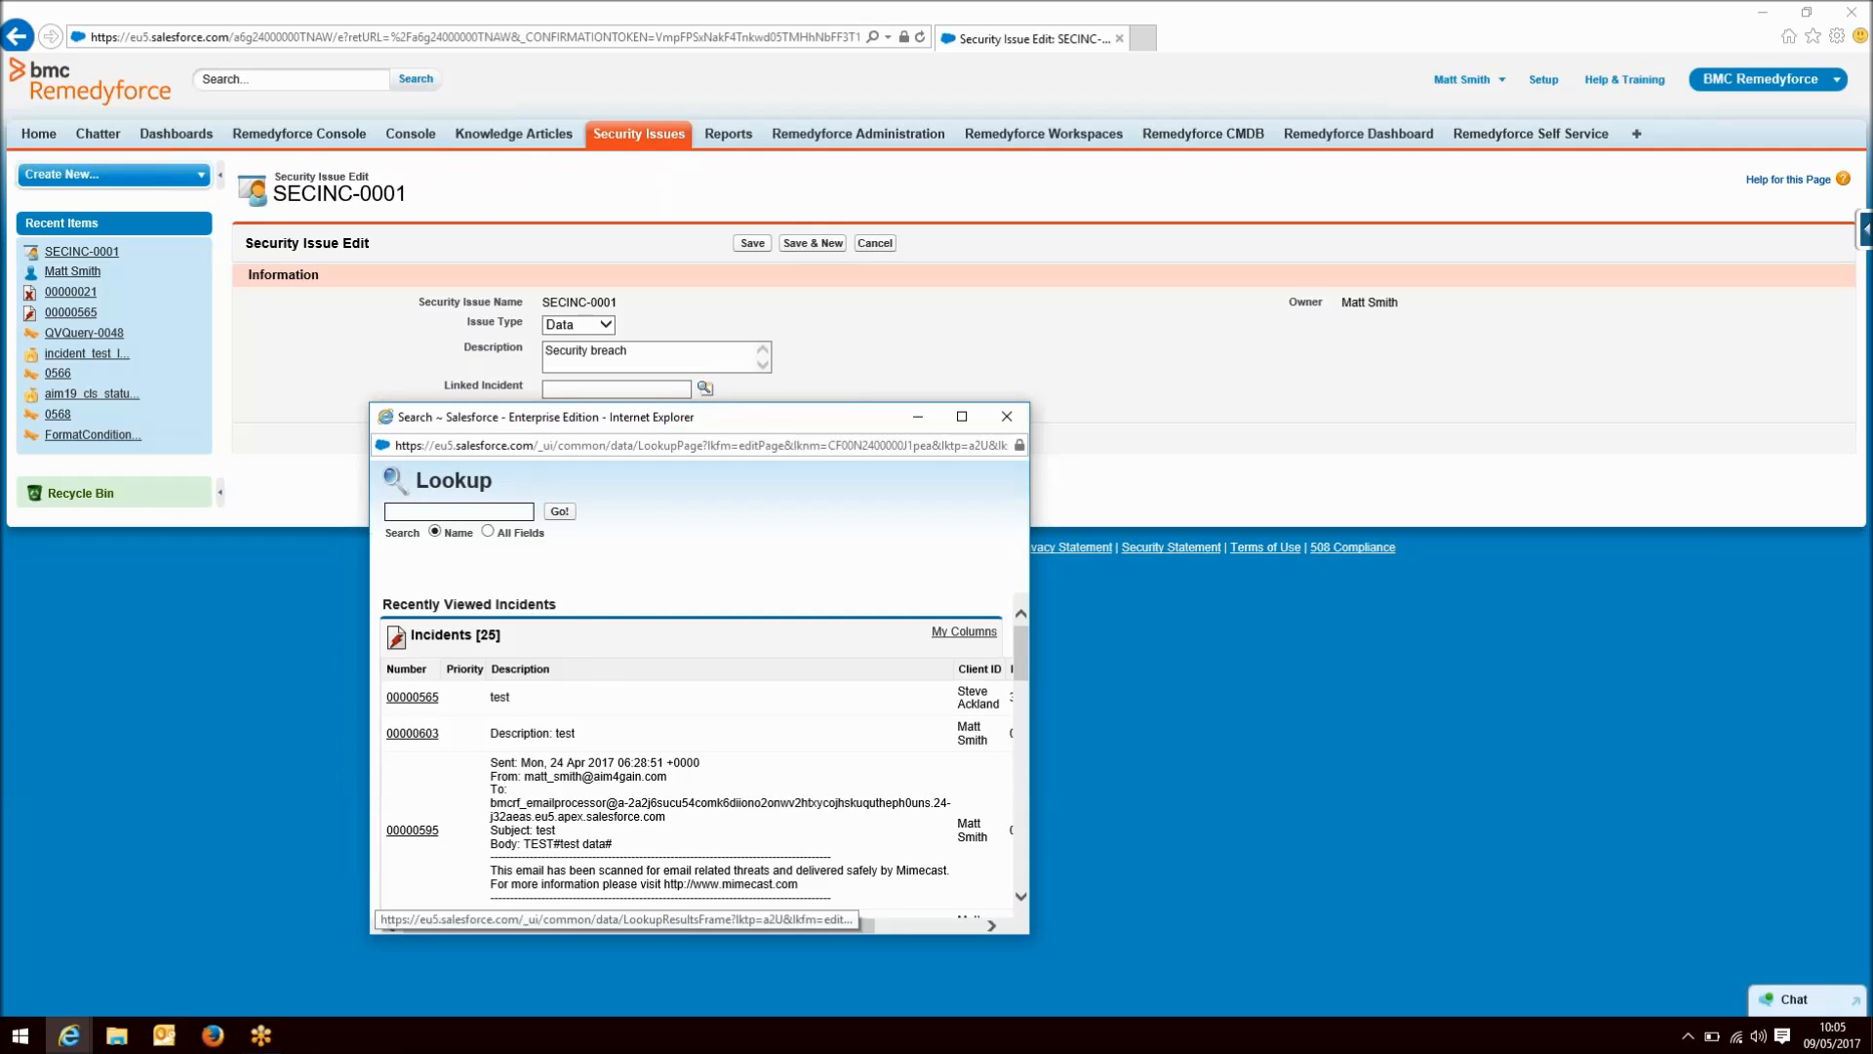
click(425, 734)
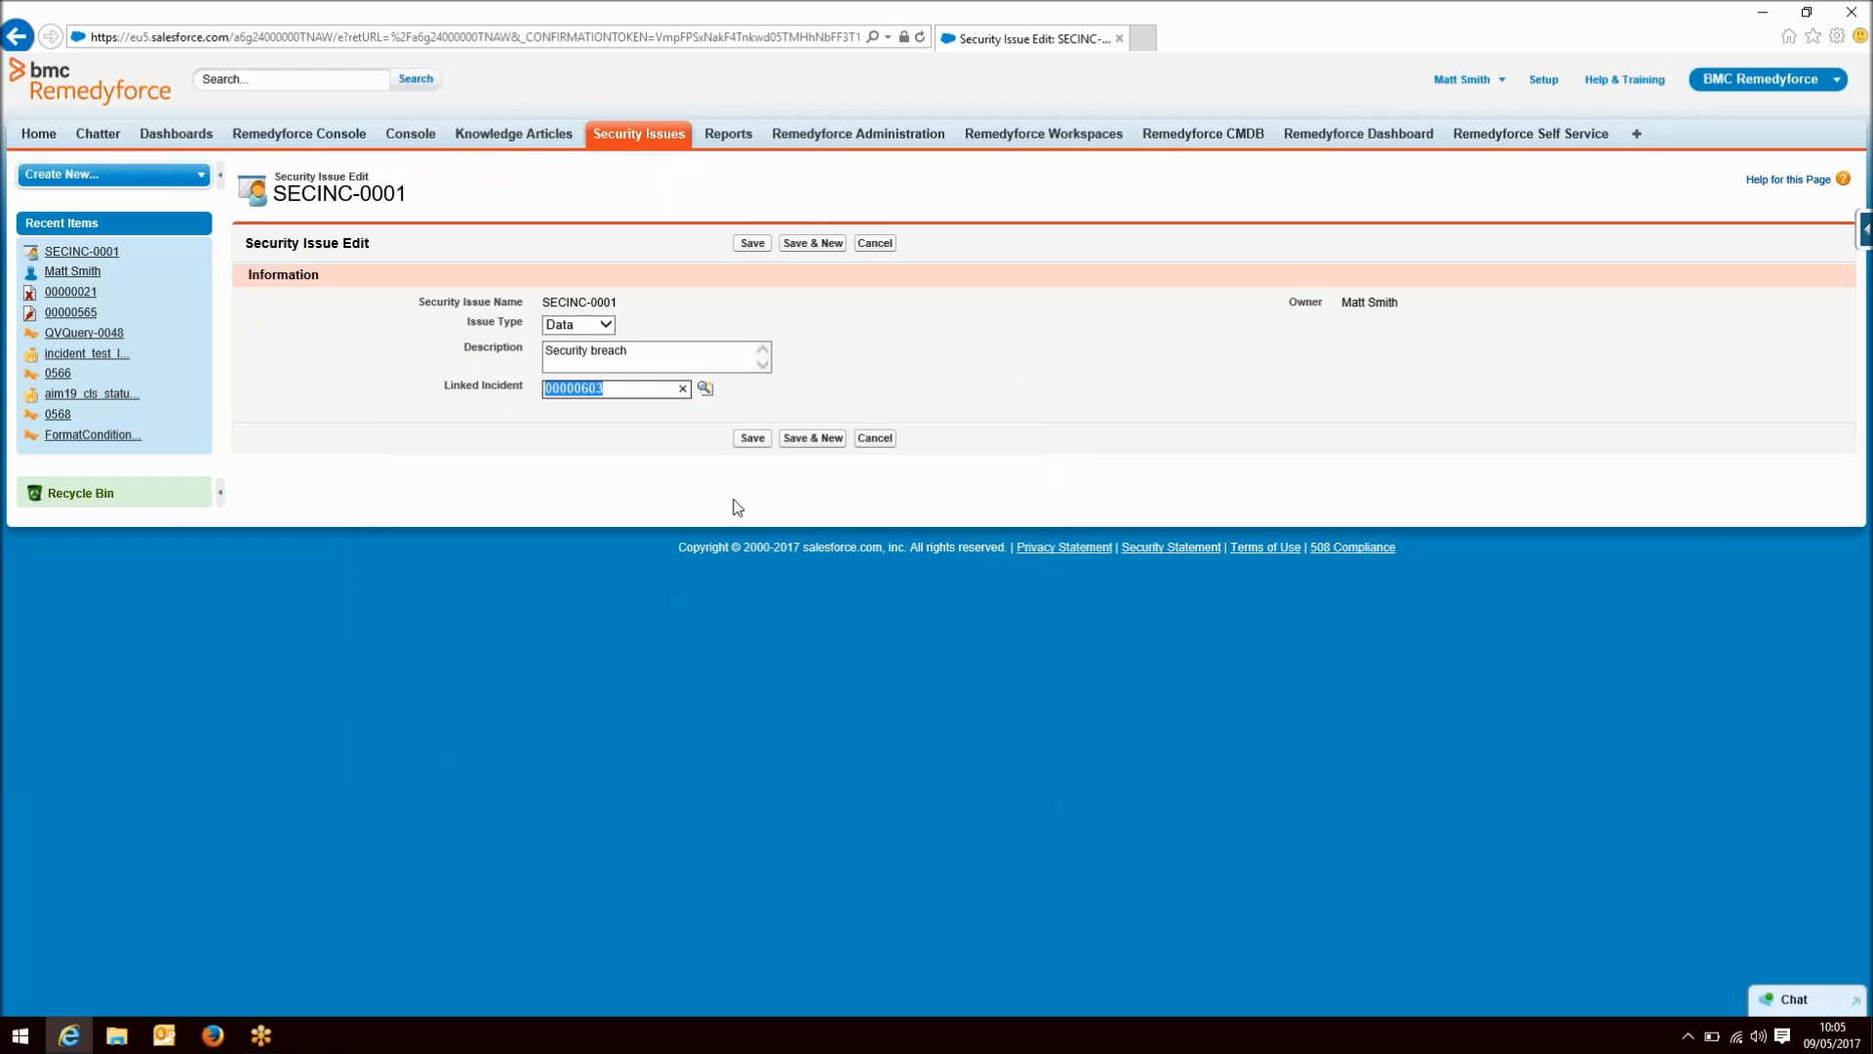
click(752, 438)
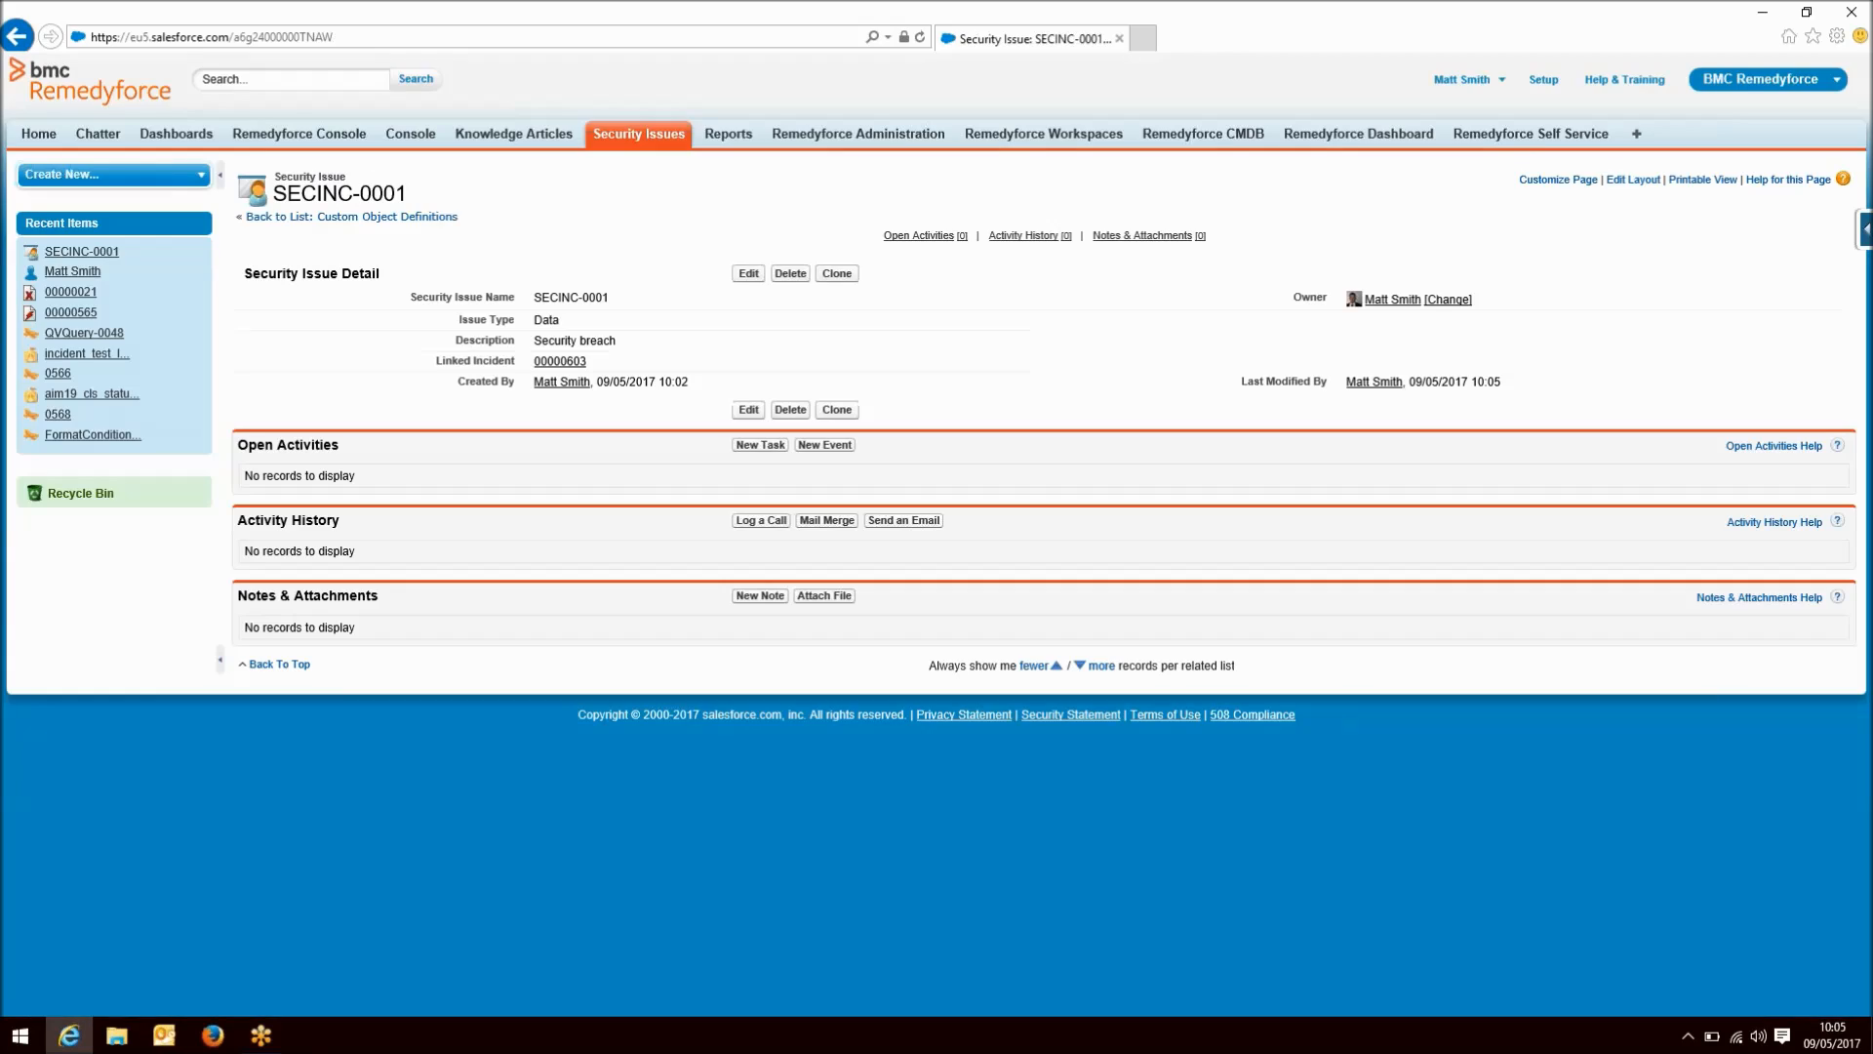